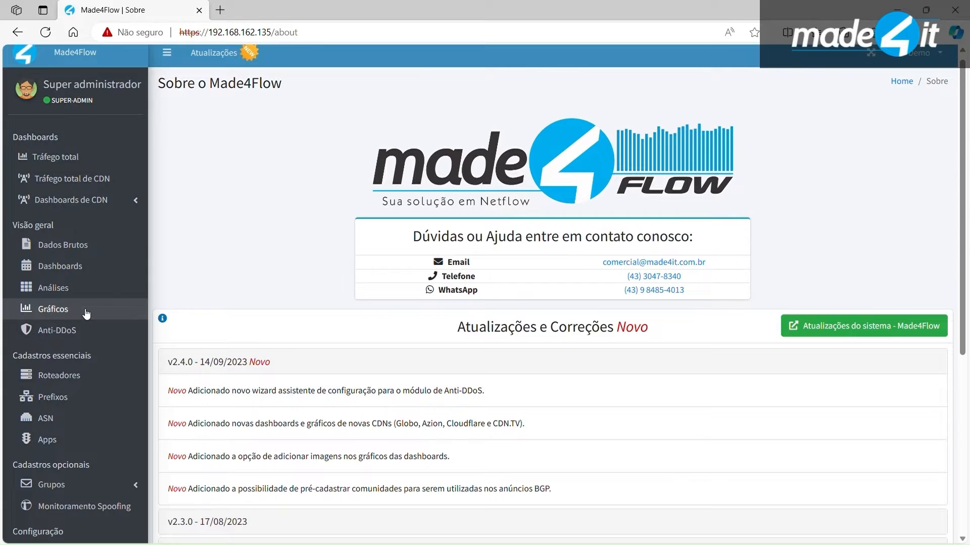
Open the Anti-DDoS module and review its DDoS overview, from the anomaly counters down to the anomaly history.
click(87, 313)
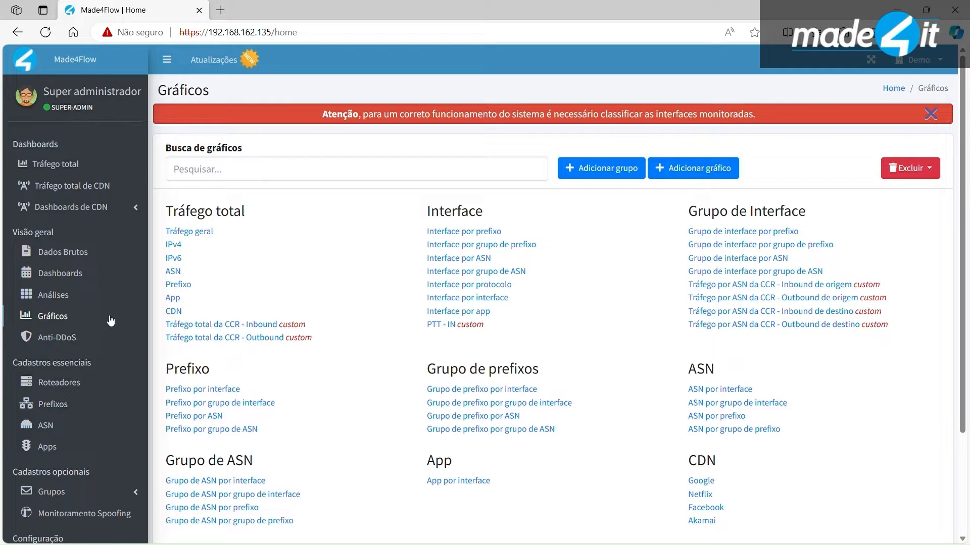
click(69, 339)
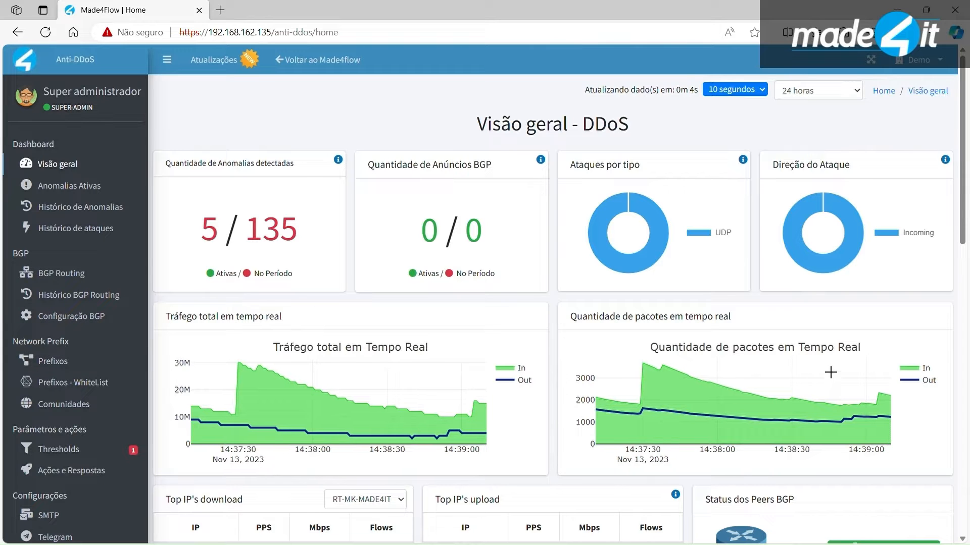
scroll(546, 348, down, 6)
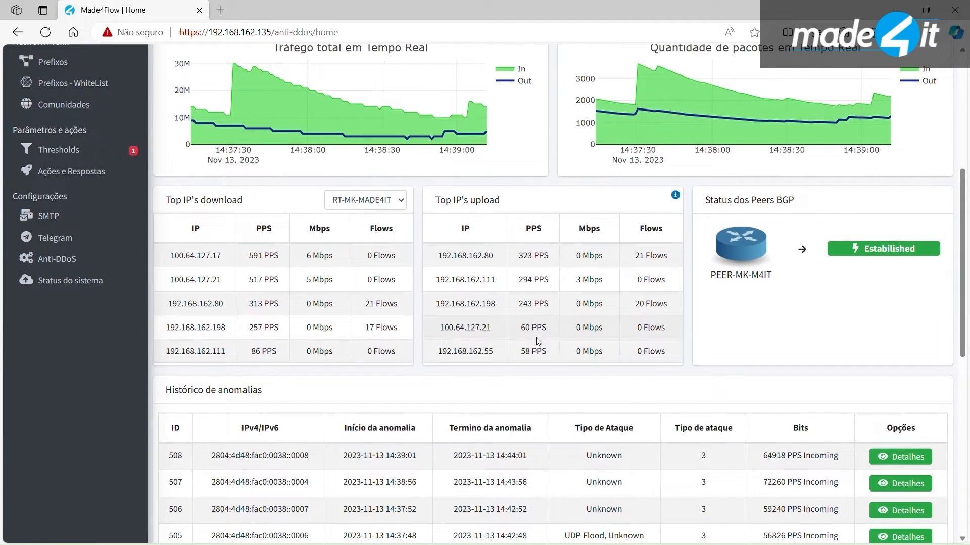
scroll(538, 341, up, 6)
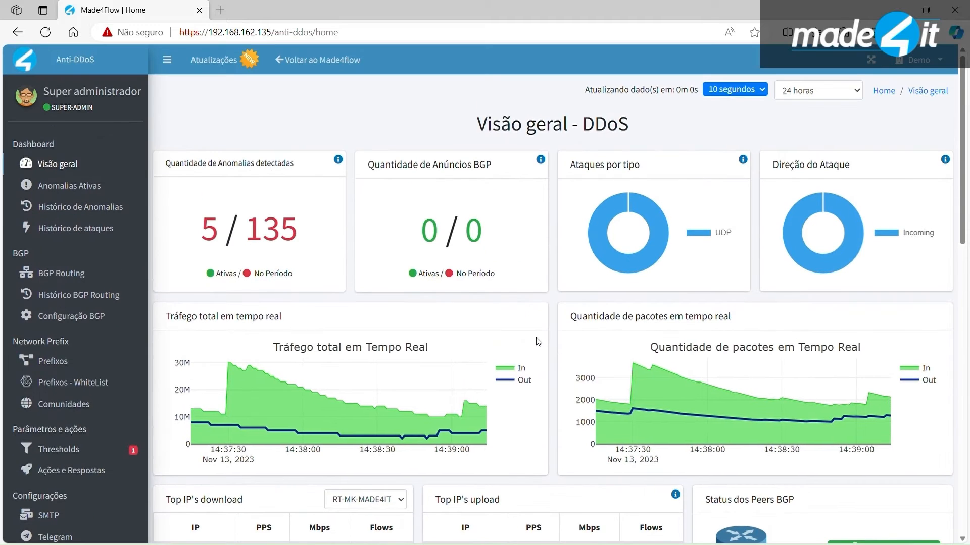
Open the Anti-DDoS prefix list and examine which threshold is assigned to each prefix.
click(59, 368)
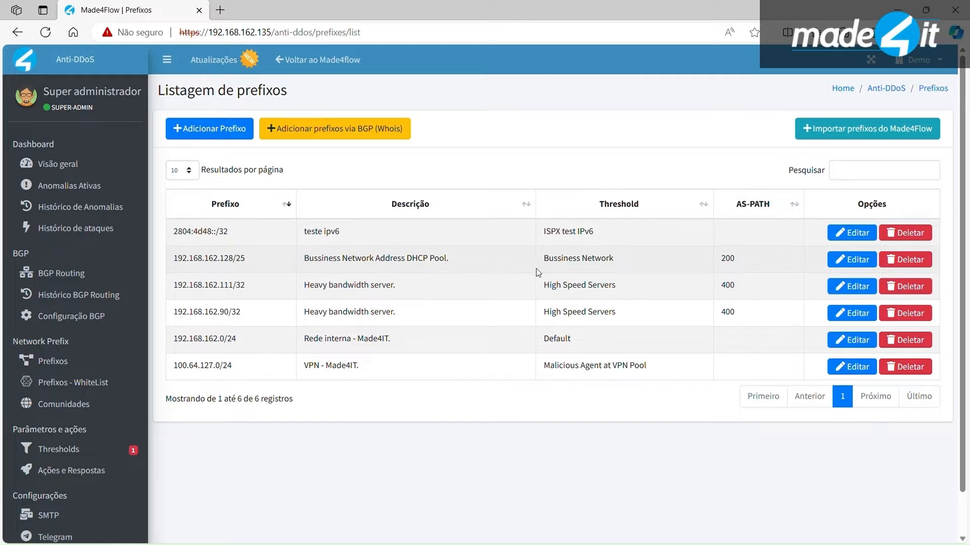
drag(613, 259, 516, 259)
click(571, 138)
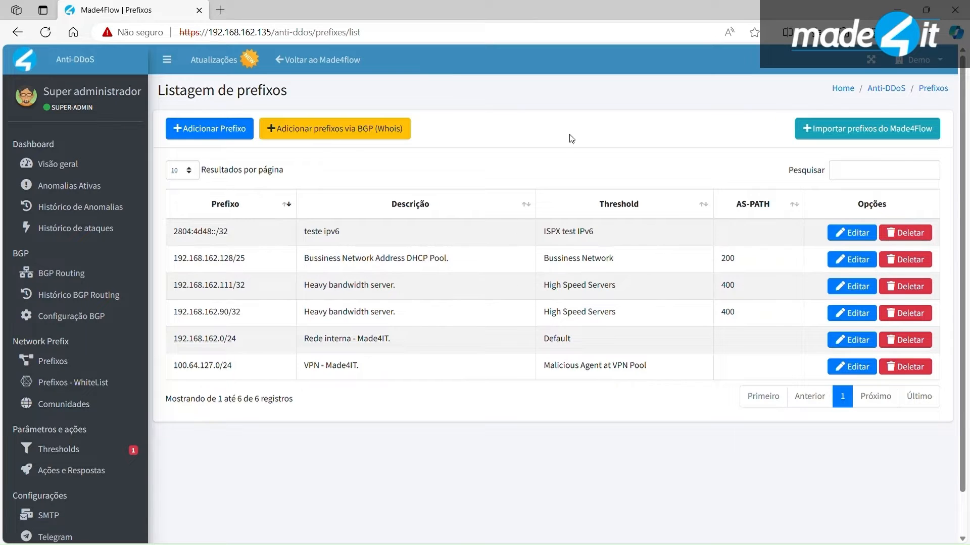
drag(616, 285, 553, 292)
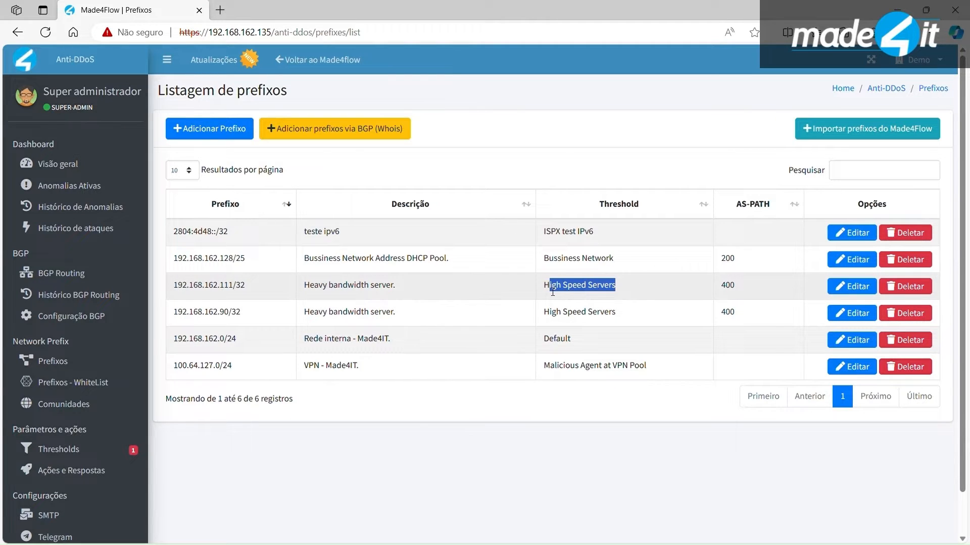
drag(625, 313, 541, 312)
drag(241, 312, 174, 320)
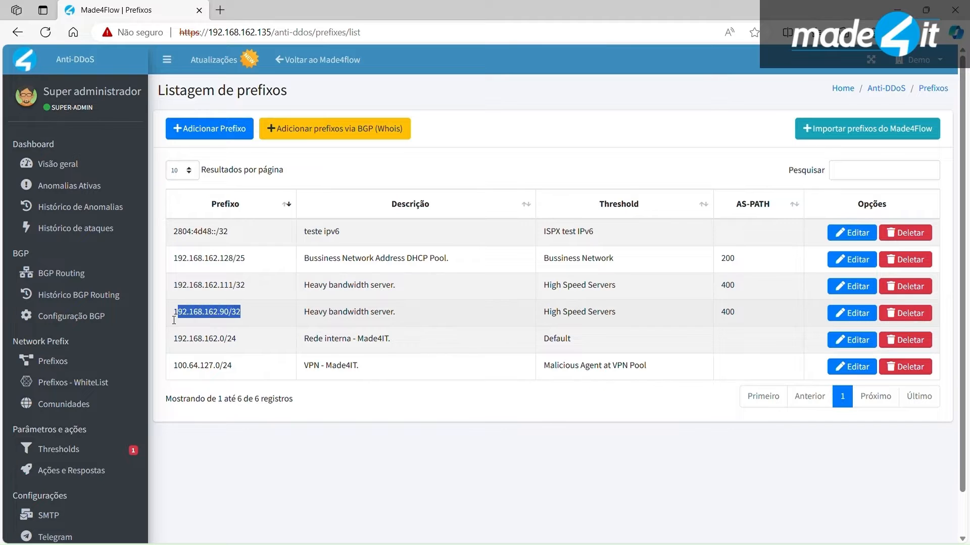
drag(243, 340, 169, 338)
drag(607, 343, 511, 338)
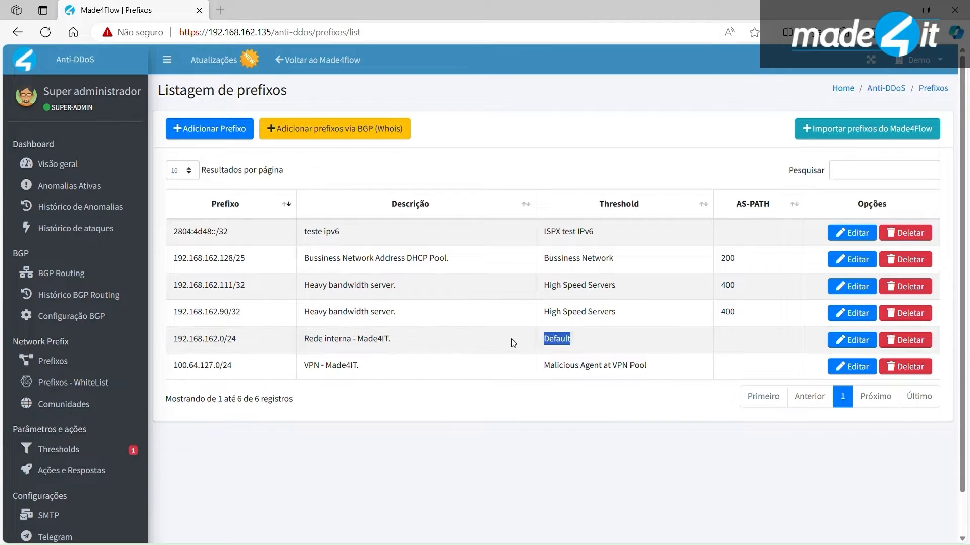
drag(262, 379, 158, 369)
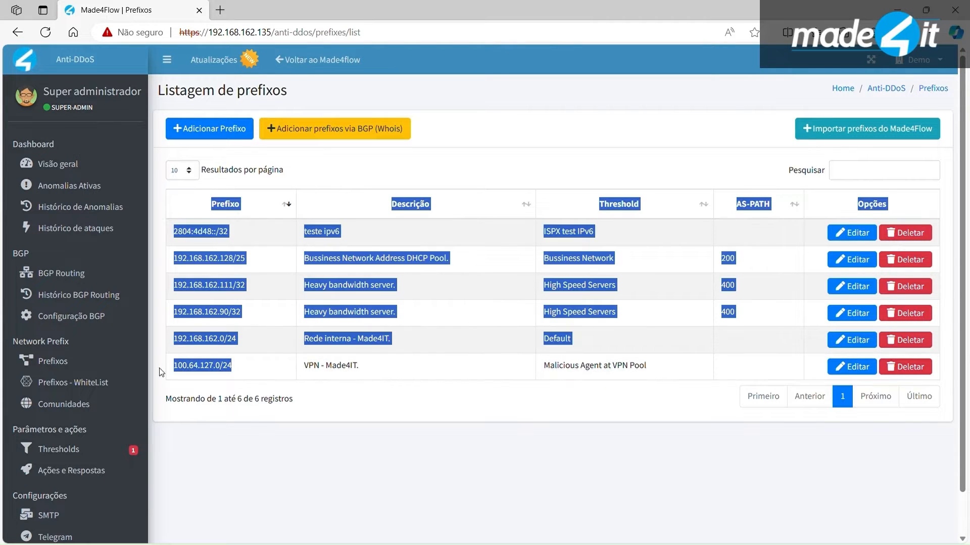
click(357, 387)
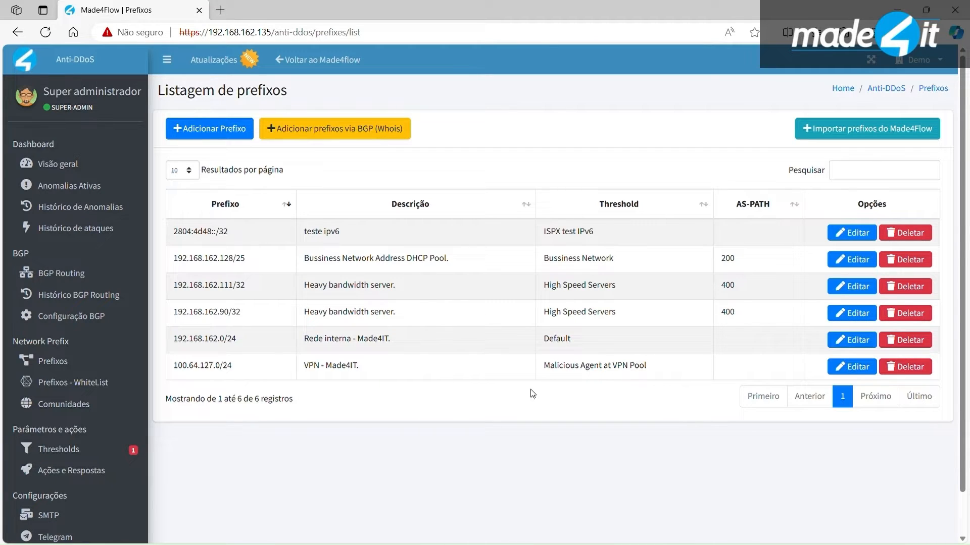
Compare the threshold assignment of prefix 192.168.162.90/32 with that of the broader 192.168.162.0/24 prefix.
drag(240, 347, 263, 325)
double_click(228, 312)
click(230, 314)
drag(619, 311, 536, 313)
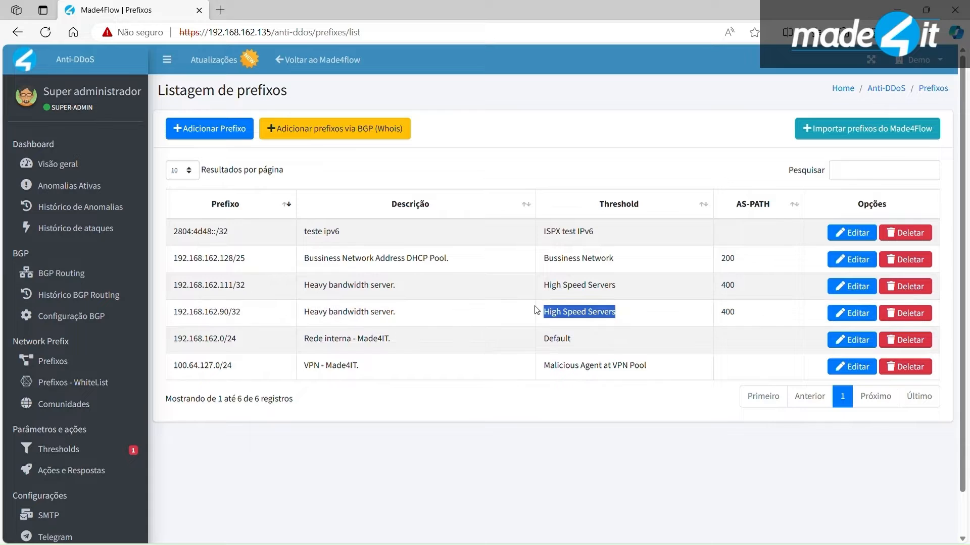
click(246, 317)
drag(248, 316, 173, 340)
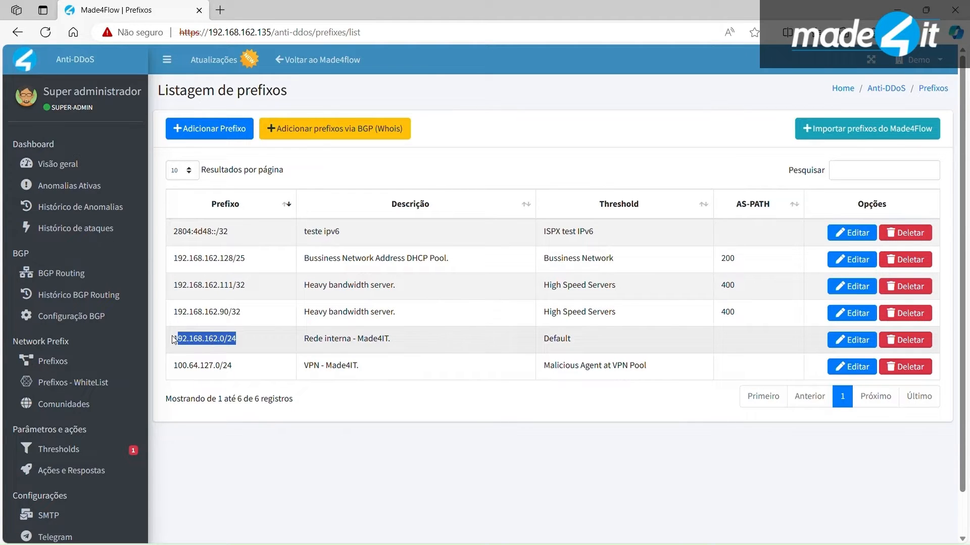
click(448, 415)
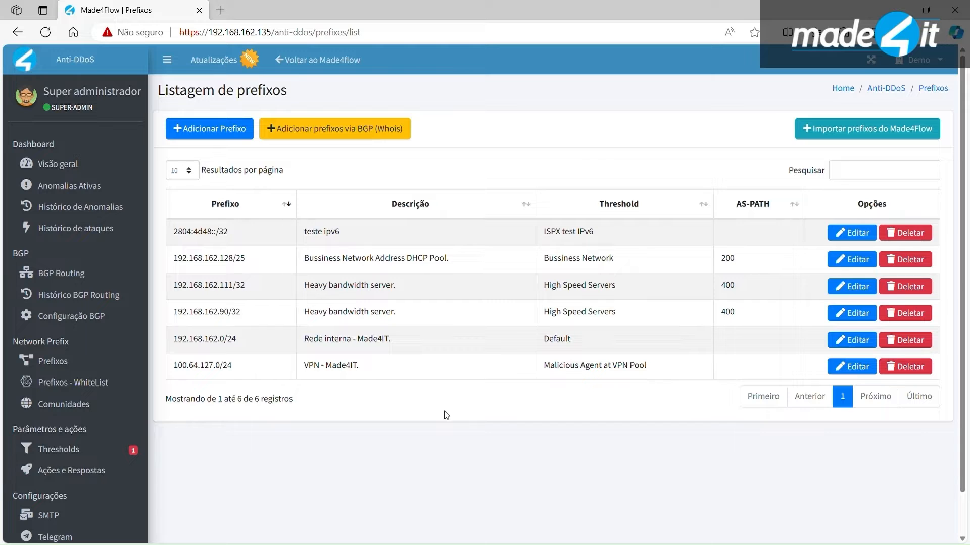
Open the Default threshold for editing and examine its bits and PPS limits per protocol for TCP, UDP and ICMP.
click(74, 455)
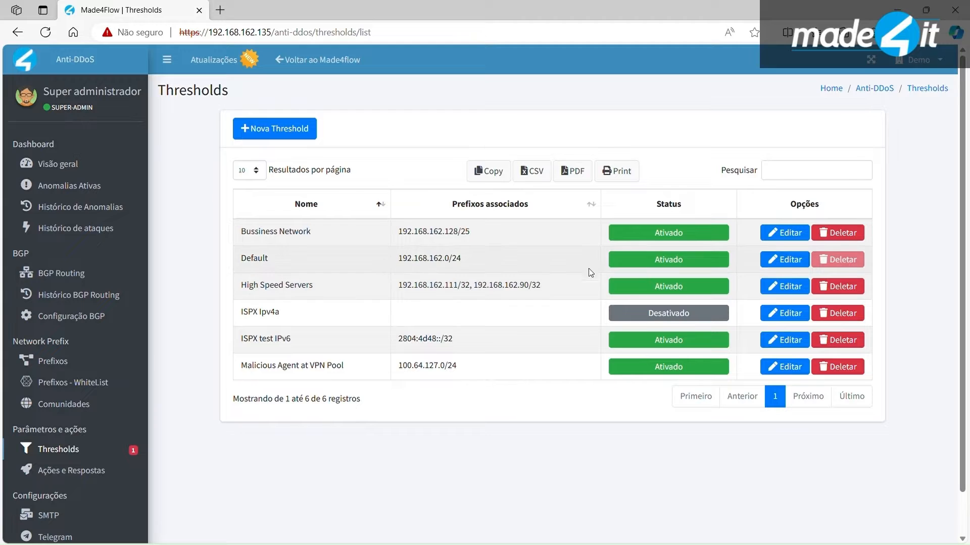
click(772, 261)
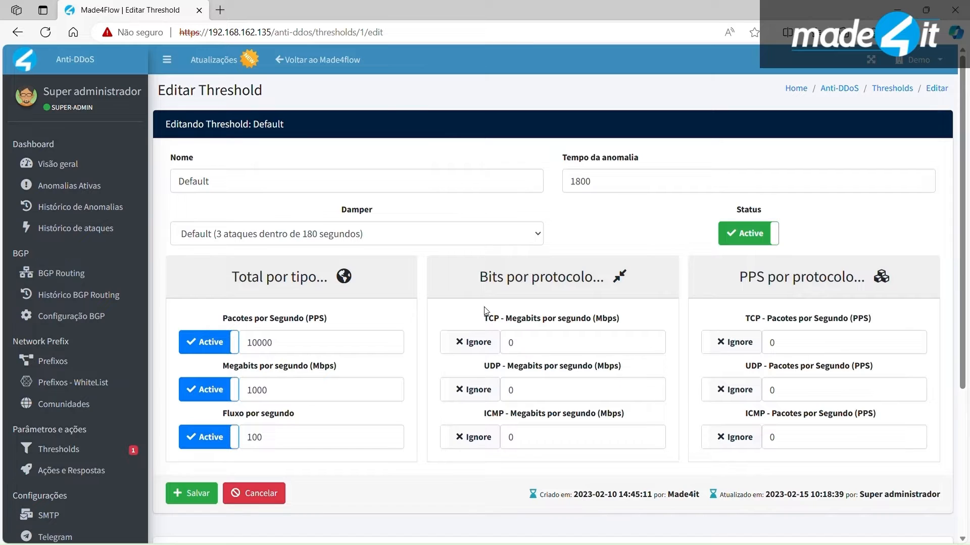
drag(477, 277, 659, 274)
click(665, 315)
double_click(759, 290)
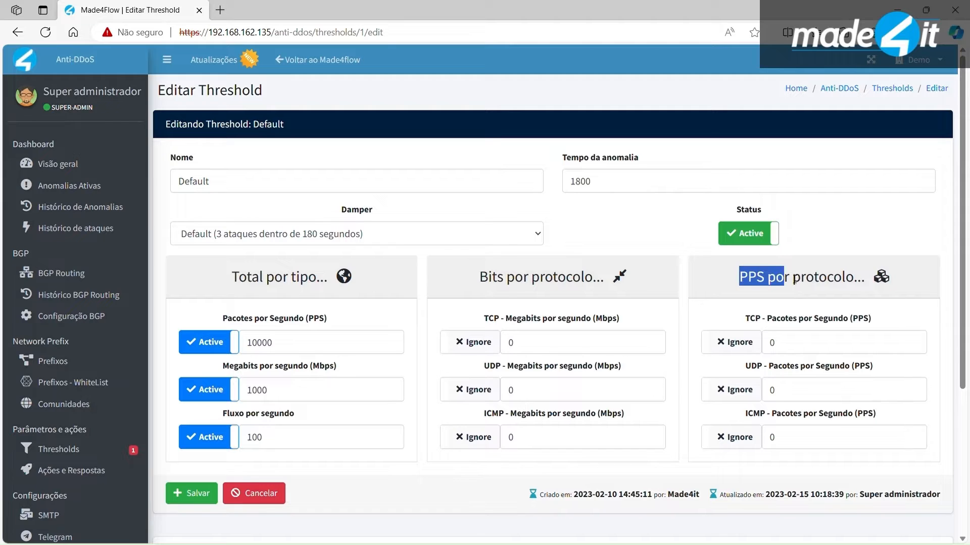
click(811, 287)
drag(802, 288, 852, 291)
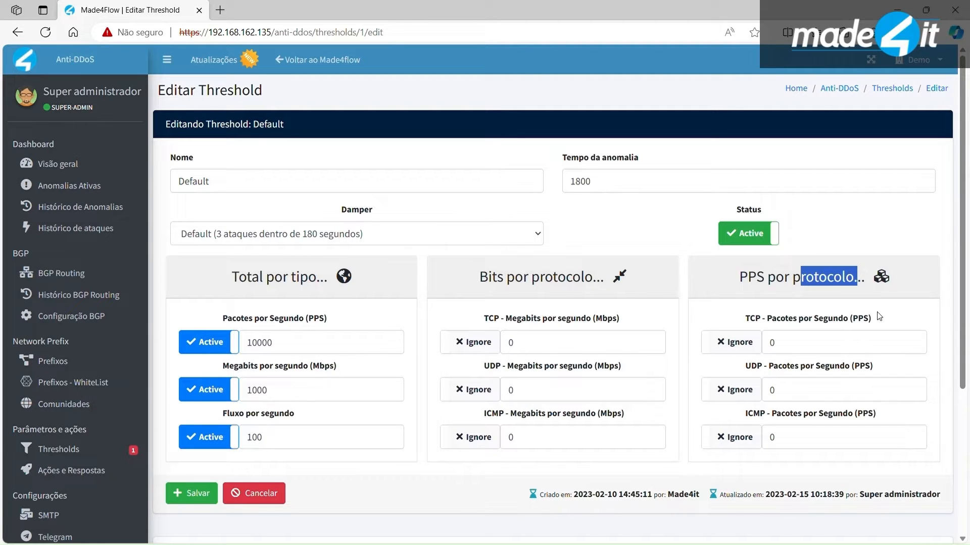
double_click(855, 318)
double_click(755, 318)
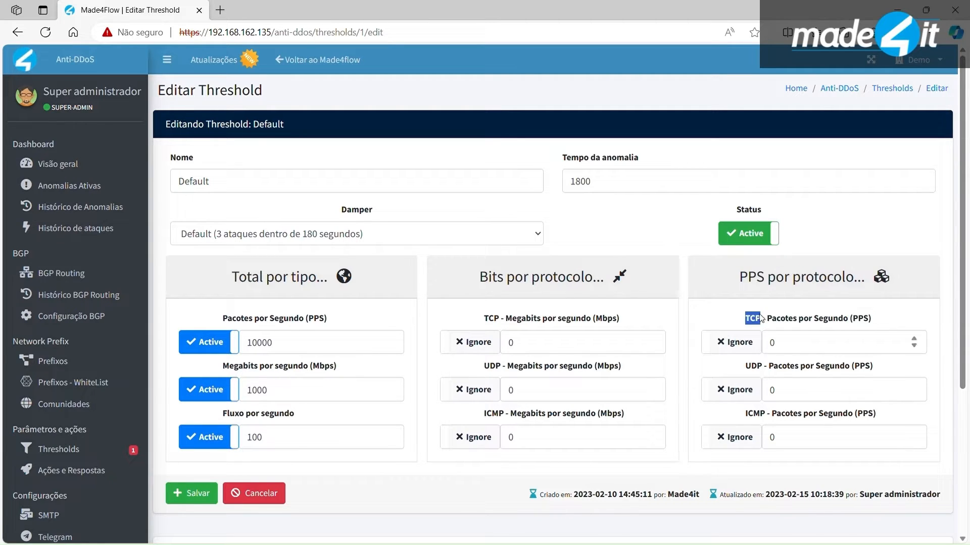
double_click(753, 366)
drag(745, 414, 772, 414)
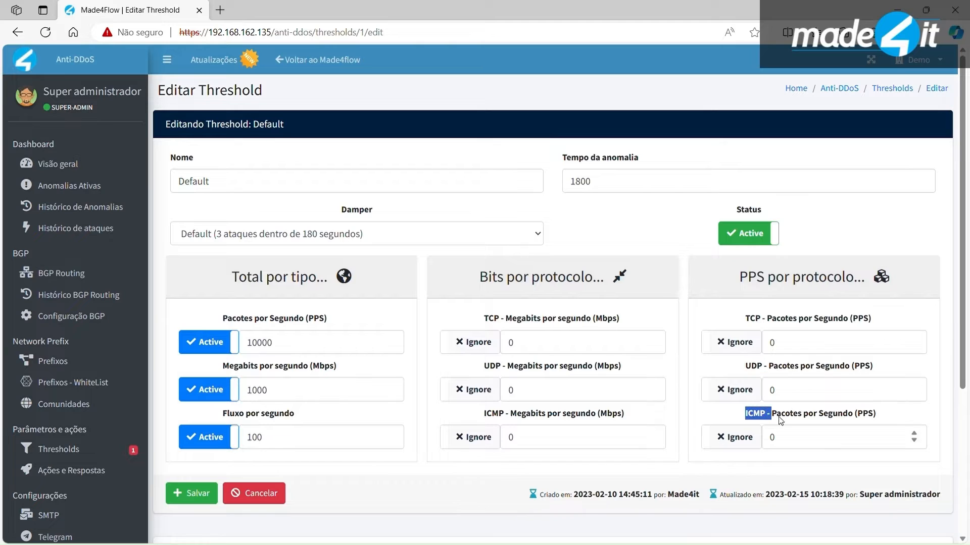
click(593, 243)
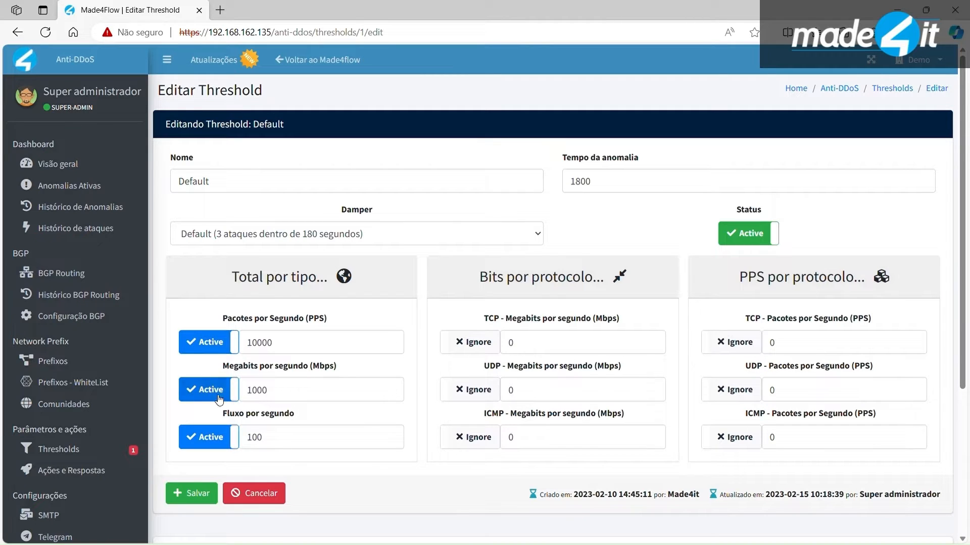
Check the prefixes associated with the Default threshold against its total packets and megabits per second limits.
scroll(231, 347, down, 5)
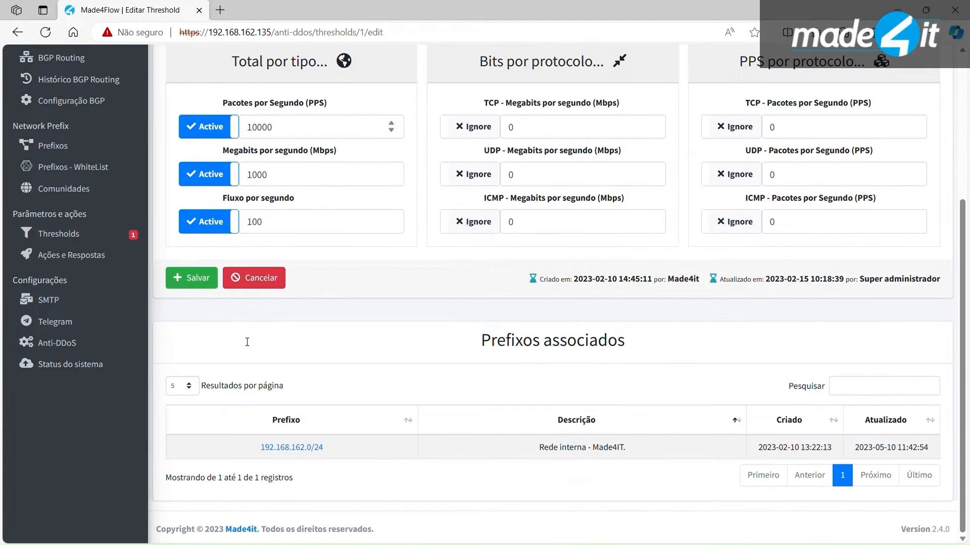
drag(345, 456, 245, 453)
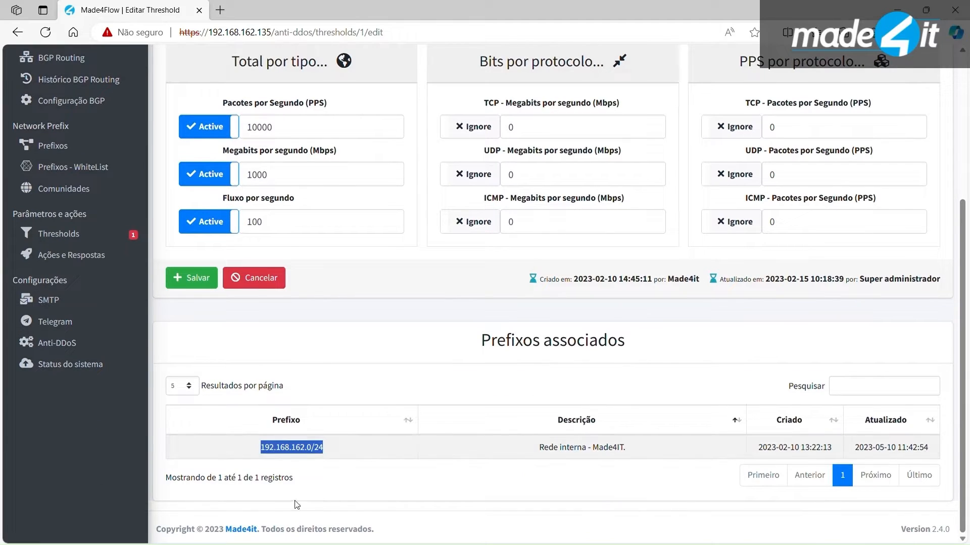
scroll(363, 450, up, 5)
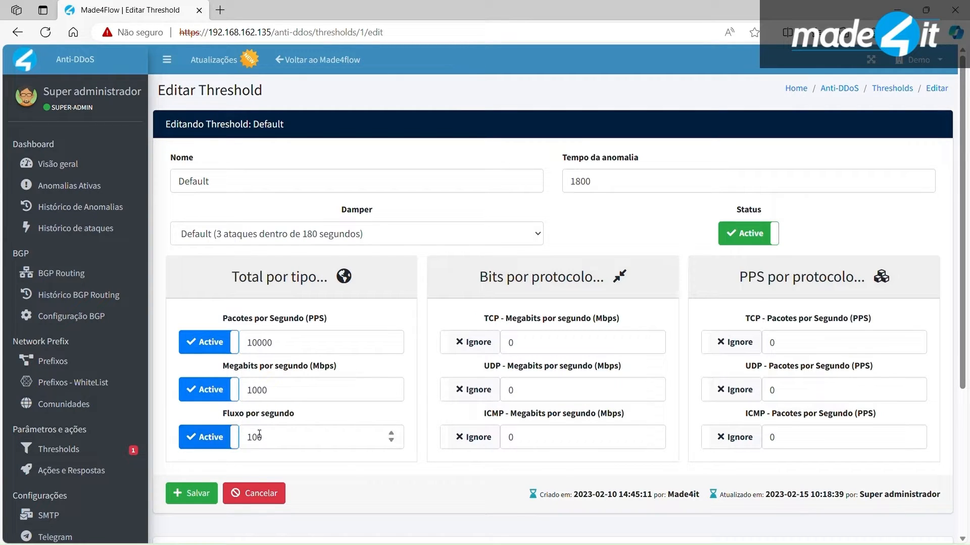
drag(275, 391, 248, 391)
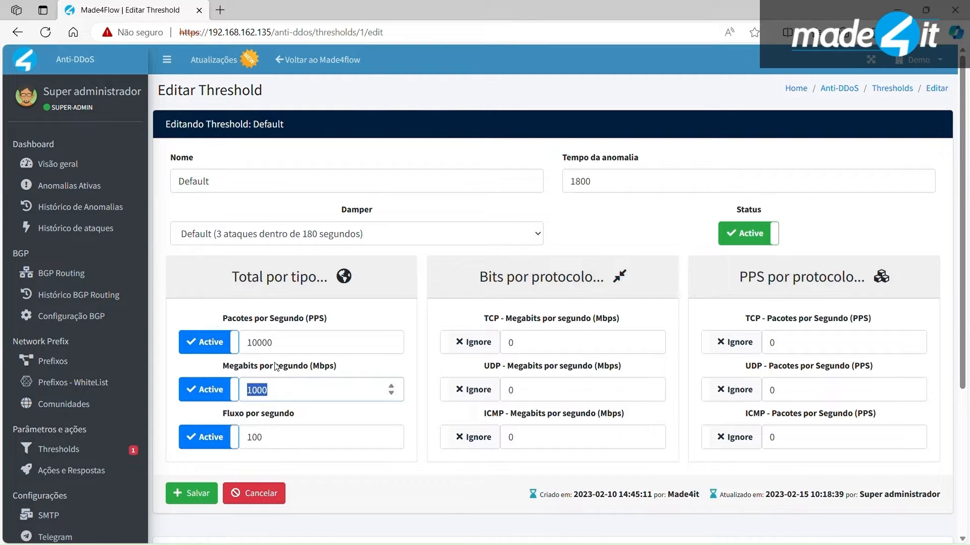
drag(272, 343, 246, 347)
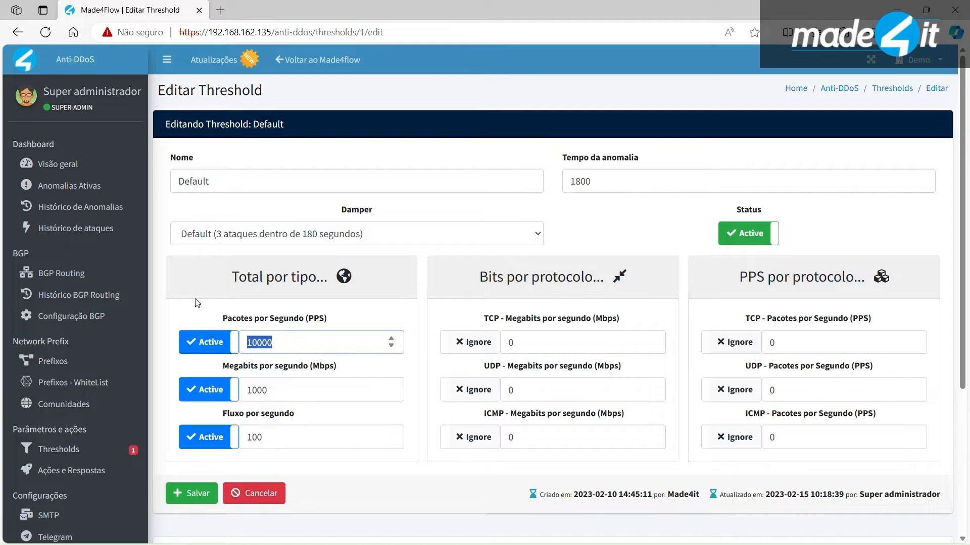
scroll(197, 303, down, 5)
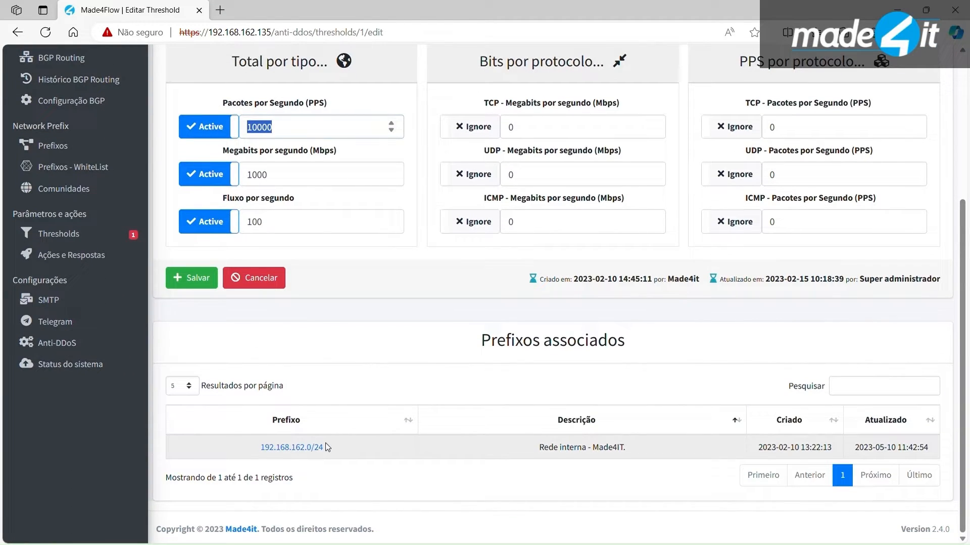
scroll(331, 449, up, 5)
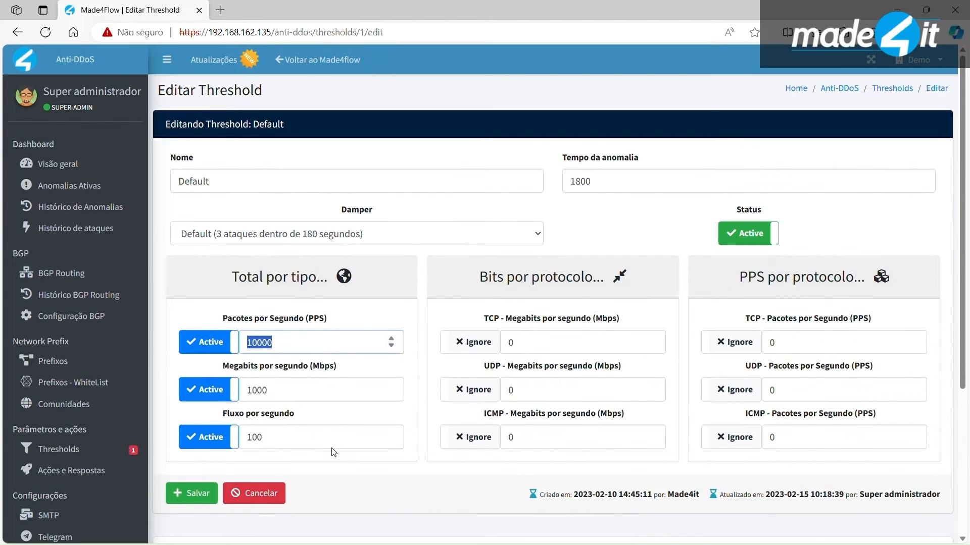
drag(273, 399, 245, 393)
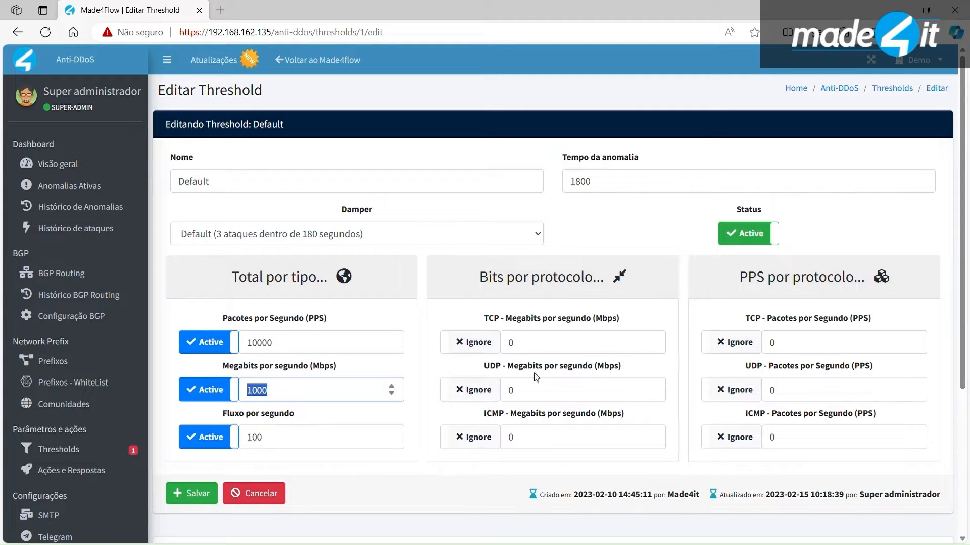
Compare the Default threshold's TCP megabits limit with its total megabits and packets per second limits.
drag(483, 318, 614, 323)
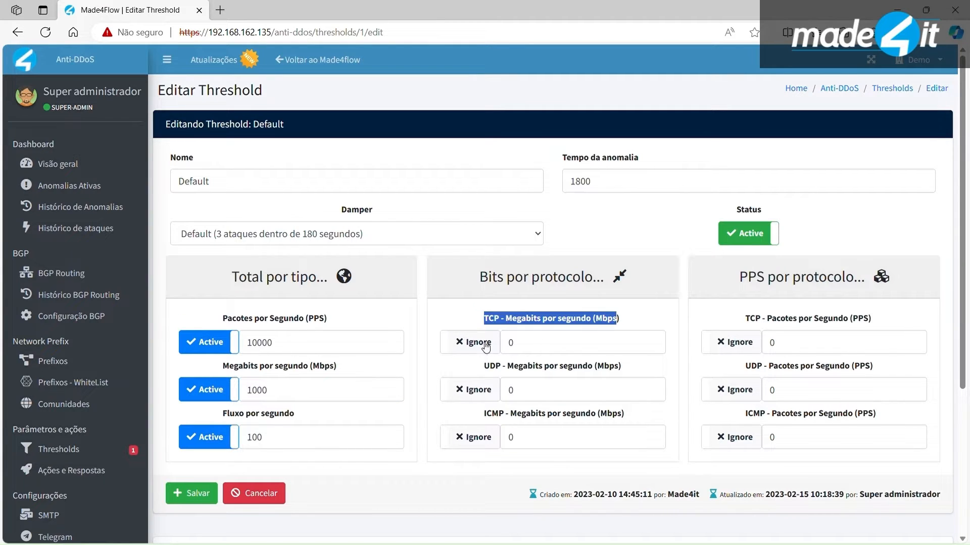
click(464, 322)
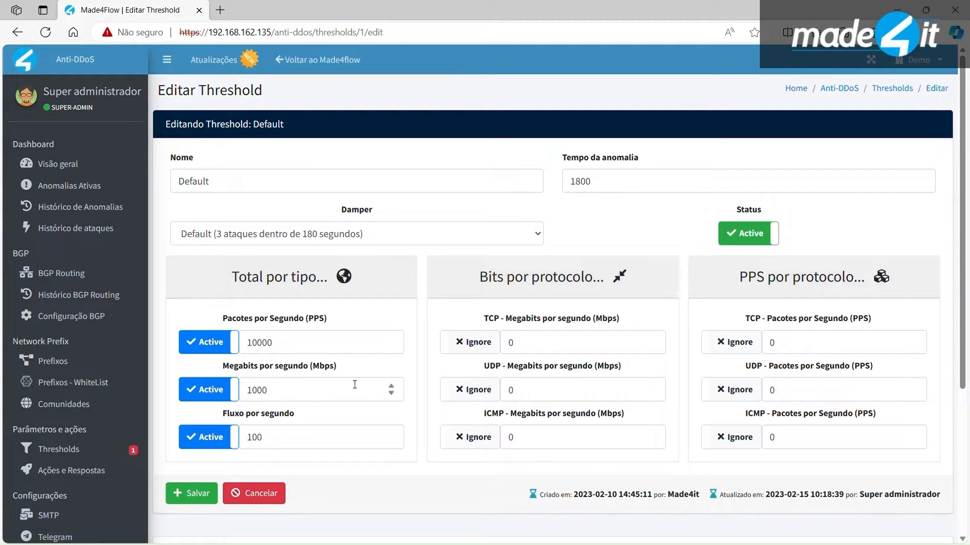
drag(337, 367, 224, 369)
click(380, 368)
double_click(277, 346)
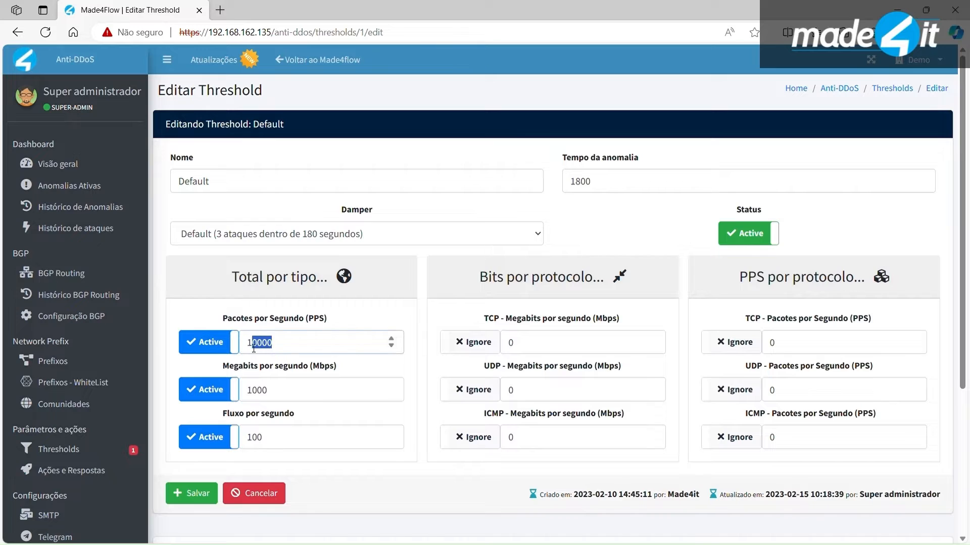
click(308, 355)
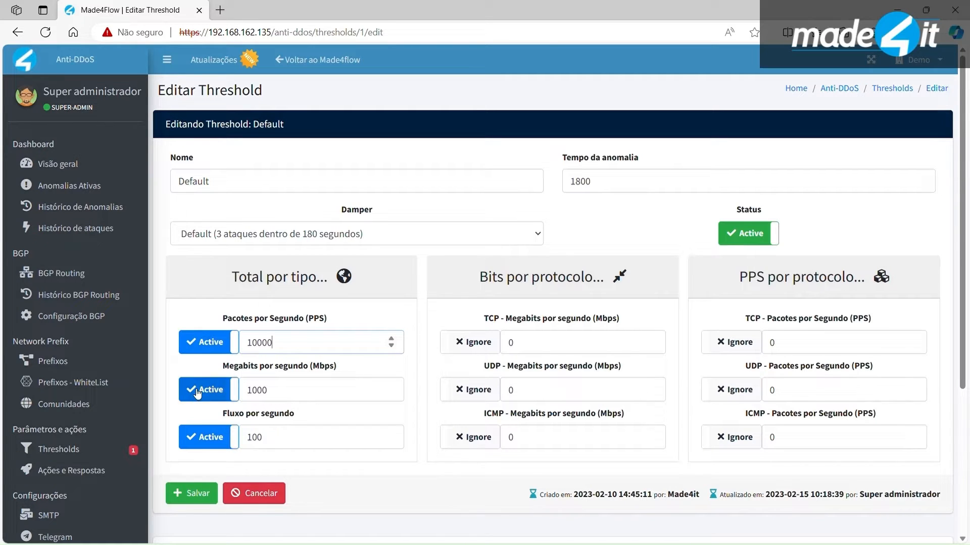
Start a new threshold from the thresholds list and name it "CDN OCA".
click(97, 458)
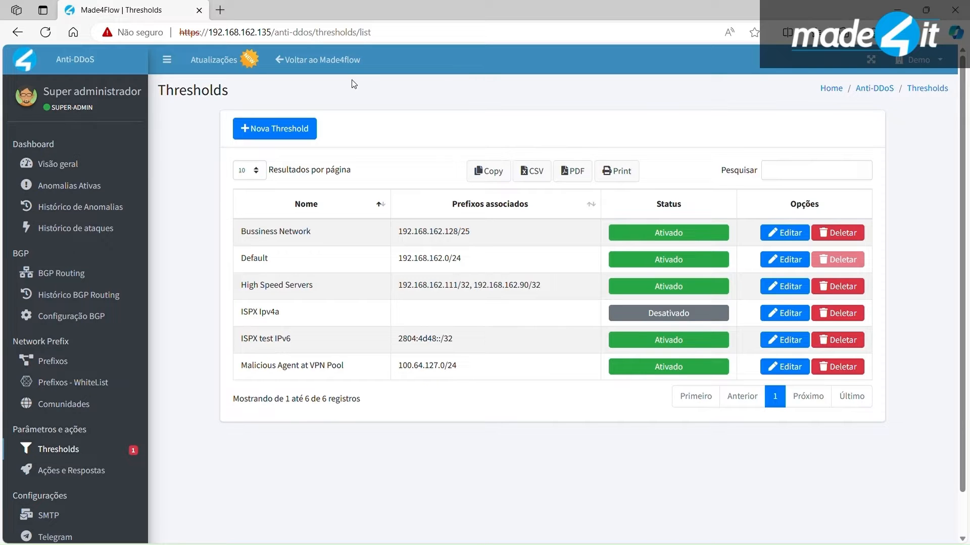
click(302, 131)
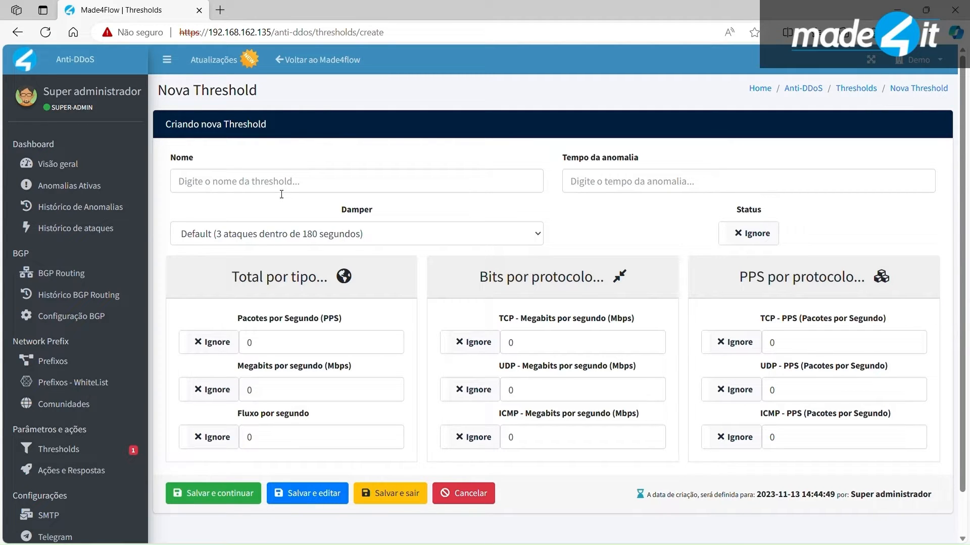
click(282, 194)
text(CDN)
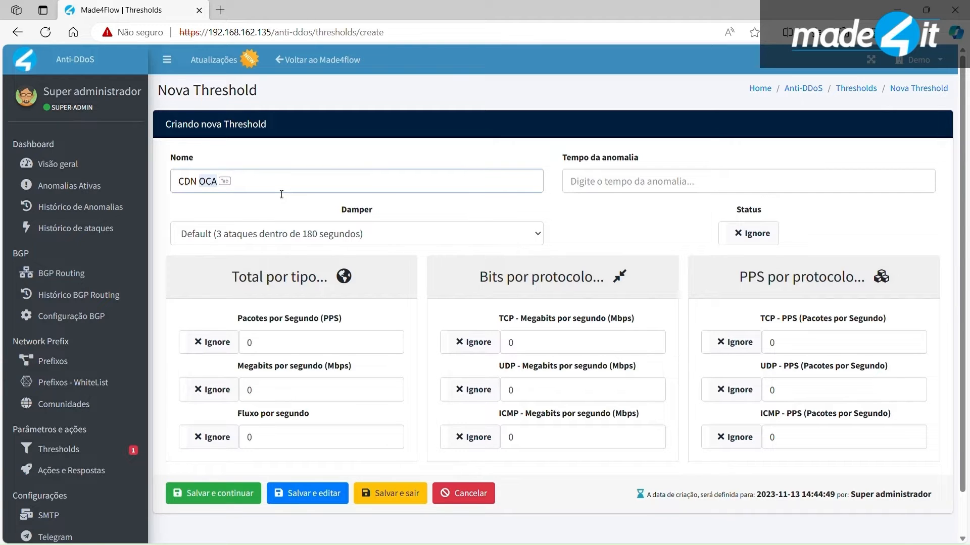
key(Tab)
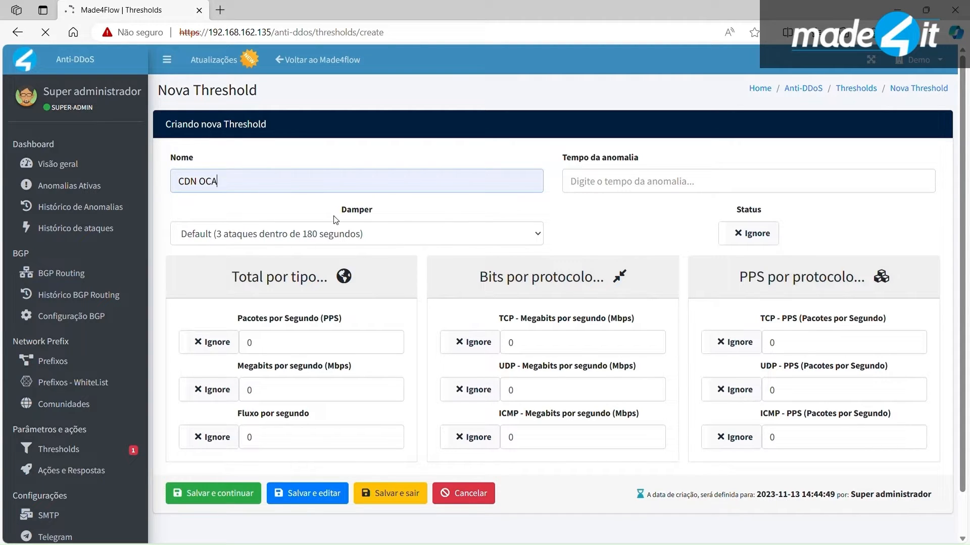
click(645, 160)
triple_click(651, 160)
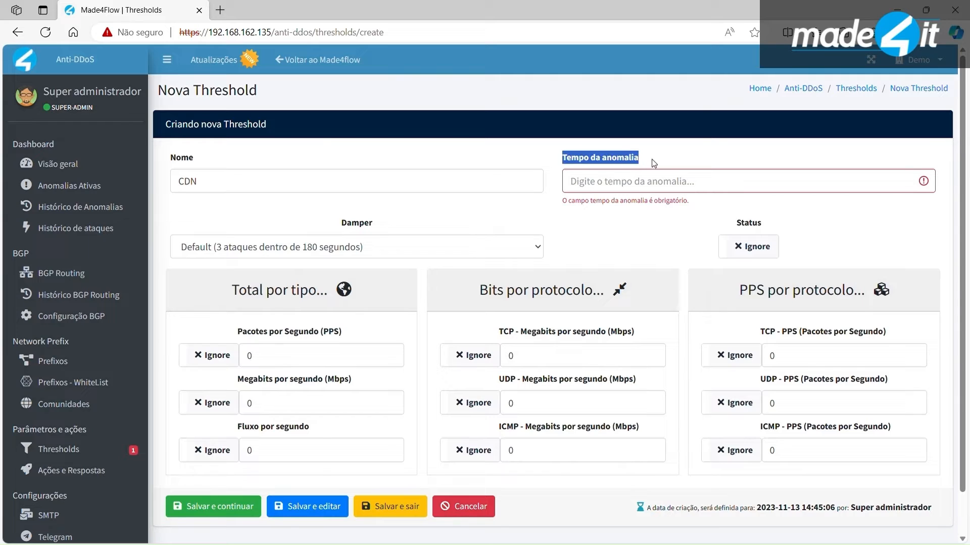
click(479, 183)
key(Tab)
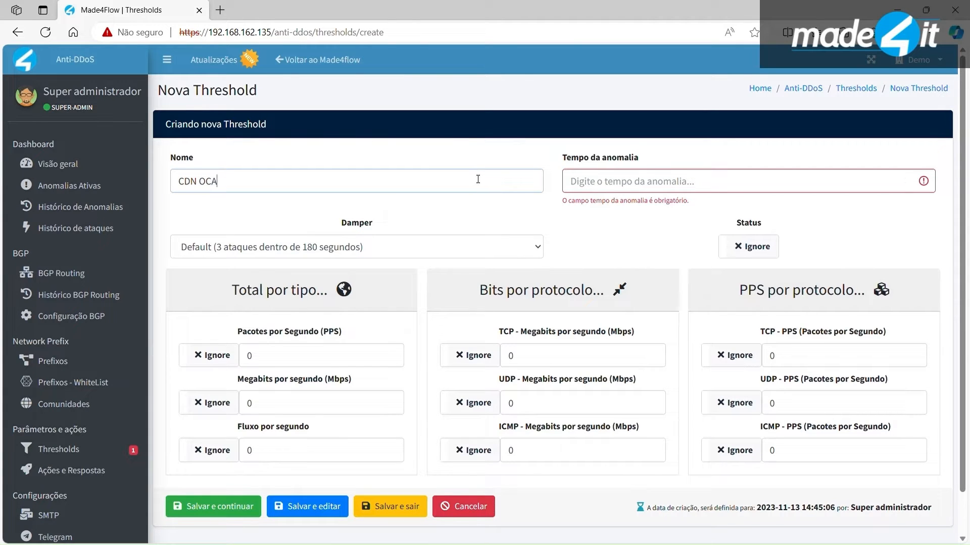
Set the new threshold's anomaly time to 600 and review its damper setting.
click(657, 183)
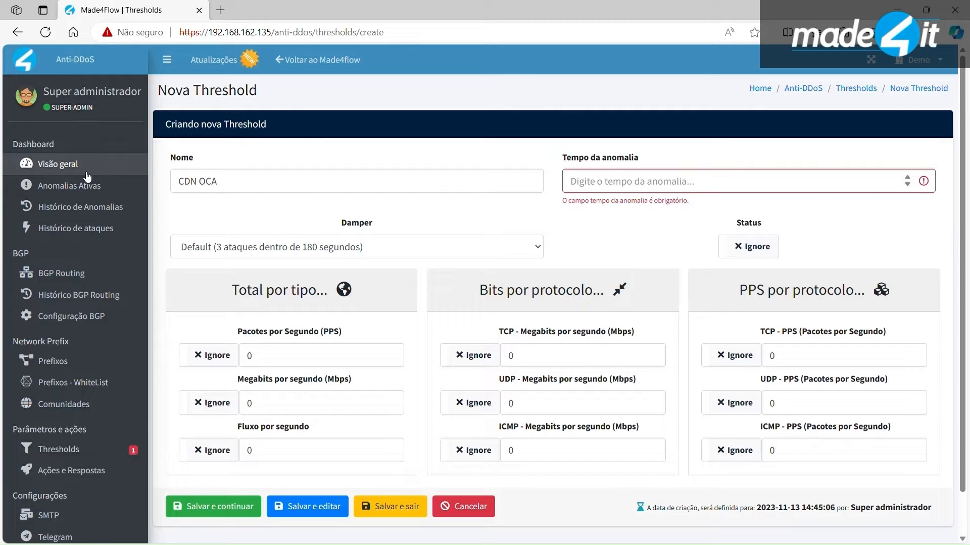
text(600)
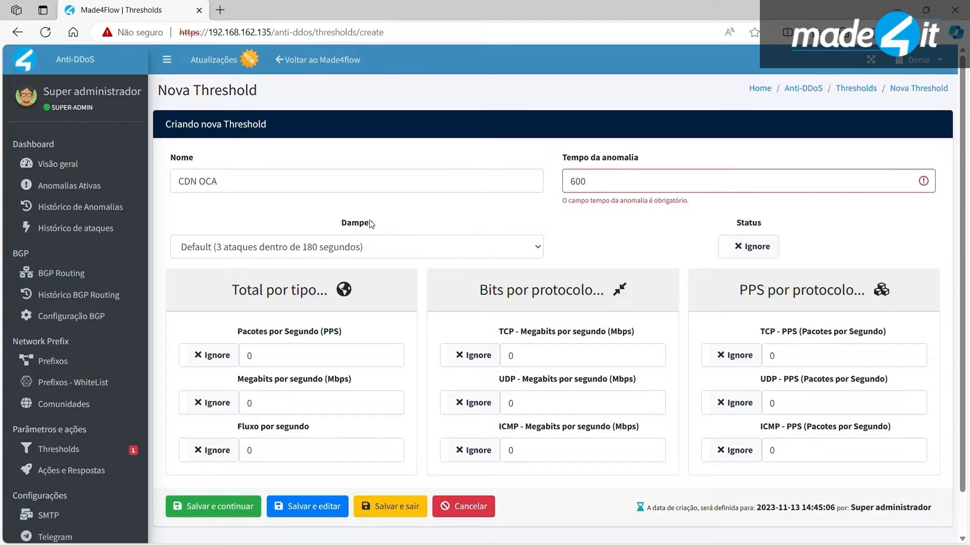
drag(336, 222, 392, 223)
click(601, 245)
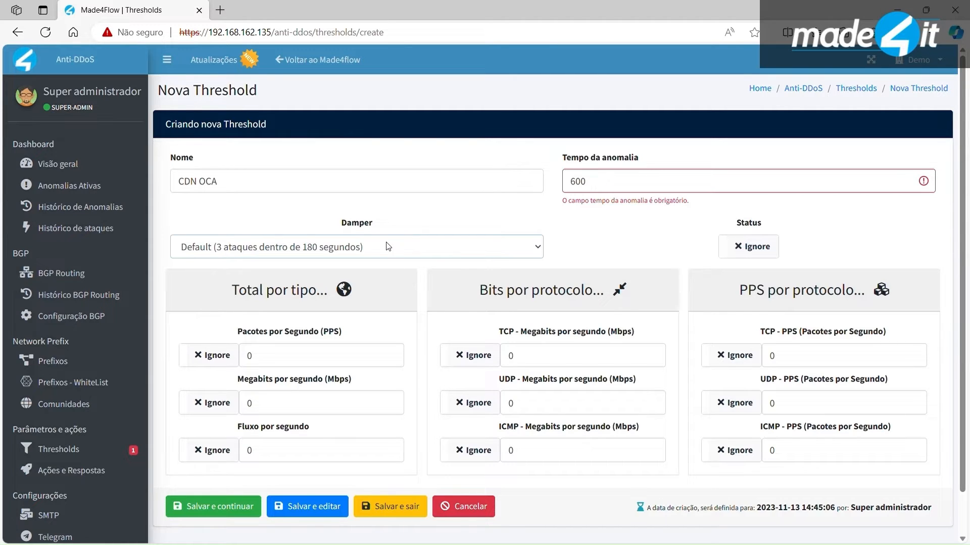
click(601, 228)
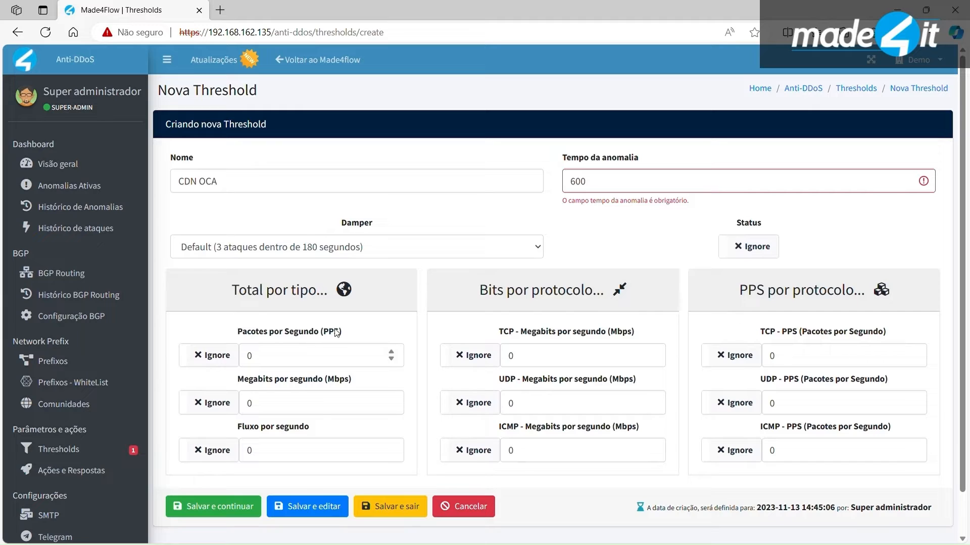
Activate the total PPS, Mbps and flow limits plus the TCP, UDP and ICMP limits for both bits and PPS.
click(215, 355)
click(215, 403)
click(470, 355)
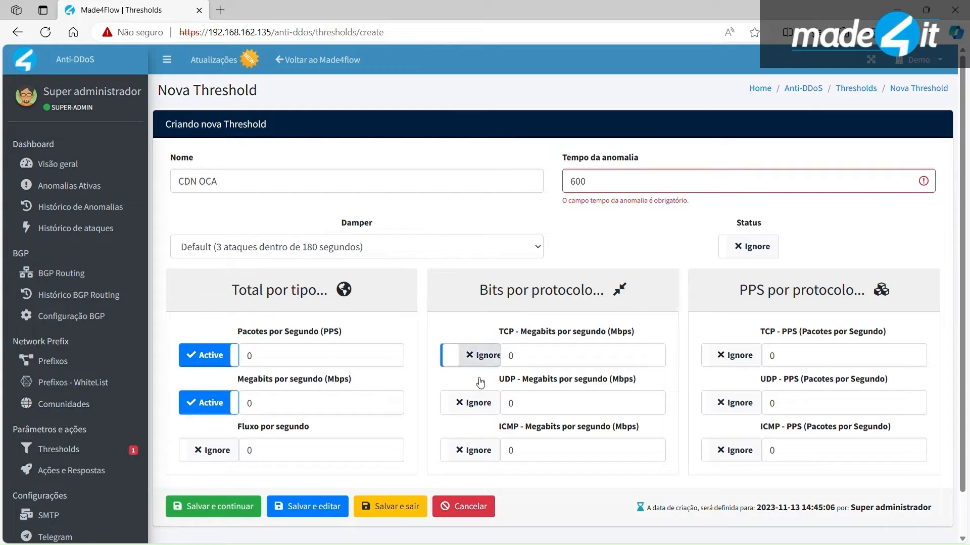
click(470, 402)
click(469, 450)
click(735, 355)
click(735, 403)
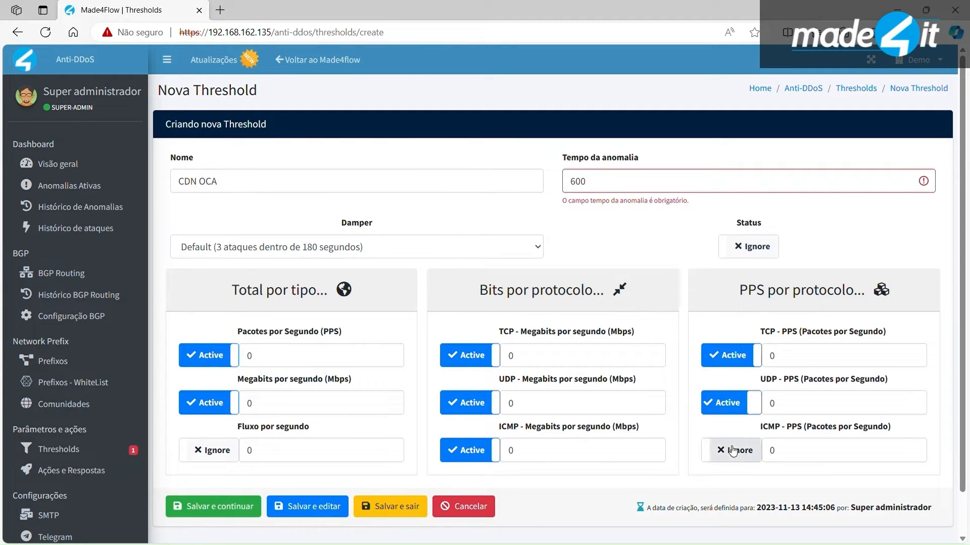
click(735, 450)
click(224, 448)
Set the total limits to 2000 Mbps and 180000 PPS, and discard the new threshold without saving.
click(337, 403)
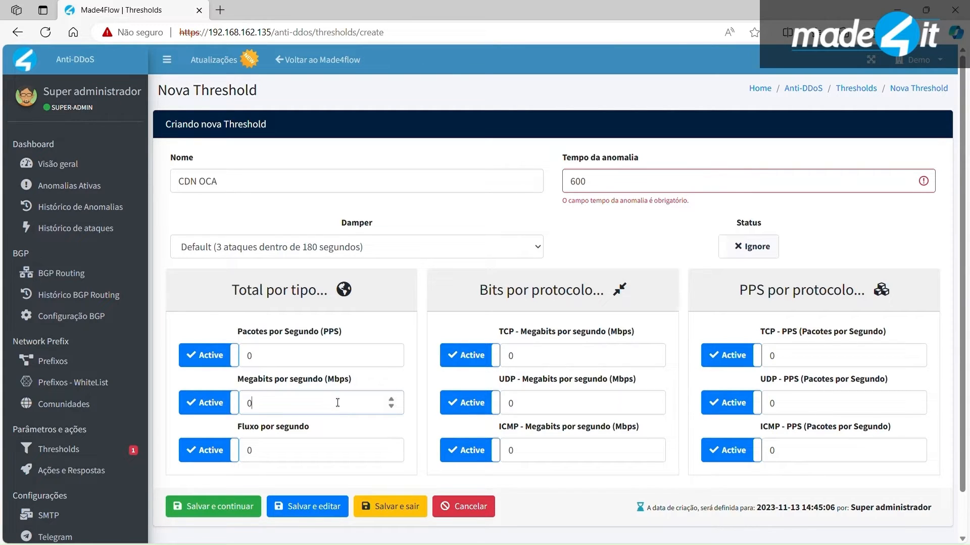
key(BackSpace)
text(2000)
click(287, 355)
key(BackSpace)
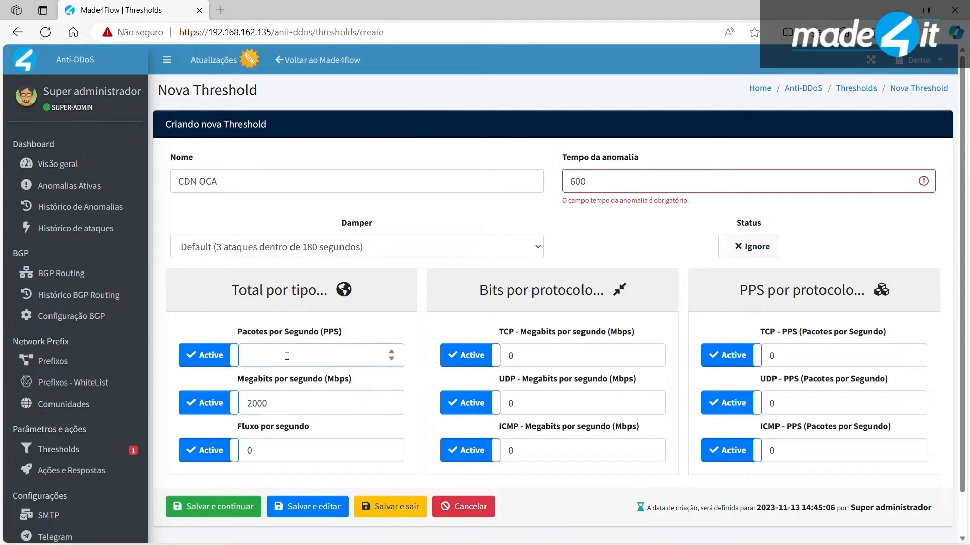
text(180000)
scroll(435, 211, down, 2)
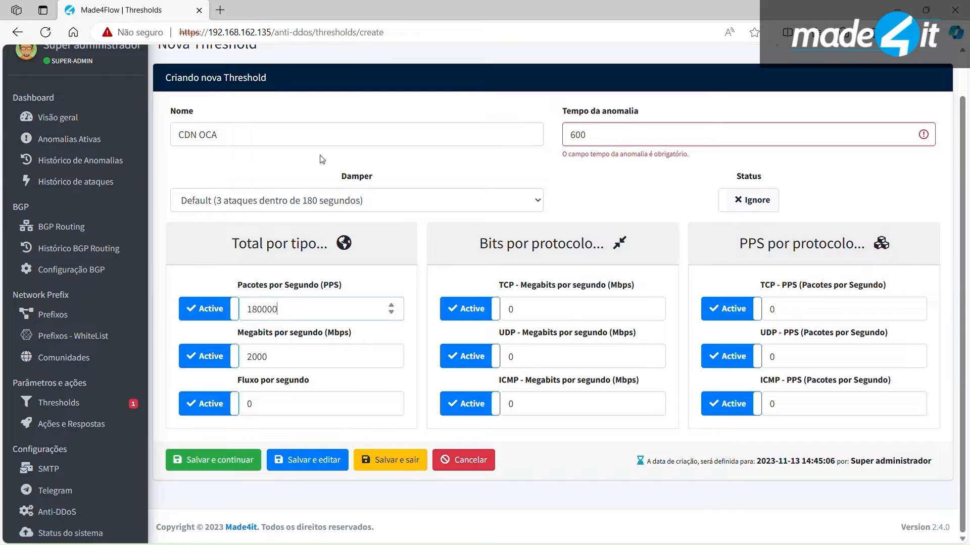
drag(314, 136, 161, 136)
click(462, 463)
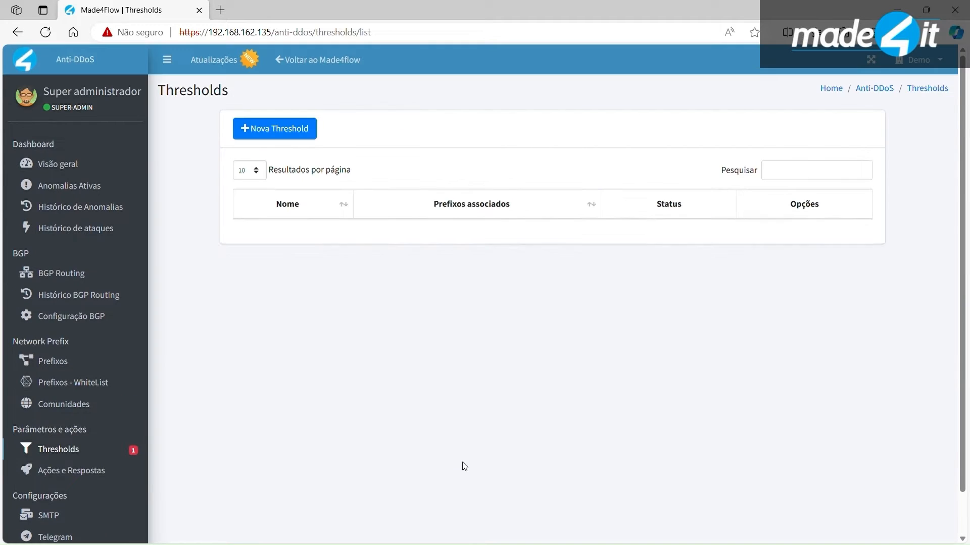
Examine how a threshold is assigned in the form for adding a new prefix, and return to the prefix list.
click(53, 360)
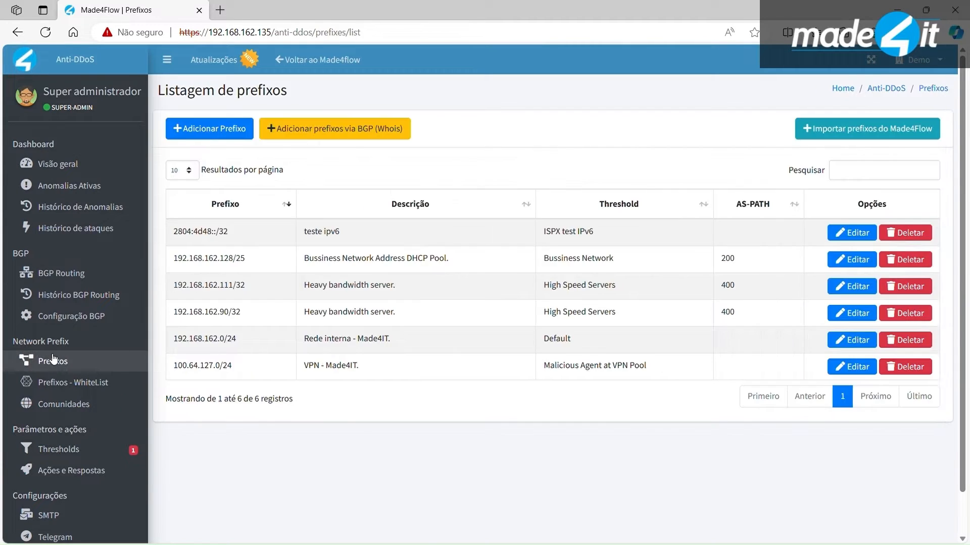
click(207, 128)
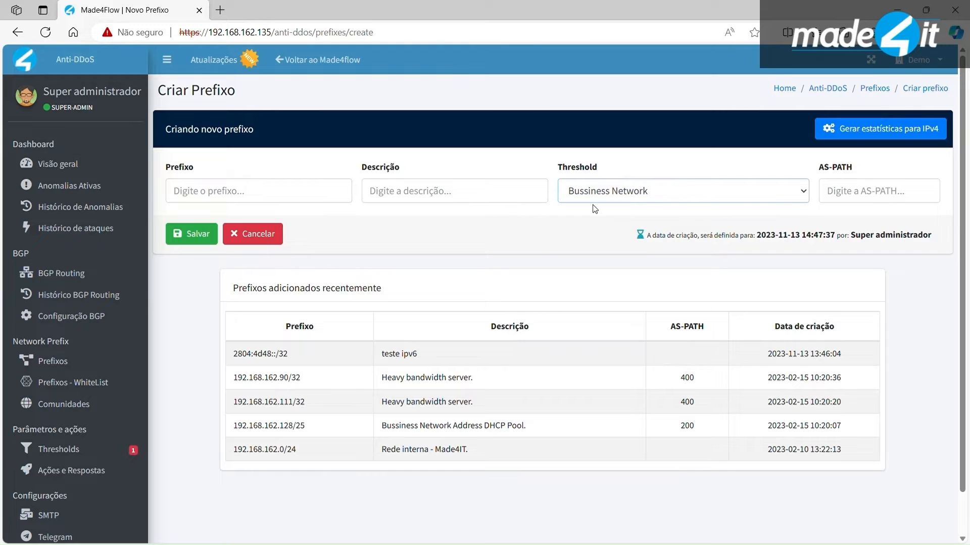
click(76, 362)
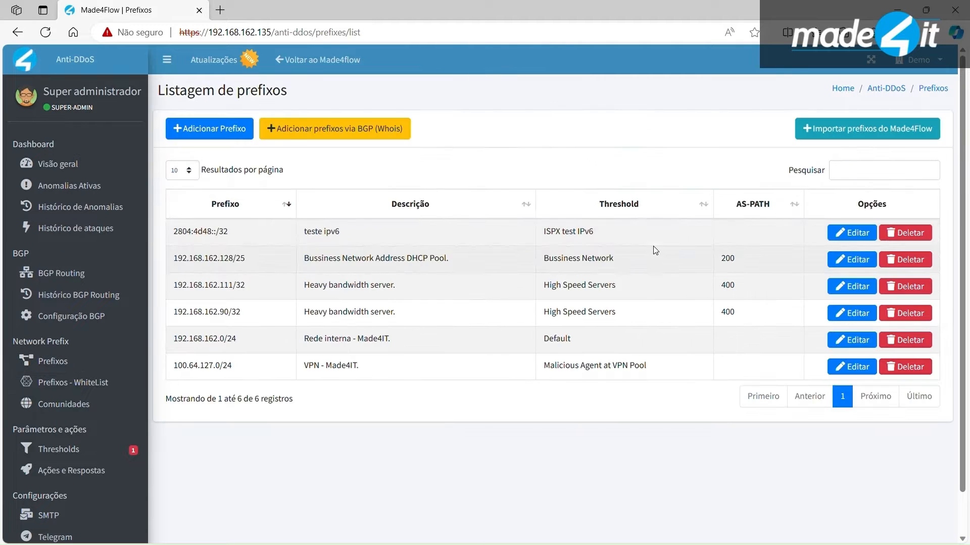
Examine the options for adding prefixes via BGP Whois and for importing prefixes from Made4Flow, without adding any.
click(383, 129)
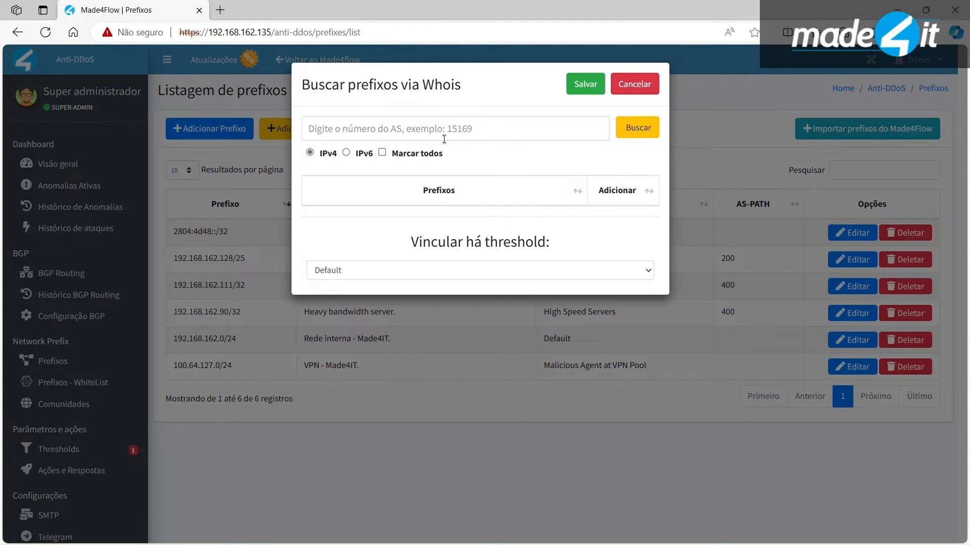
click(633, 94)
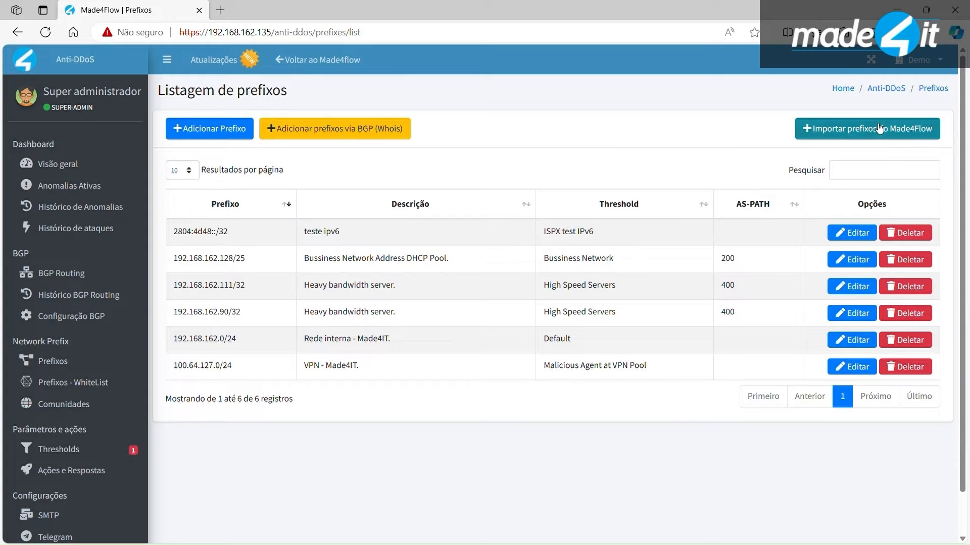
click(879, 130)
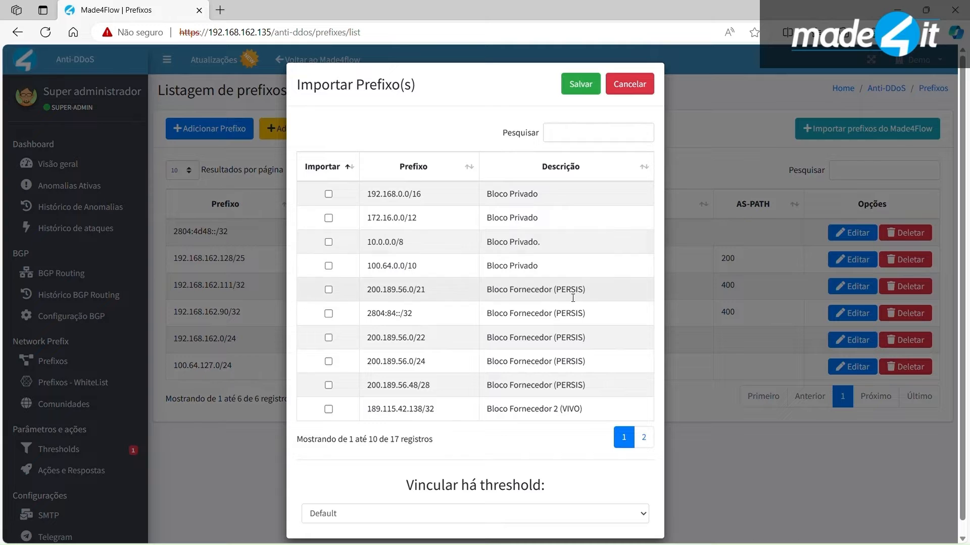
scroll(343, 253, down, 1)
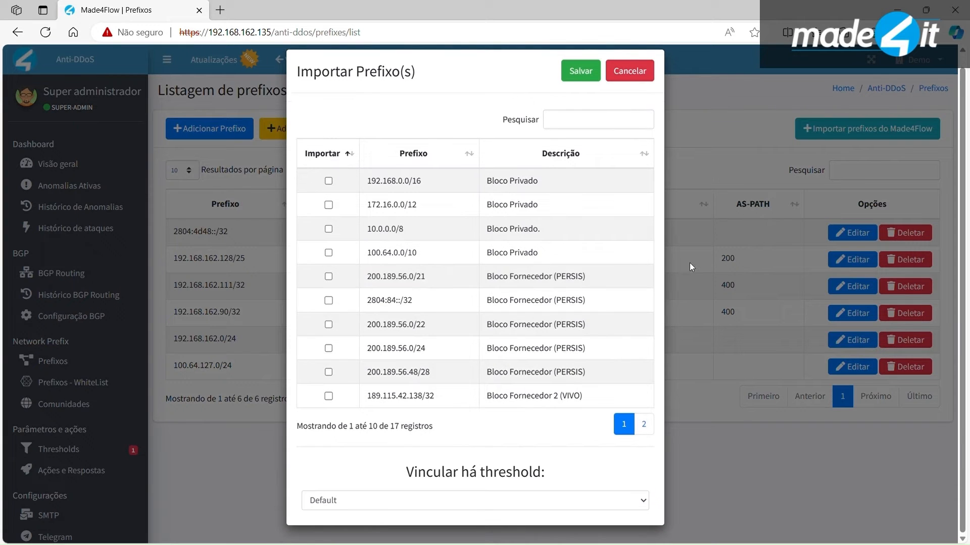
click(699, 250)
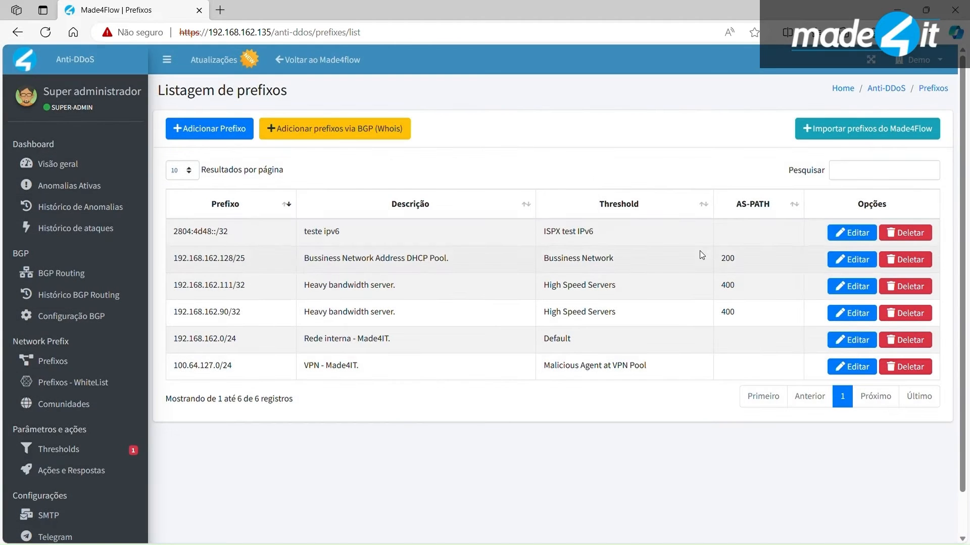
Start a new response in the threshold actions and responses, and name it "Ações no Anti-DDoS".
click(94, 474)
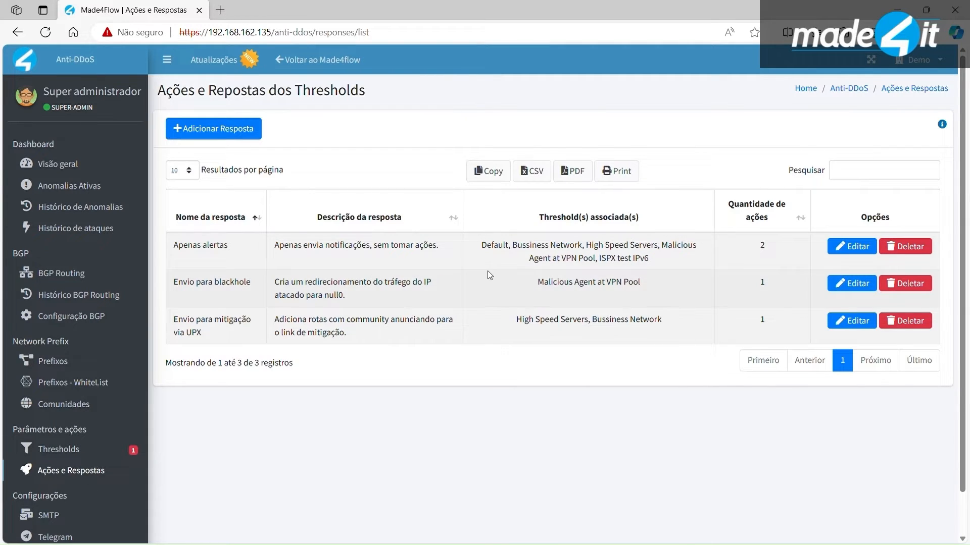
drag(178, 245, 228, 247)
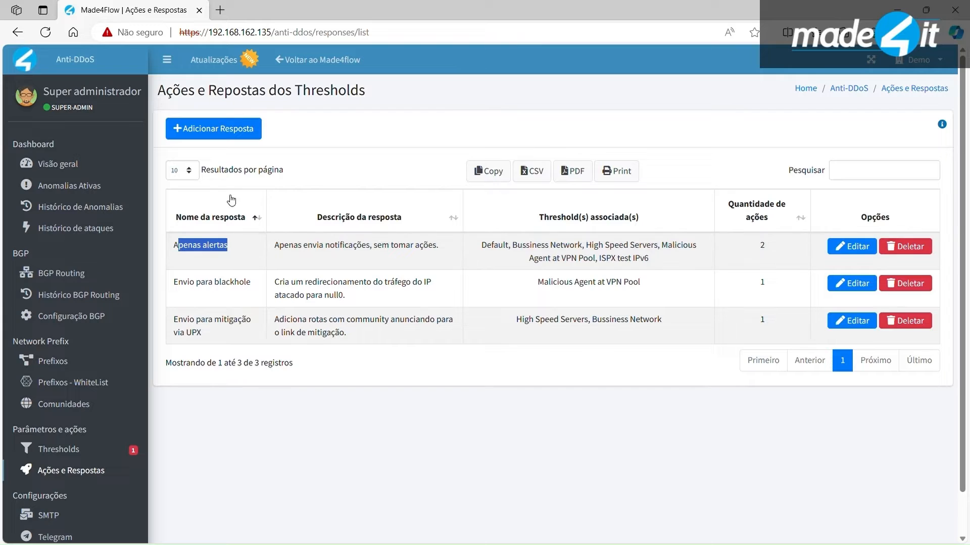
click(227, 139)
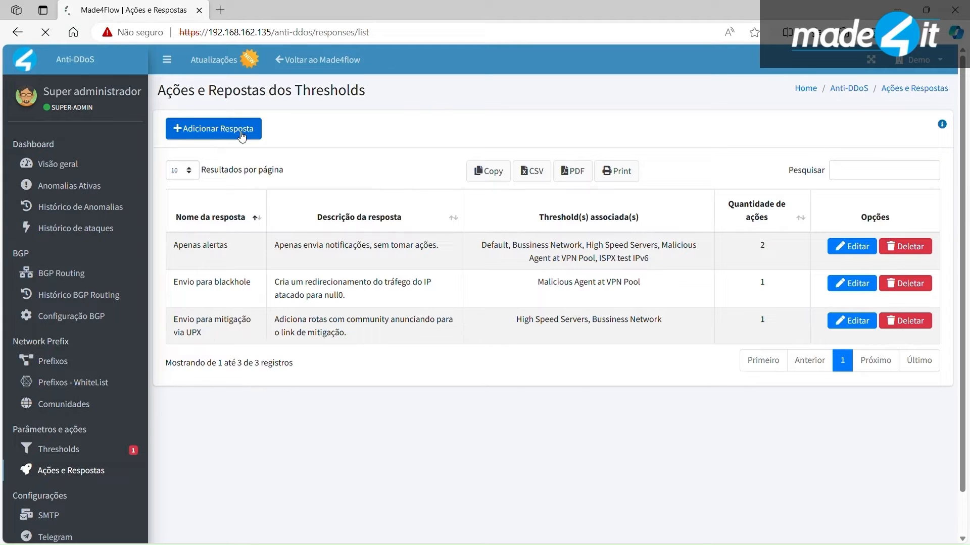
click(346, 182)
text(A)
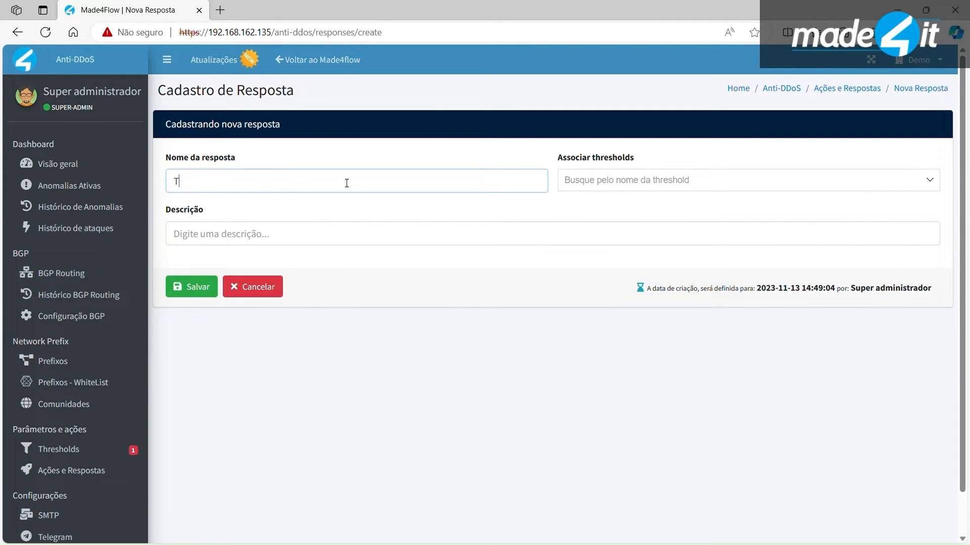
text(ções mu)
key(BackSpace)
text(u)
key(BackSpace)
key(BackSpace)
text(no Anti-DDoS)
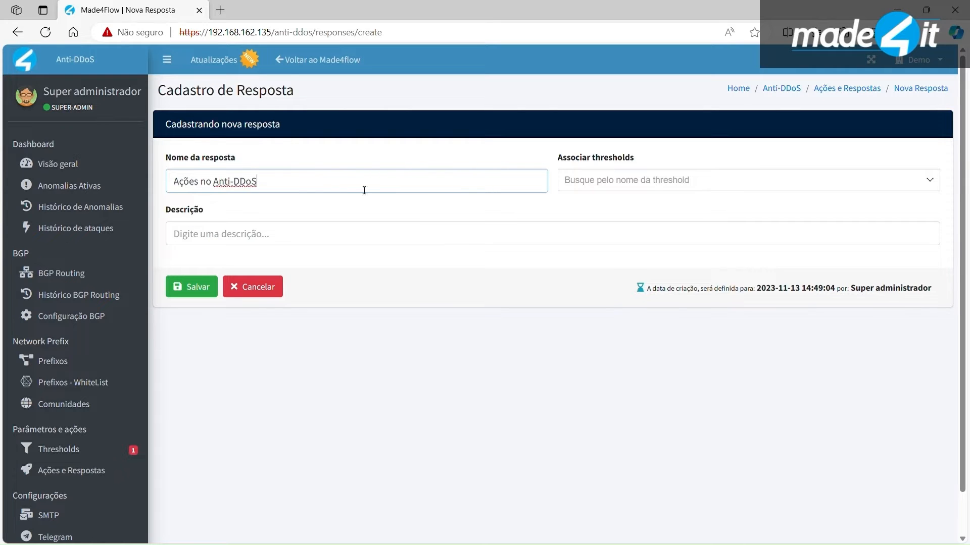
Associate all six available thresholds with the new response and save it, checking its section for associated actions.
click(660, 182)
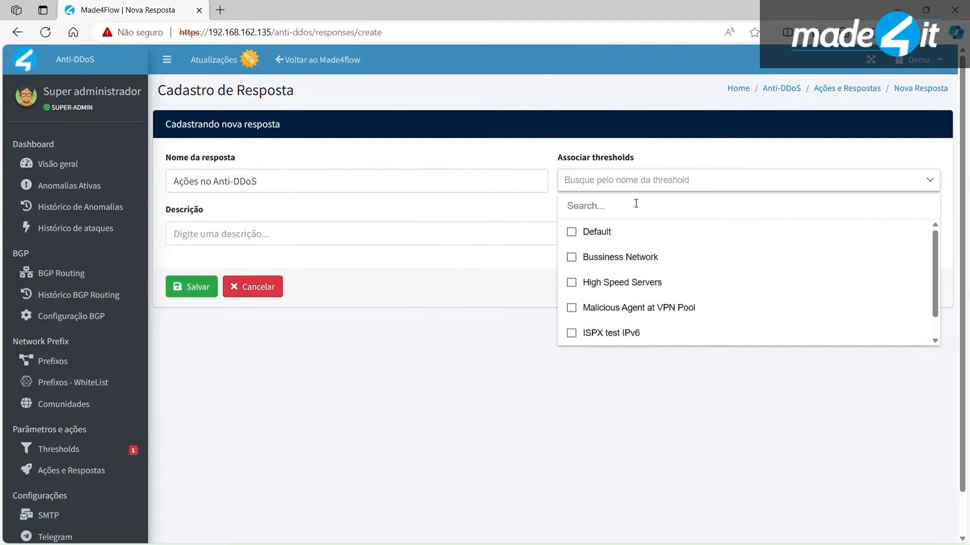
click(588, 234)
click(581, 259)
click(578, 284)
click(577, 309)
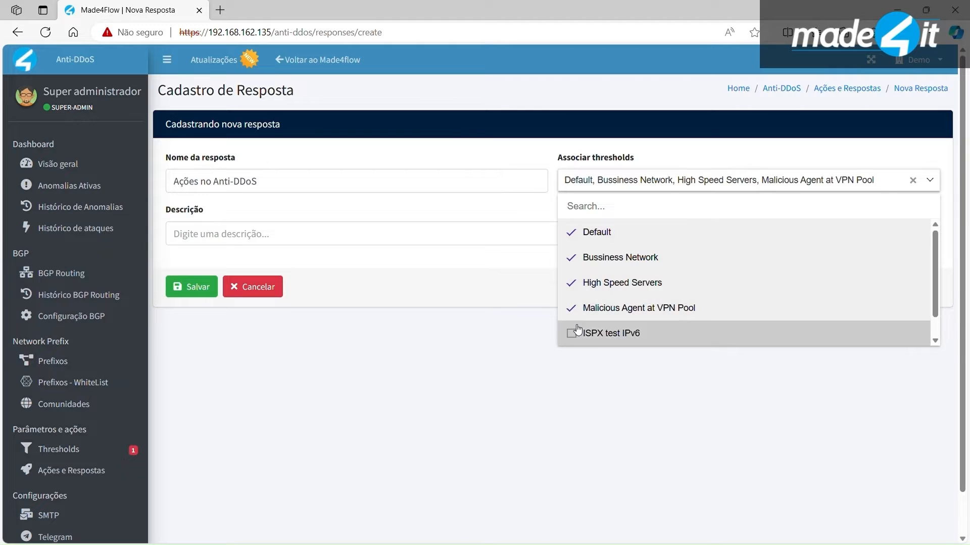
click(578, 329)
scroll(578, 331, down, 1)
click(579, 333)
click(401, 336)
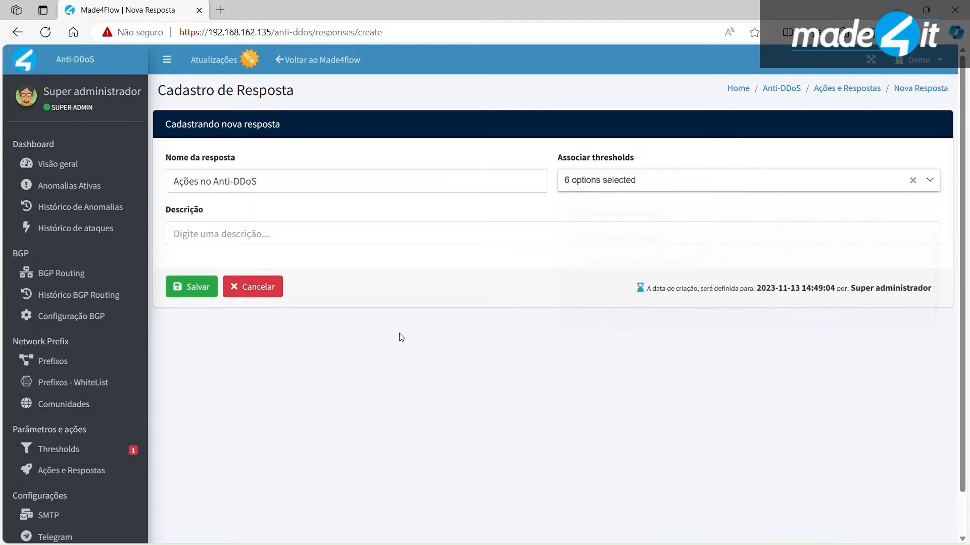
click(205, 290)
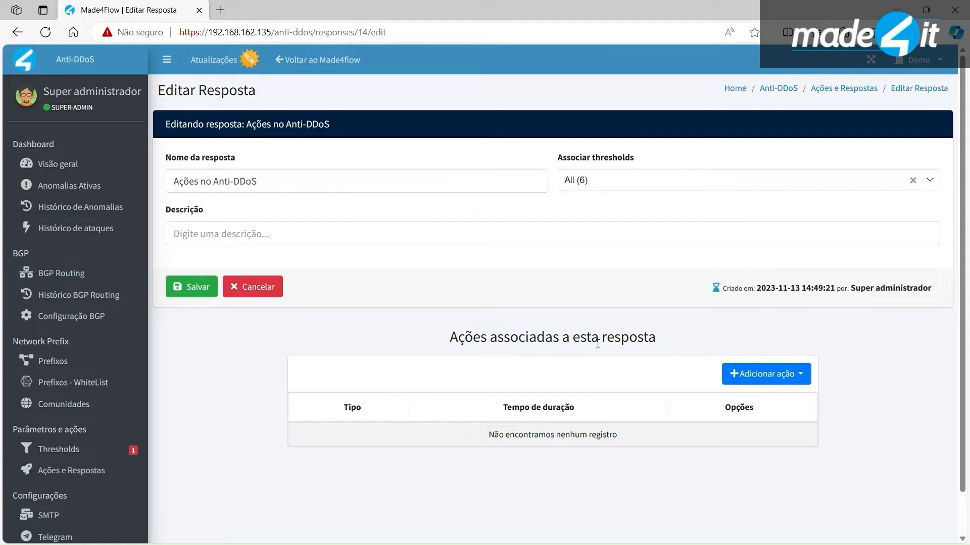
drag(677, 325, 403, 340)
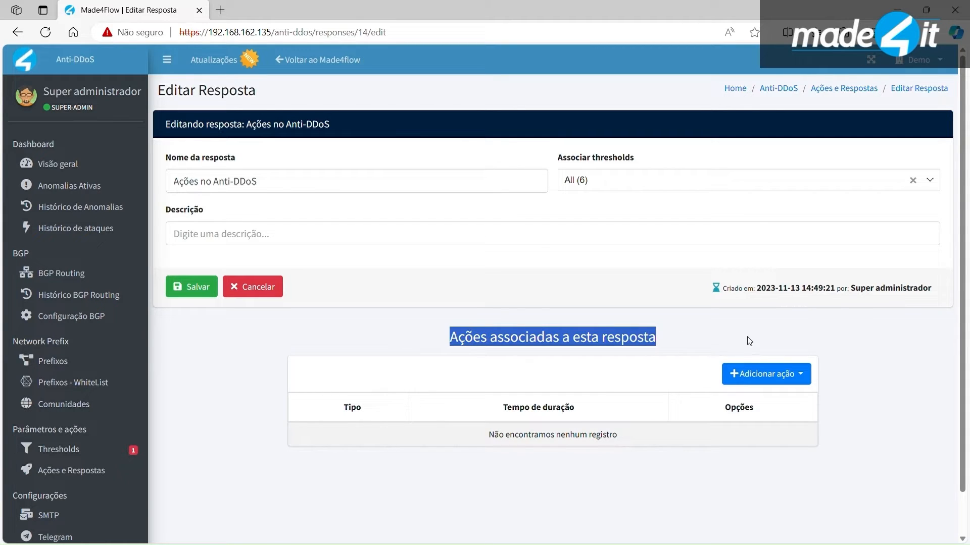
click(712, 335)
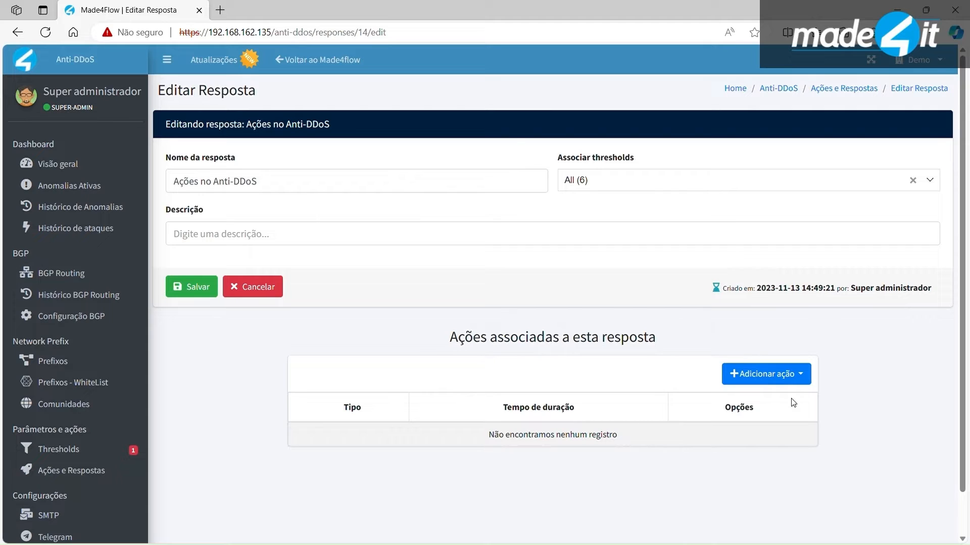
Examine the recipient and message template fields of the e-mail action form, and close it without adding an action.
click(779, 381)
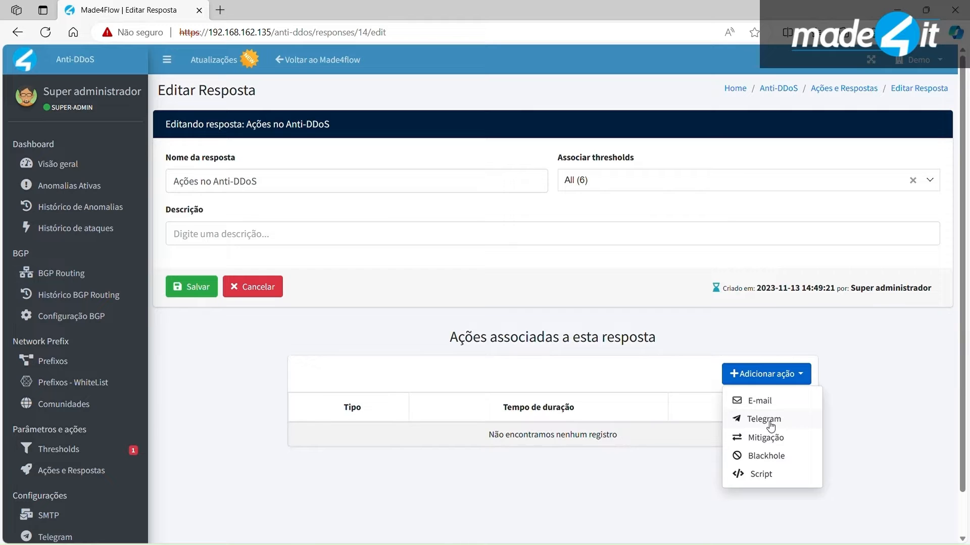
click(769, 406)
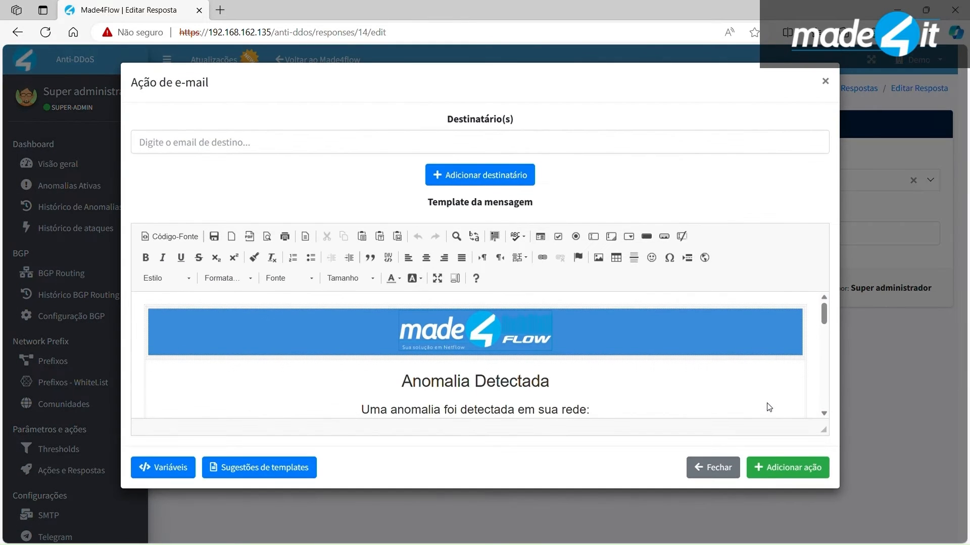
click(545, 143)
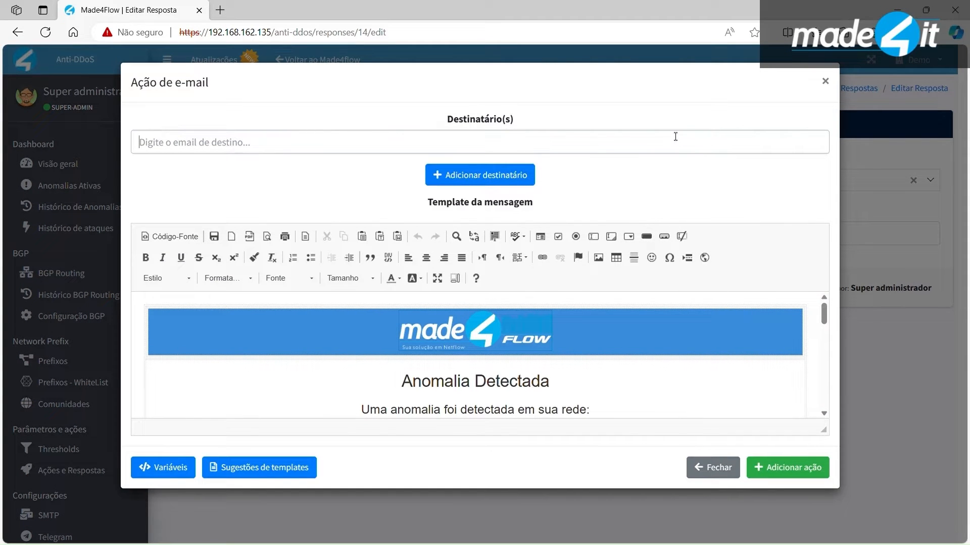
click(826, 81)
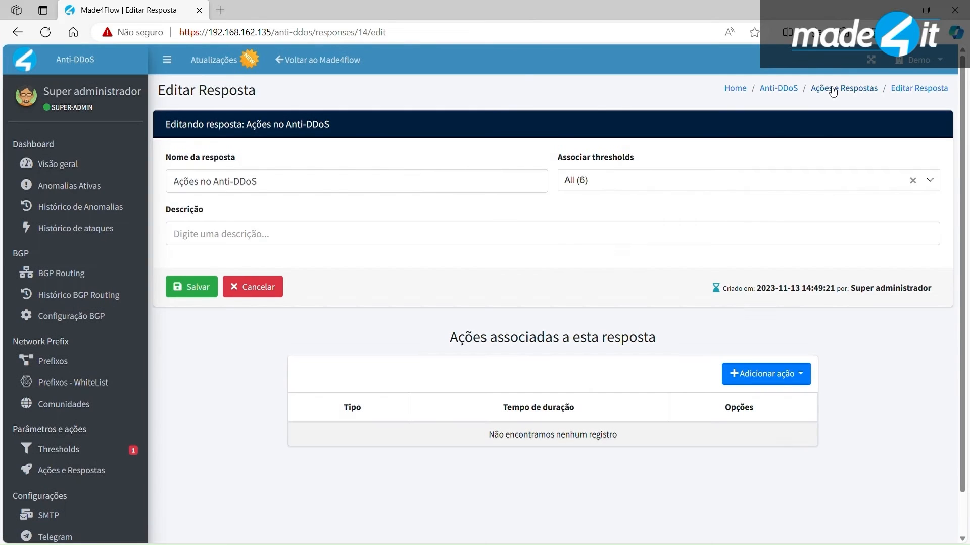
Examine the group choices and message template of the Telegram notification action, and close the form without adding it.
click(788, 375)
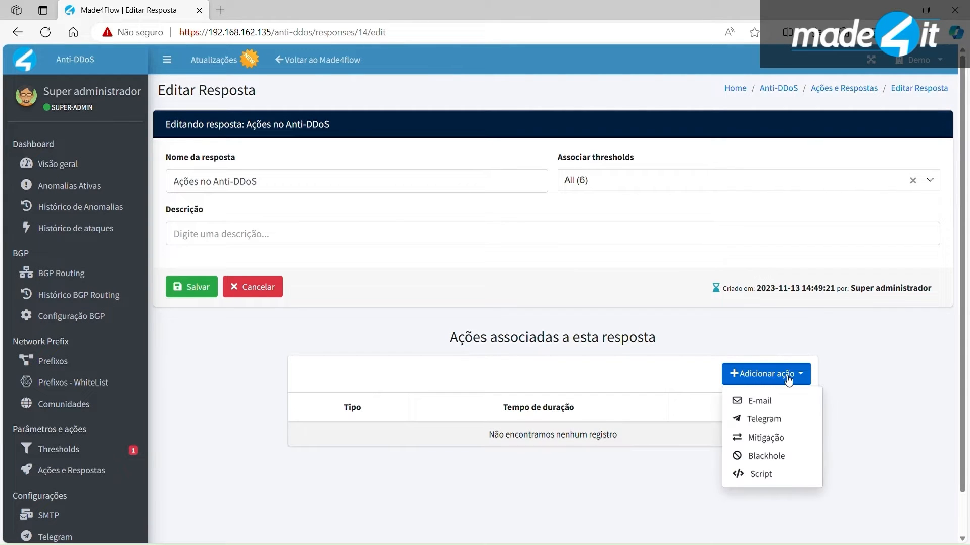
click(777, 419)
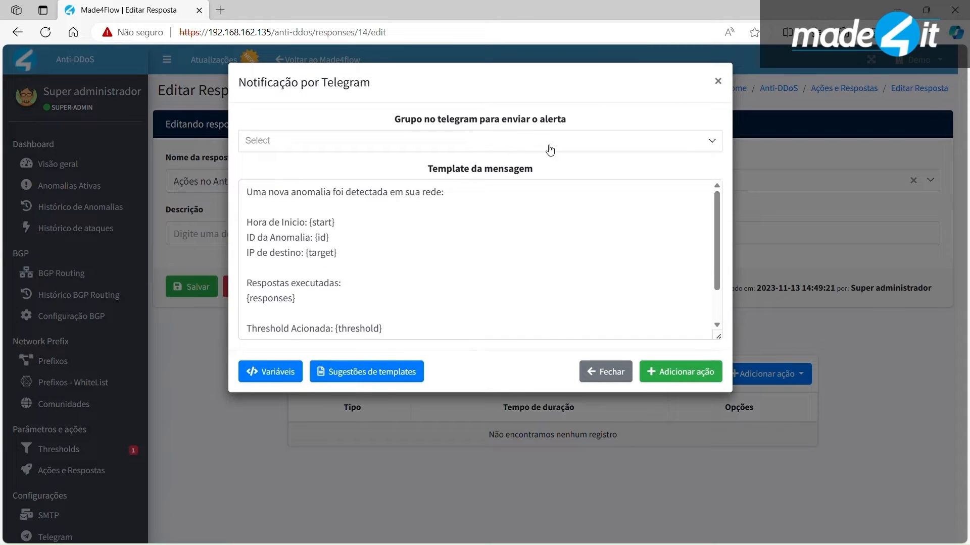
click(428, 145)
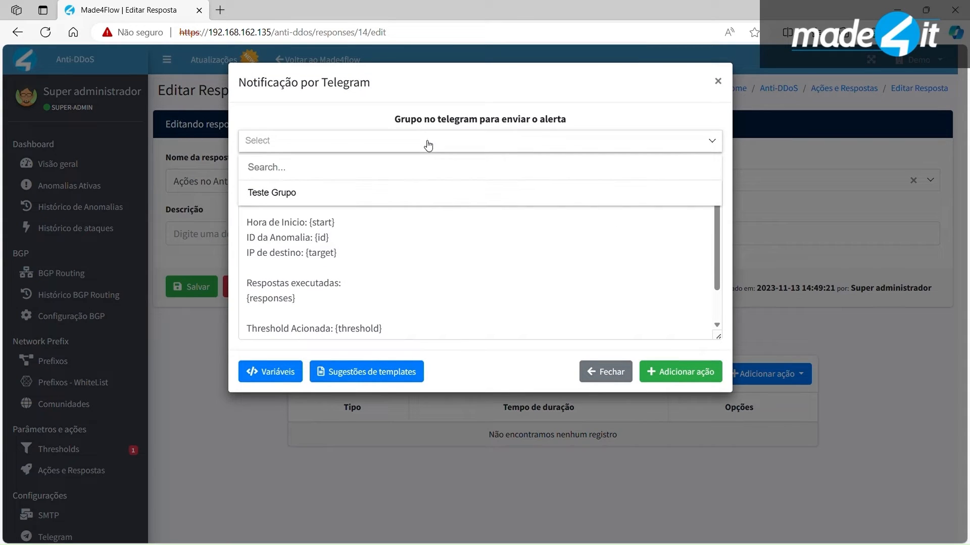
click(428, 146)
scroll(429, 280, down, 1)
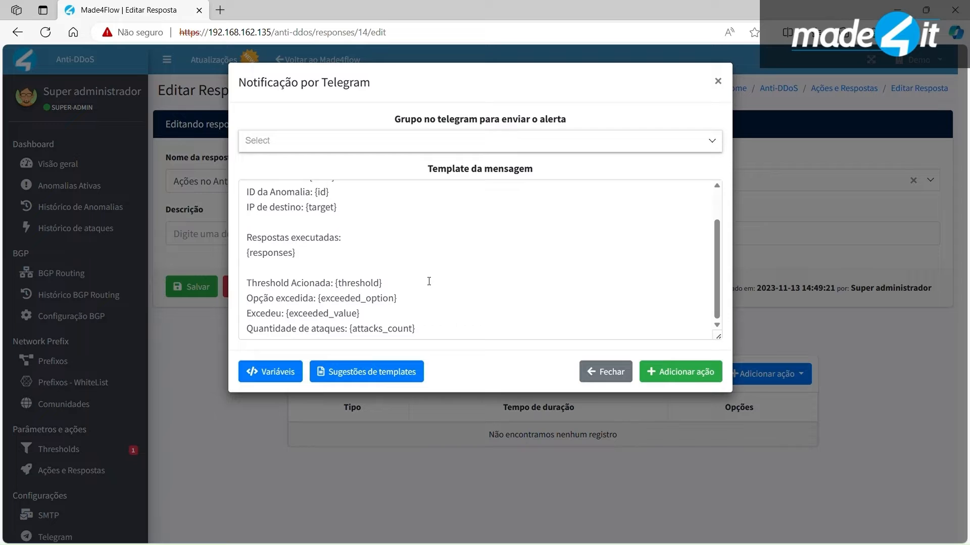
click(717, 81)
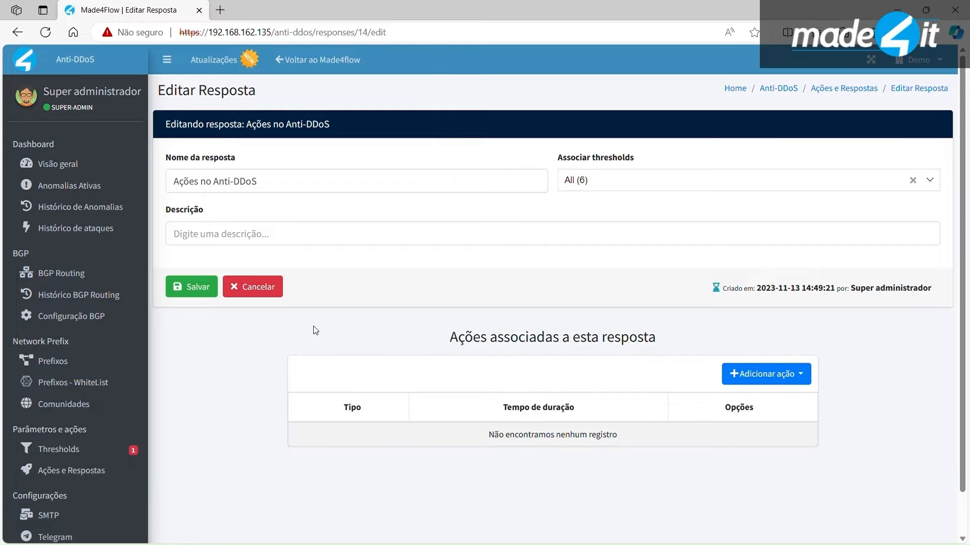
Review the SMTP configuration in a separate browser tab, and return to the response being edited.
scroll(299, 350, down, 1)
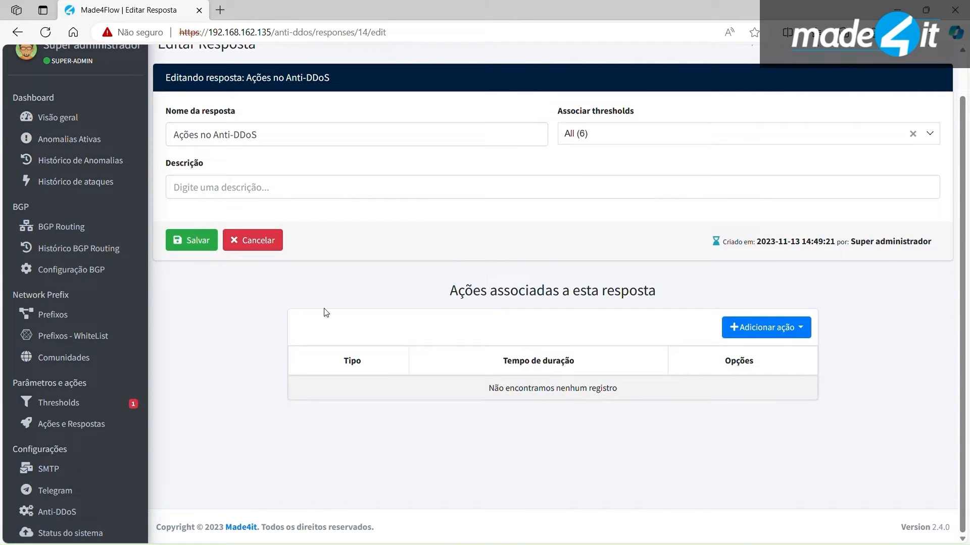
click(779, 331)
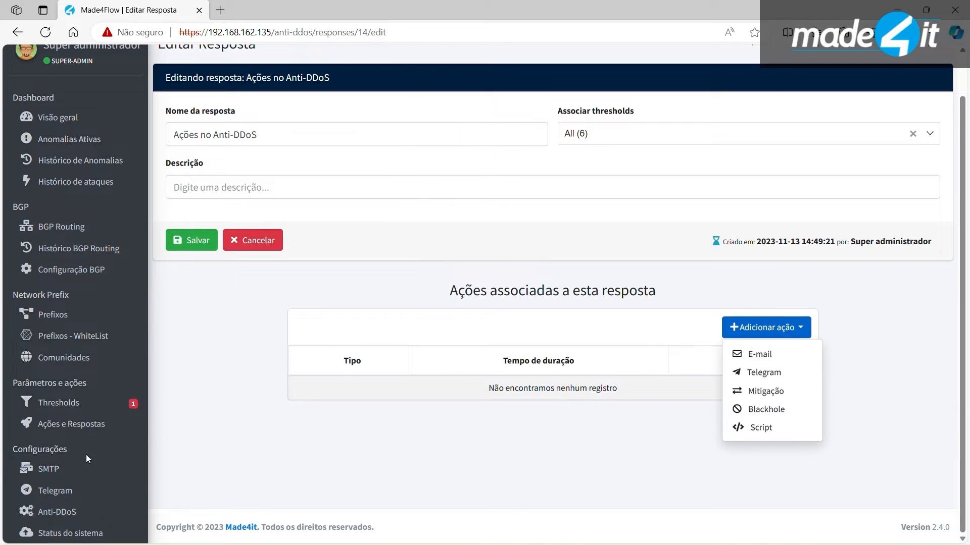
middle_click(51, 475)
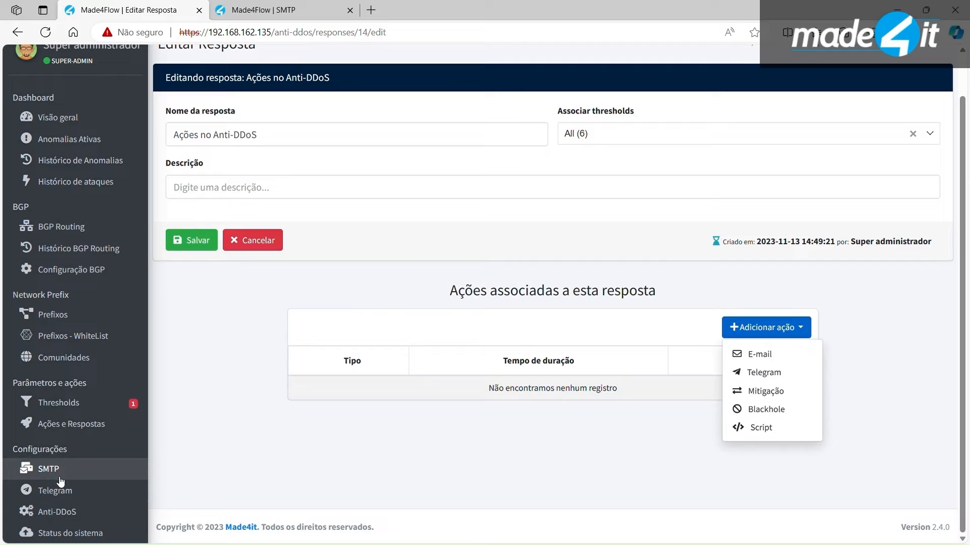
click(286, 10)
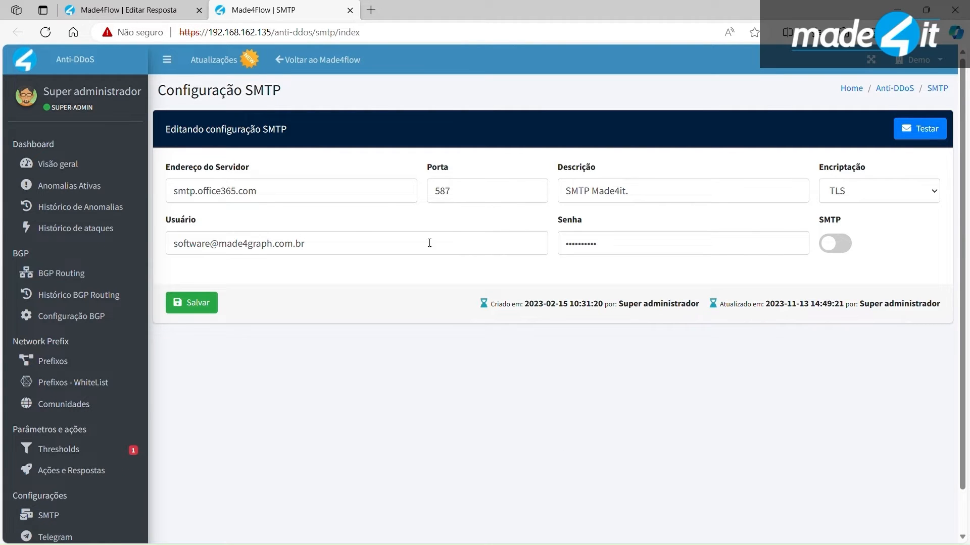
click(350, 10)
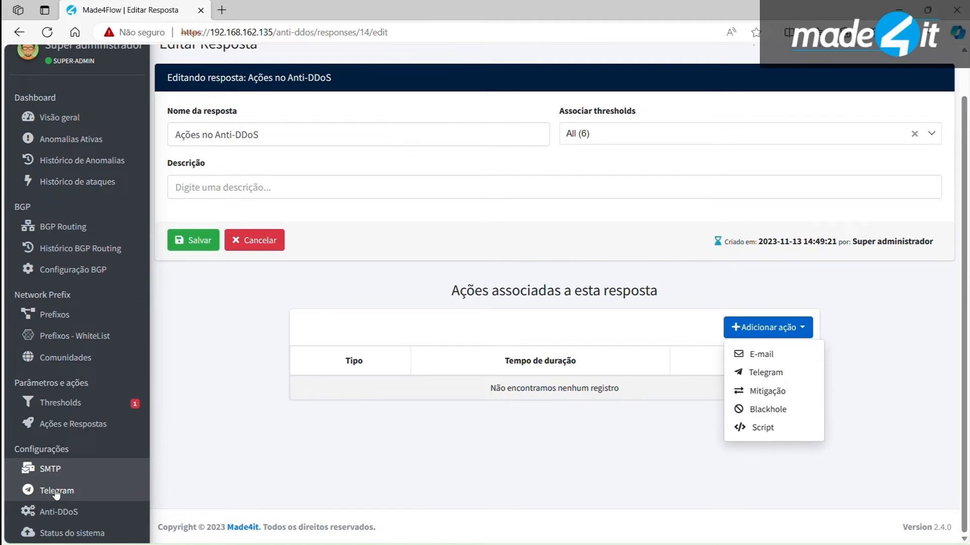
Open the Telegram groups list in a separate browser tab and read its help article on adding Telegram alerts.
middle_click(73, 487)
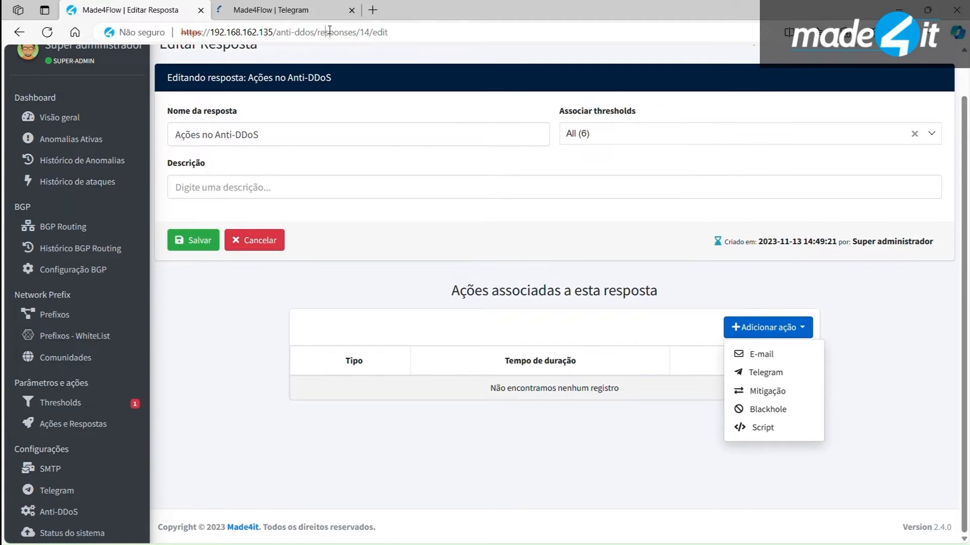
click(329, 28)
click(322, 5)
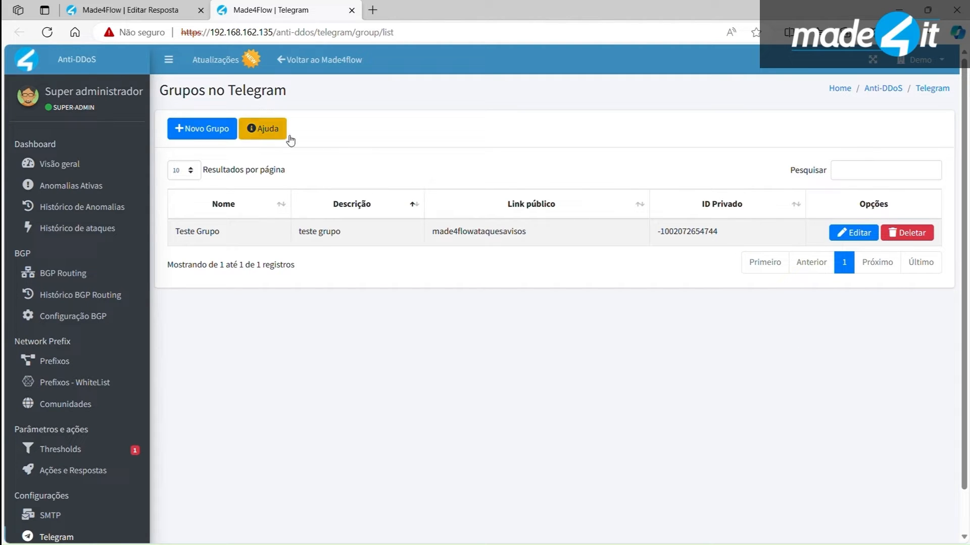
click(270, 133)
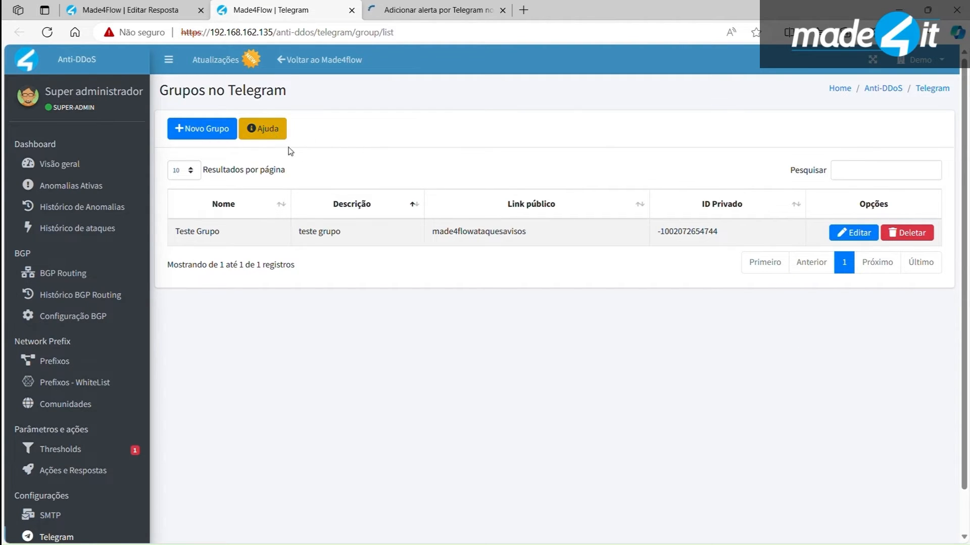
click(435, 11)
scroll(524, 350, down, 15)
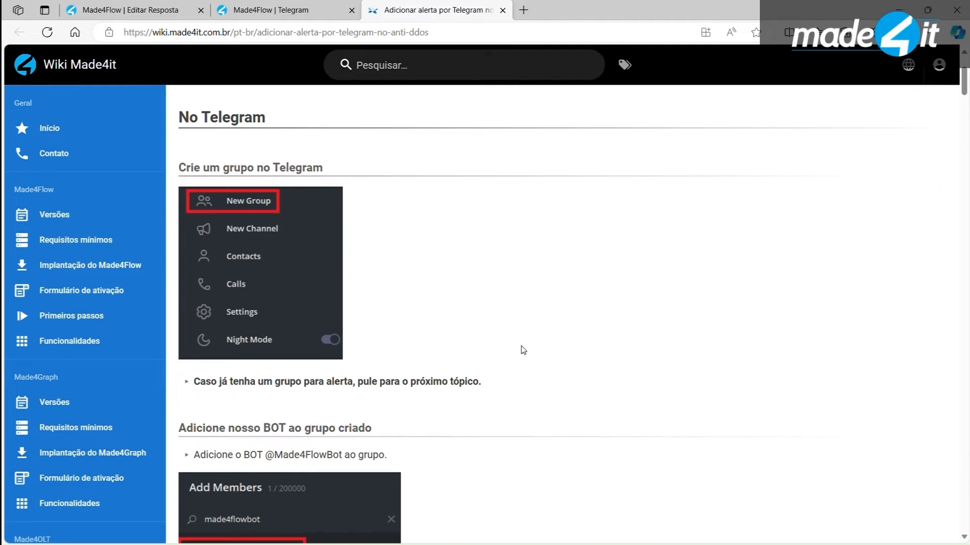
scroll(513, 356, down, 10)
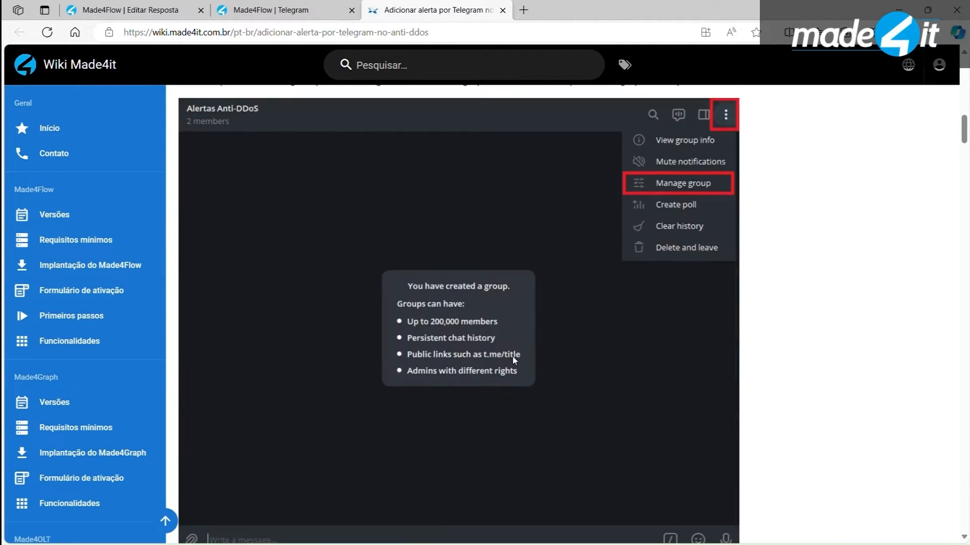
Examine the form for a new Telegram group, closing the help article and cancelling without creating a group.
click(284, 10)
click(225, 121)
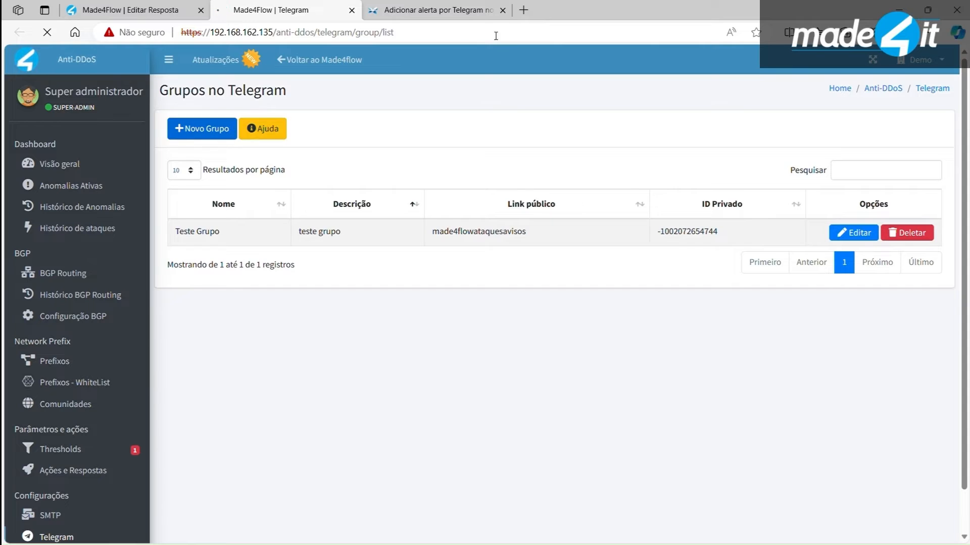
click(502, 10)
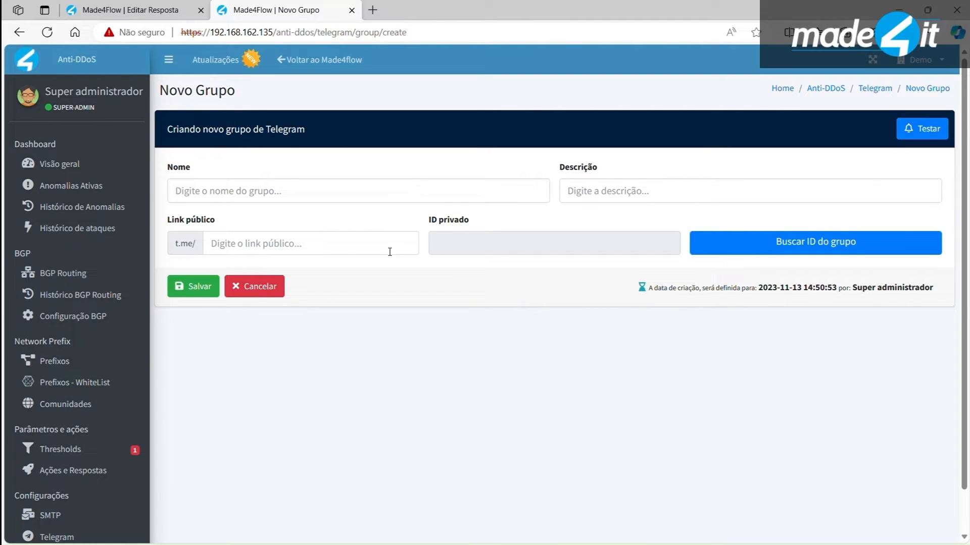
click(236, 248)
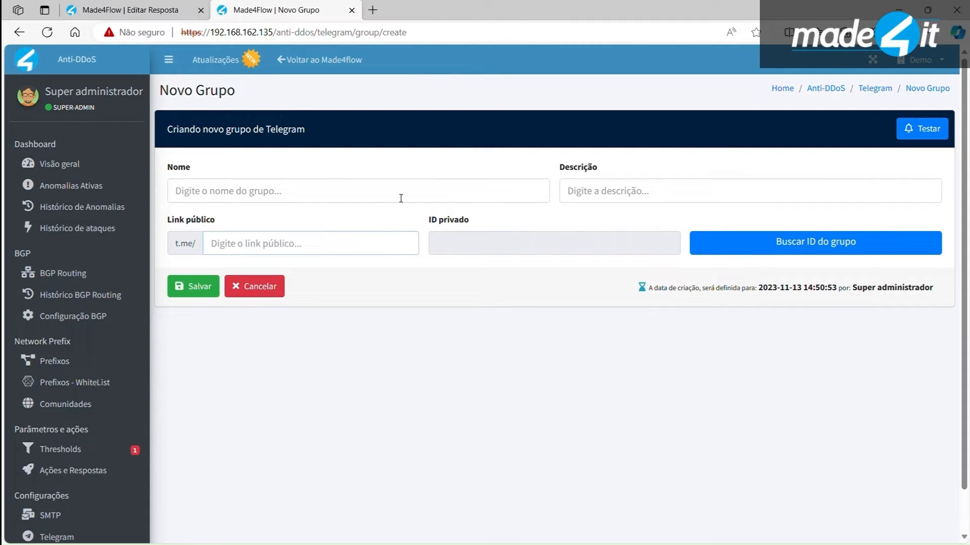
click(278, 288)
Review the settings of the Telegram group "Teste Grupo" without changing them, and return to the response being edited.
click(849, 236)
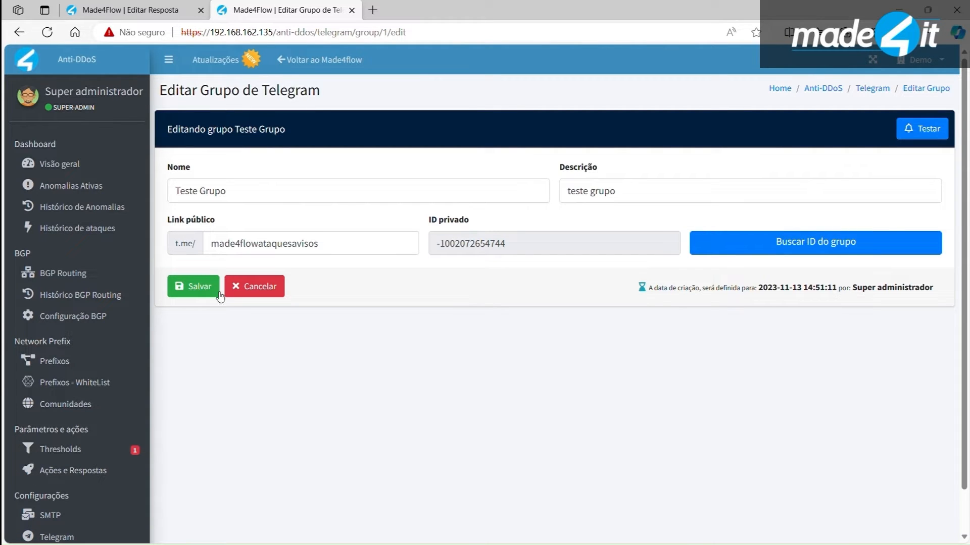
click(271, 295)
click(170, 4)
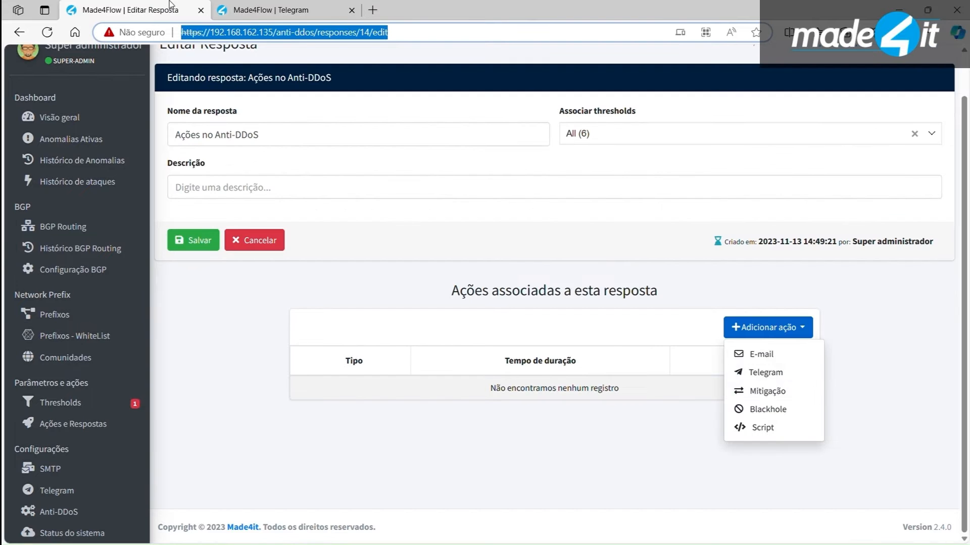
click(351, 10)
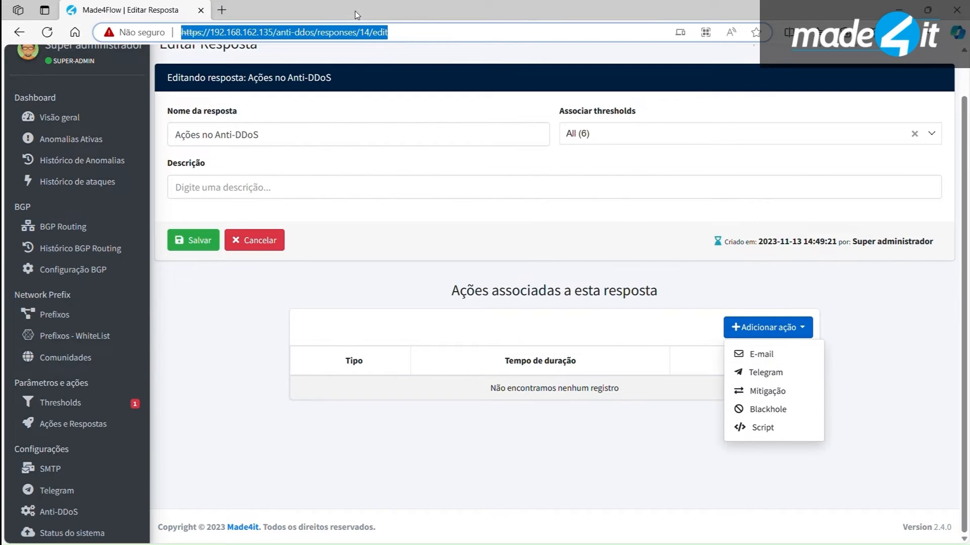
click(689, 286)
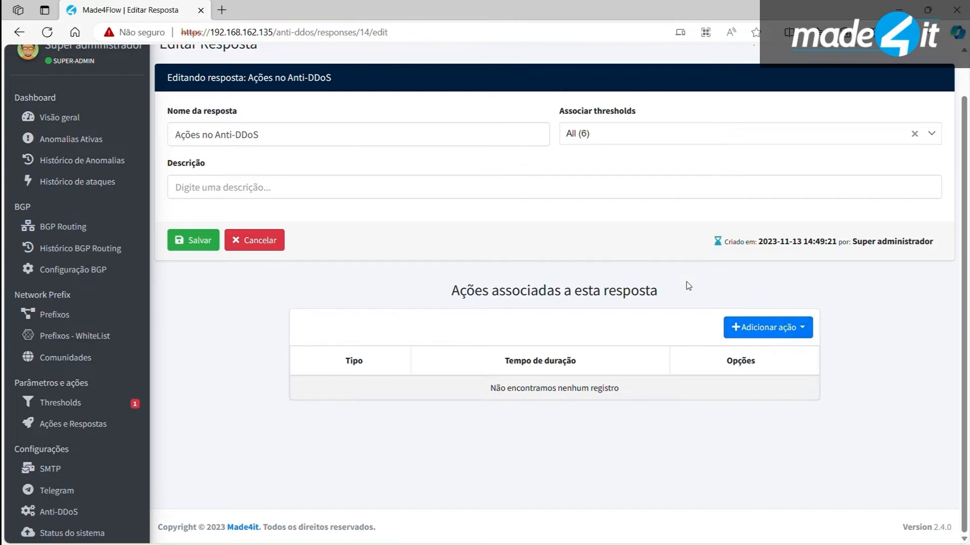
Compare the fields of the mitigation and blackhole action forms, closing each without adding an action.
click(744, 326)
click(709, 293)
click(753, 329)
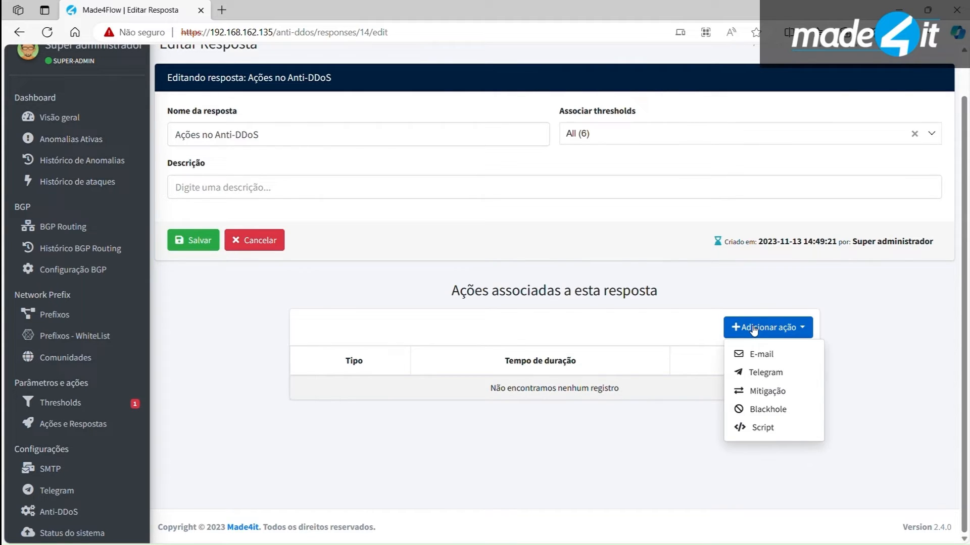
click(780, 393)
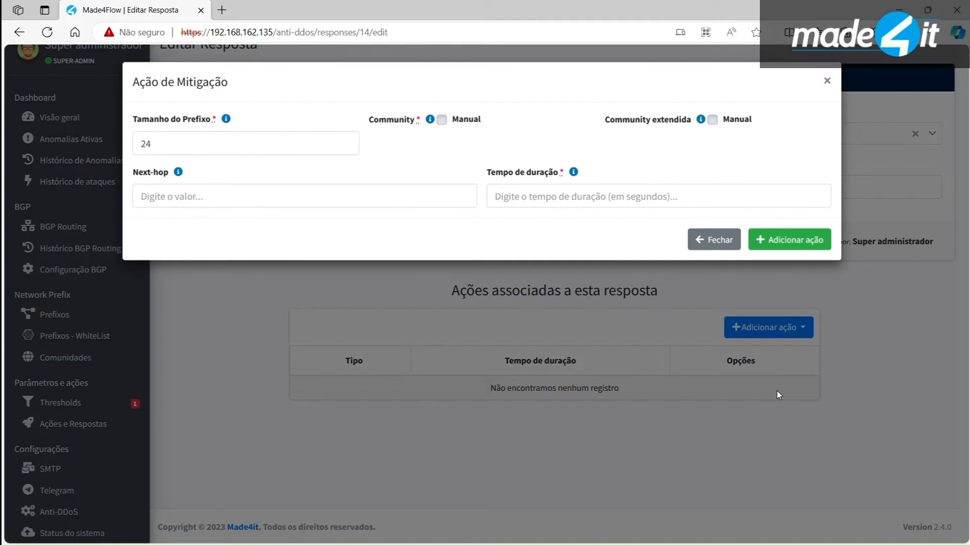
click(827, 81)
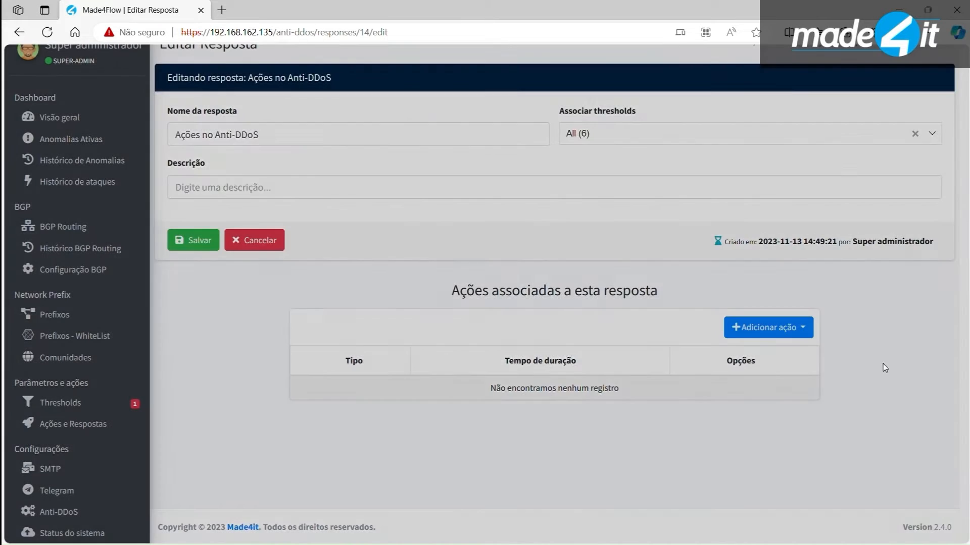
click(771, 328)
click(765, 408)
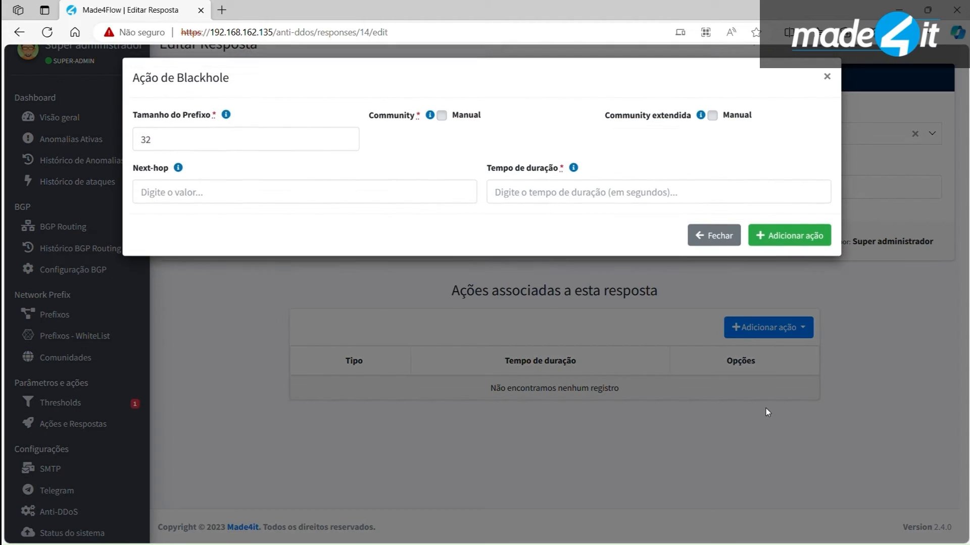
click(827, 82)
Check the prefix size and community fields of the mitigation action form again, and close it.
click(783, 333)
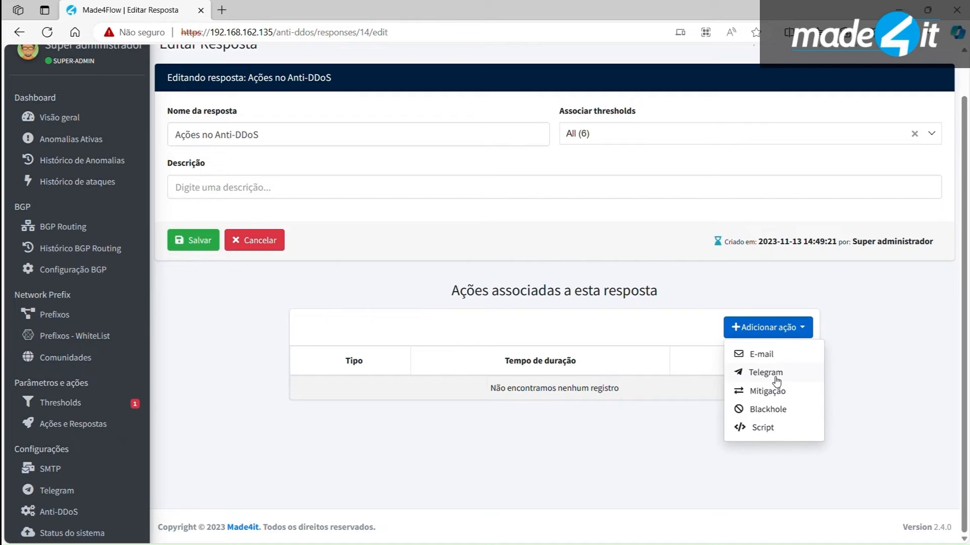
click(772, 391)
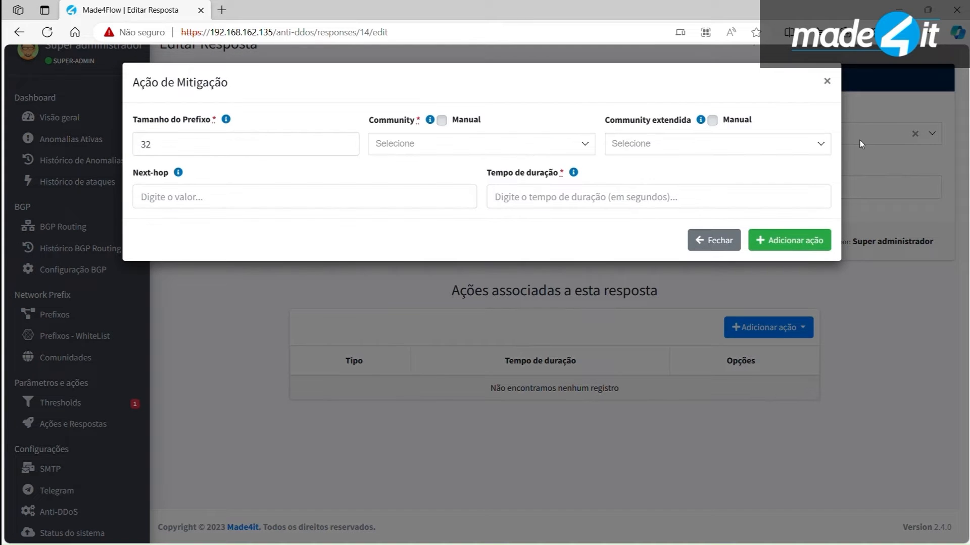
click(847, 88)
Try a different prefix size in the blackhole action form and close it without adding the action.
click(782, 332)
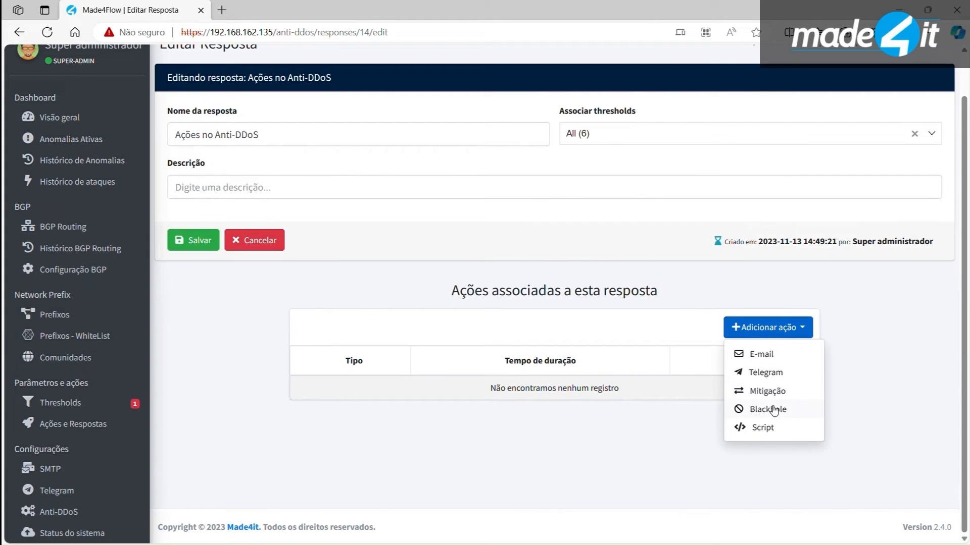
click(774, 409)
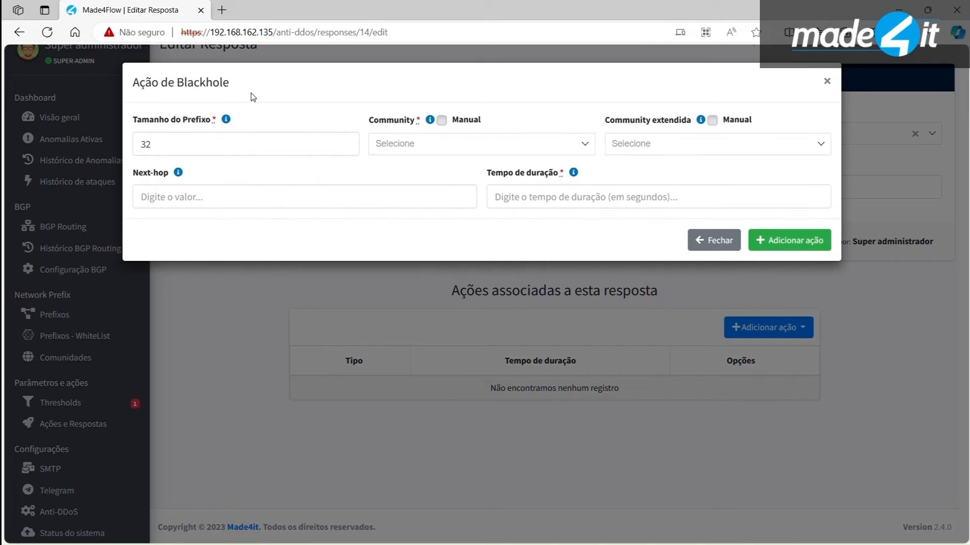
click(228, 150)
double_click(227, 150)
click(227, 150)
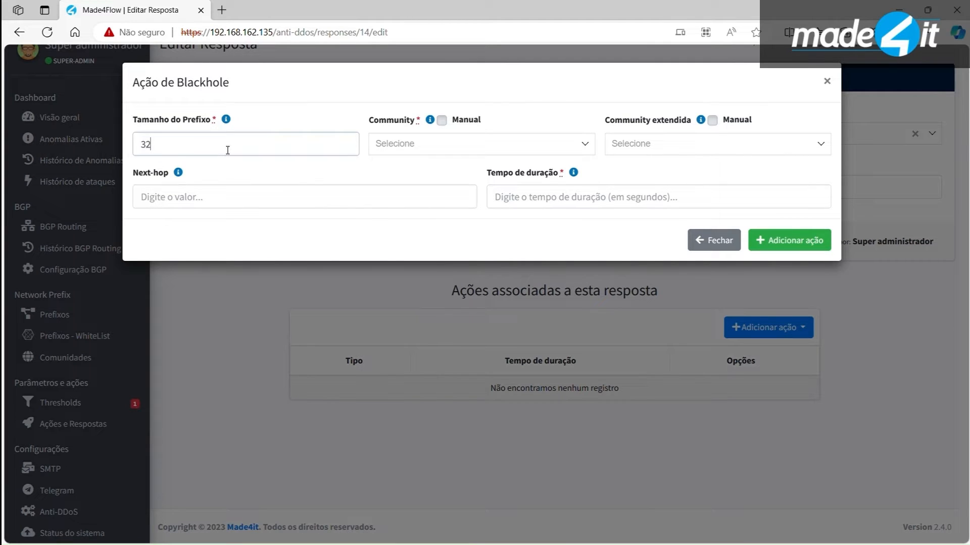
double_click(228, 150)
click(227, 151)
key(BackSpace)
text(0)
click(828, 81)
Review the local IP address and the peer status in the BGP configuration, and return to the response being edited.
click(773, 329)
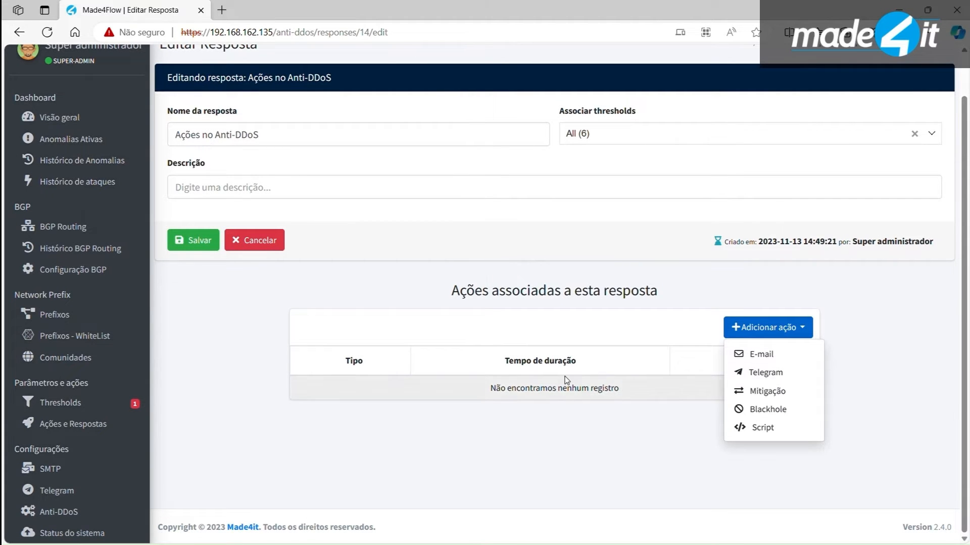
middle_click(99, 279)
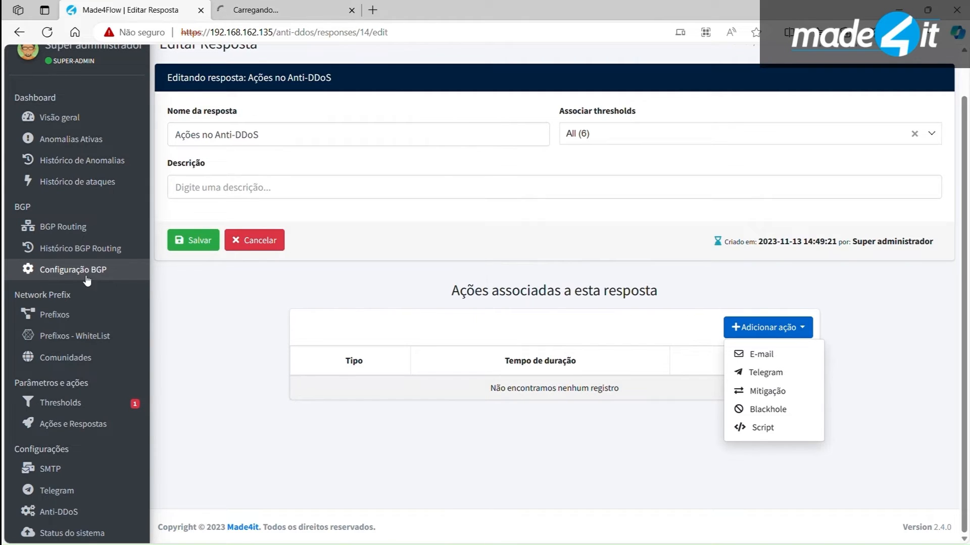
click(256, 8)
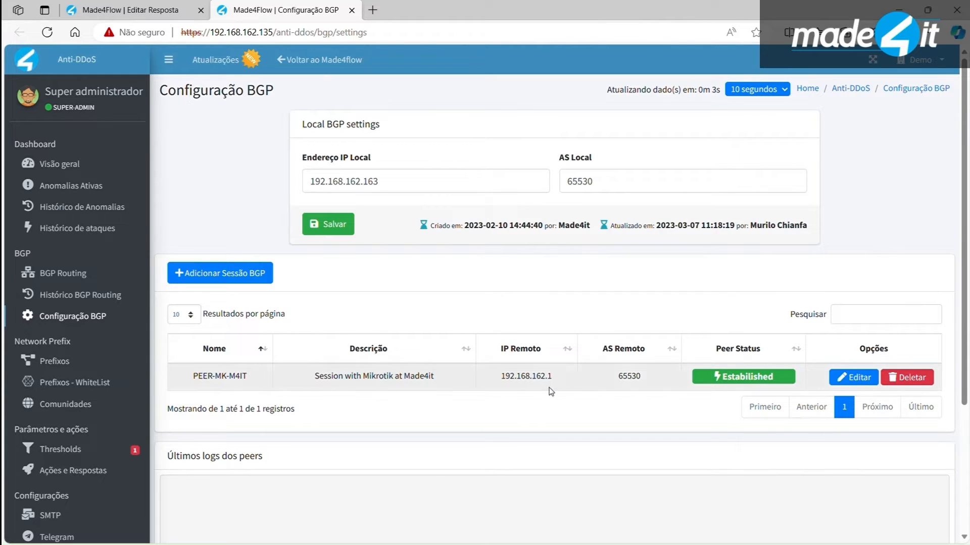
double_click(732, 377)
double_click(404, 183)
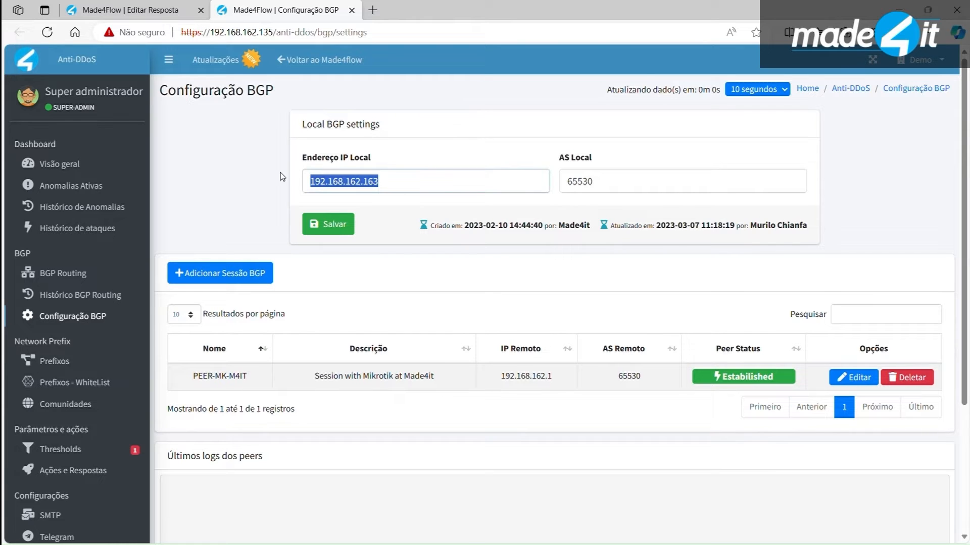
click(213, 137)
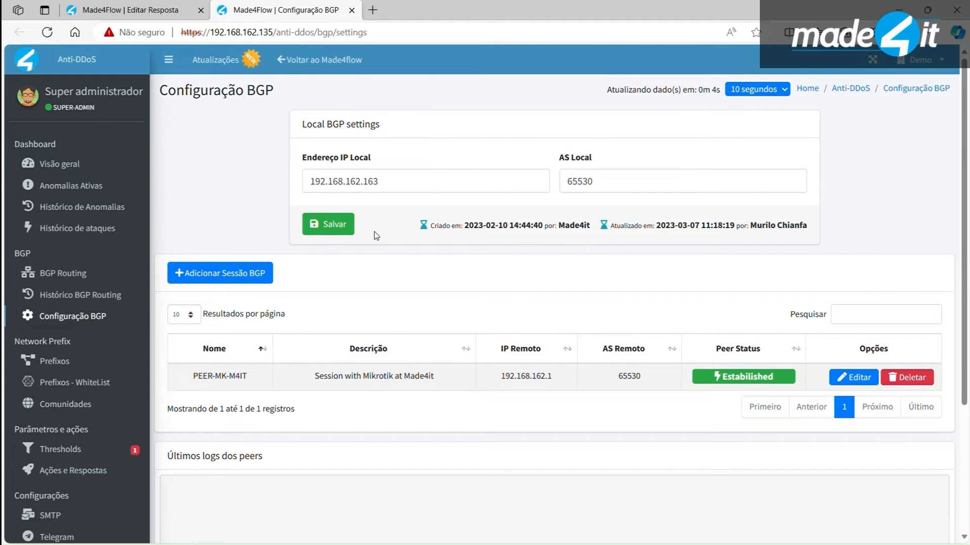
click(152, 10)
click(351, 10)
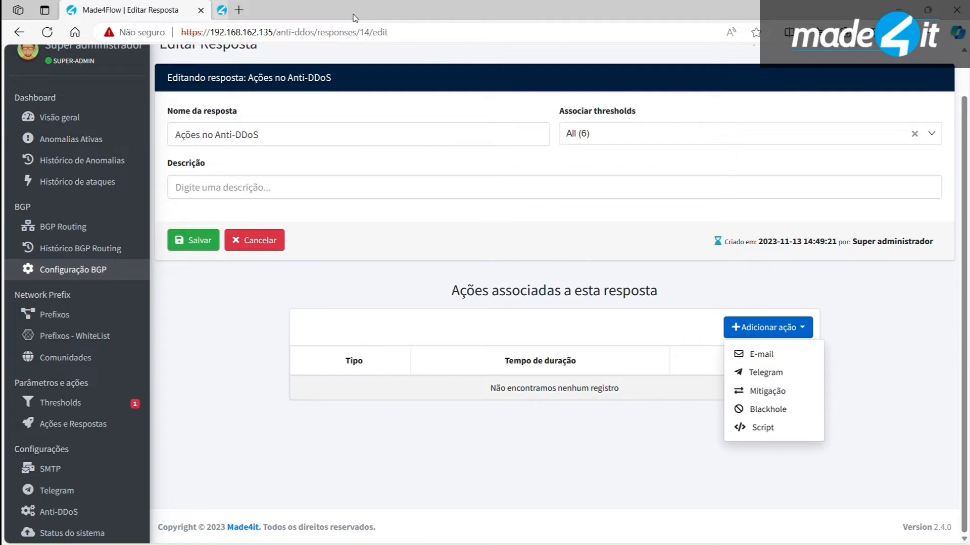
click(707, 260)
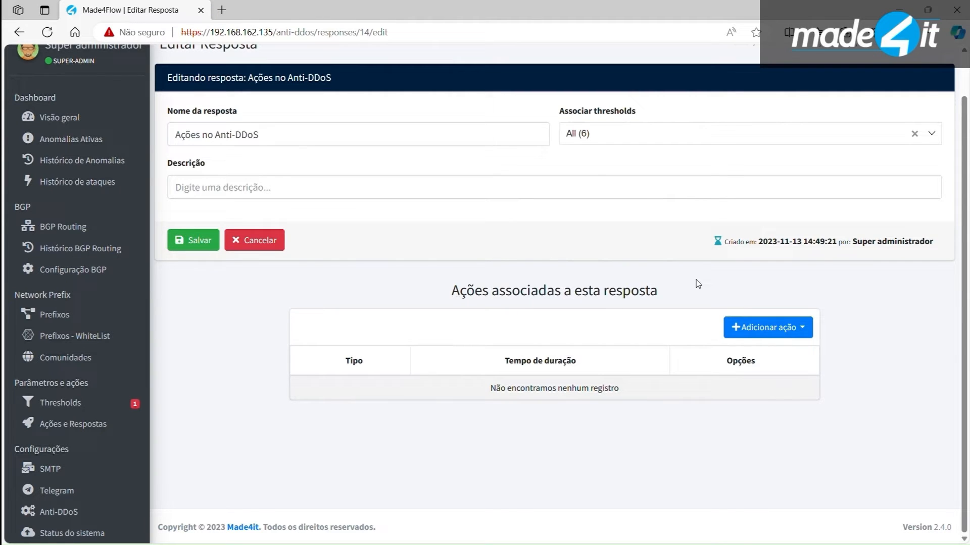
Compare manual entry with the registered communities in a new blackhole action, trying community 666:1, and dismiss the form.
click(782, 335)
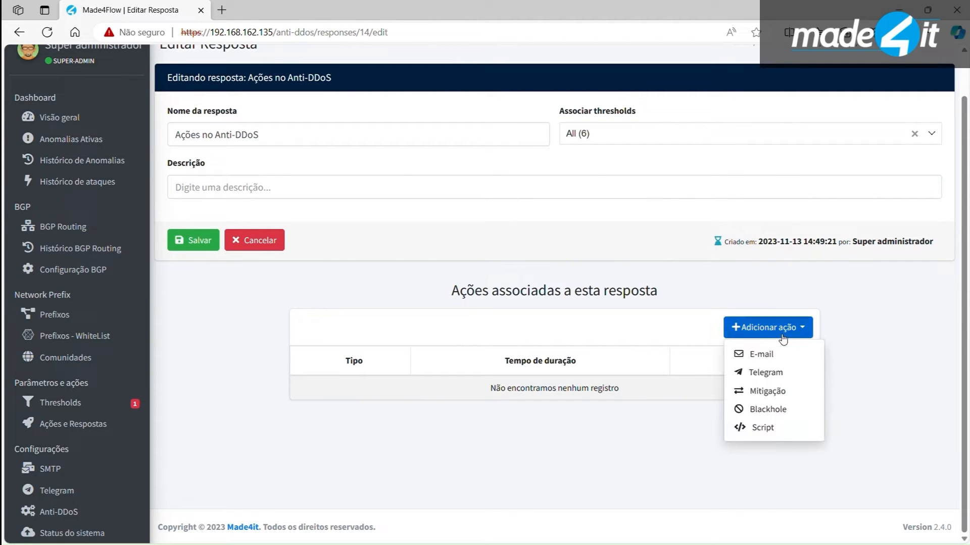
click(775, 411)
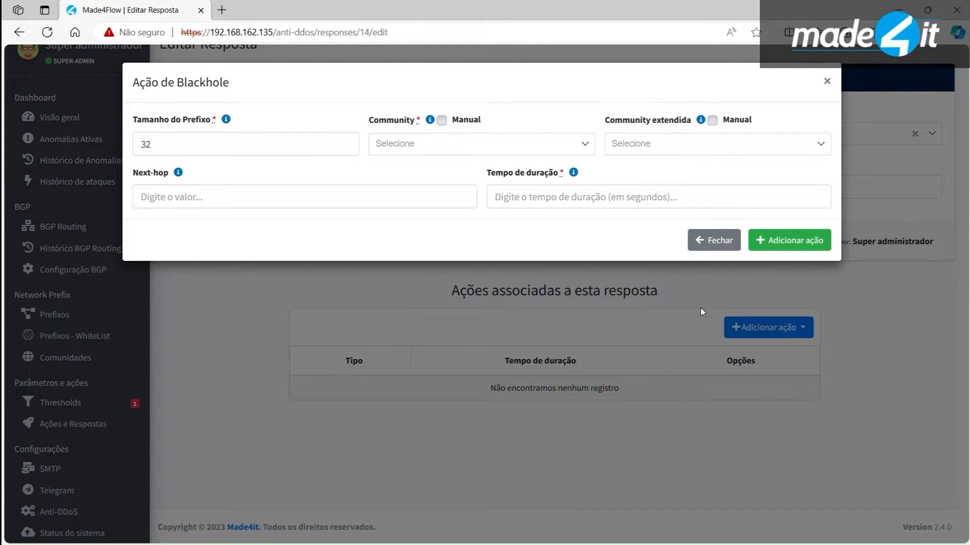
click(454, 152)
click(441, 120)
click(459, 152)
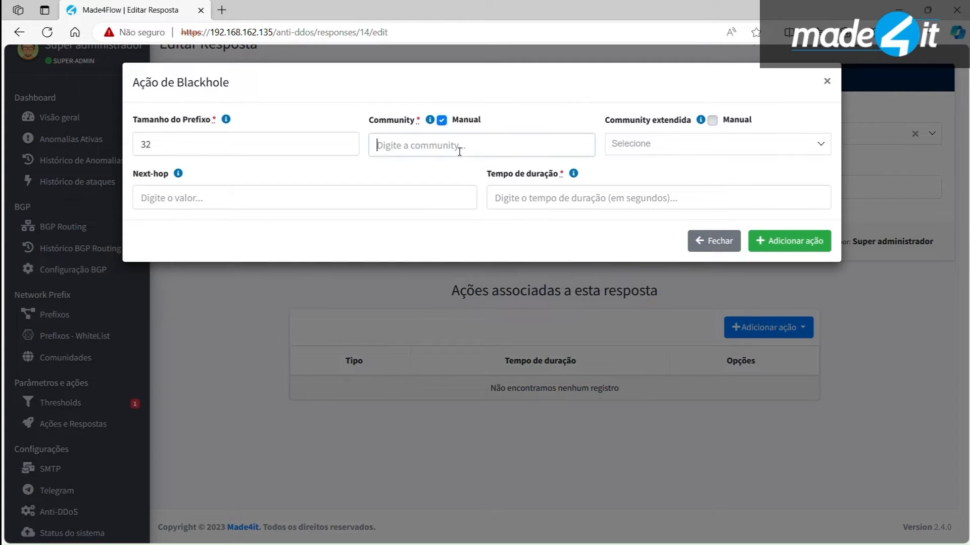
double_click(440, 123)
click(439, 122)
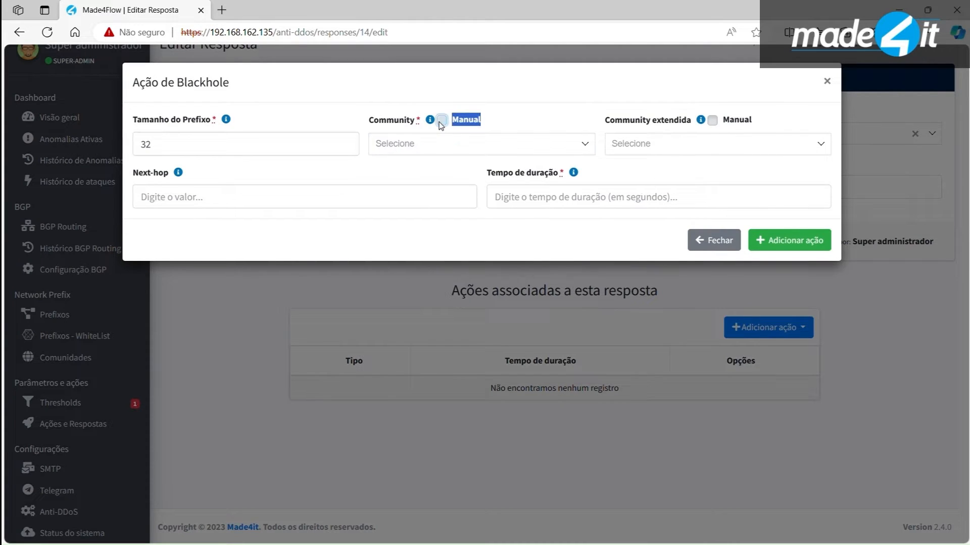
click(441, 121)
click(444, 122)
click(447, 145)
click(389, 170)
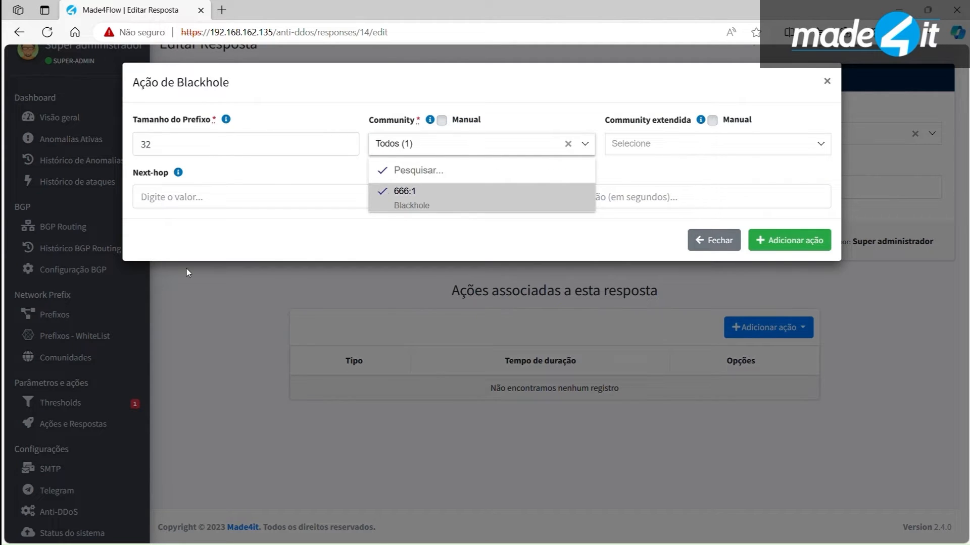
click(588, 272)
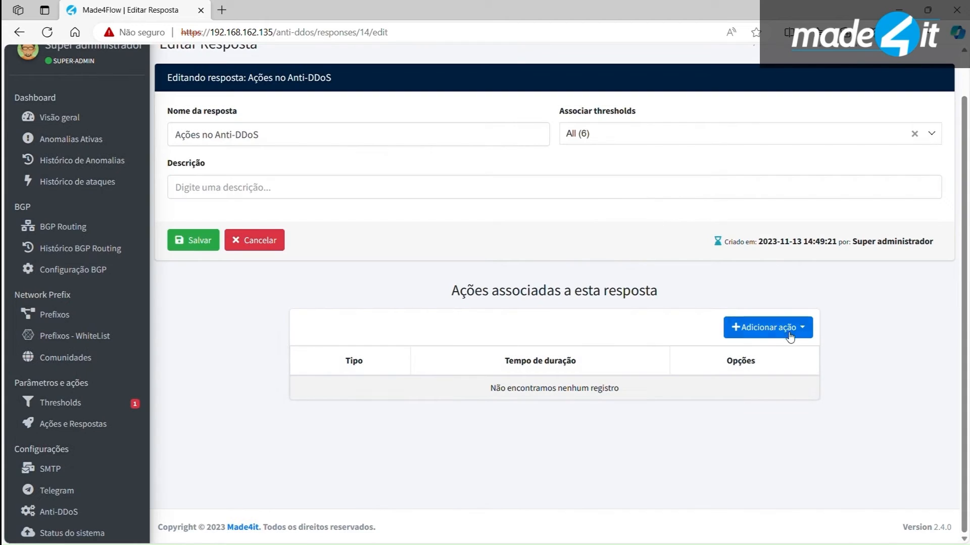
Start a new blackhole action for the response and assign it the community 666:1.
click(771, 333)
click(766, 406)
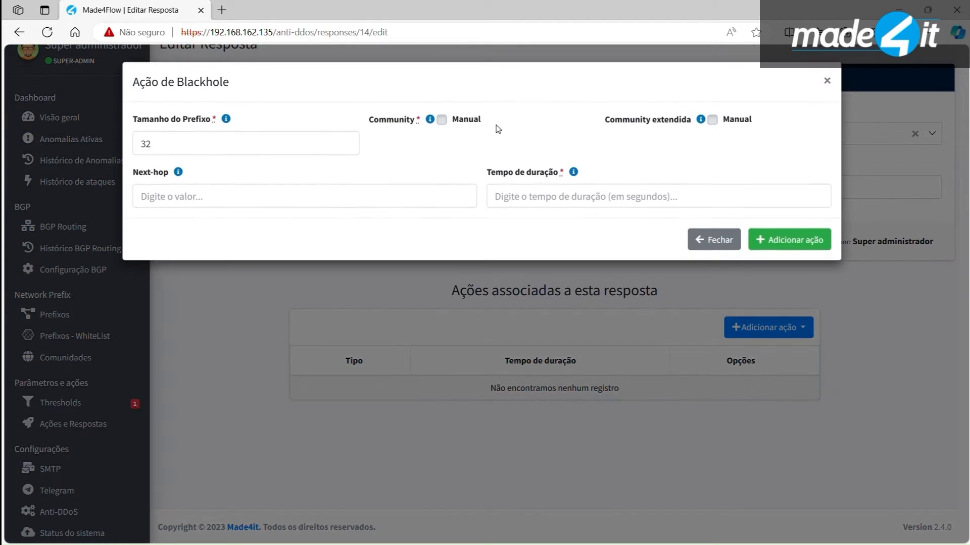
click(440, 144)
click(417, 192)
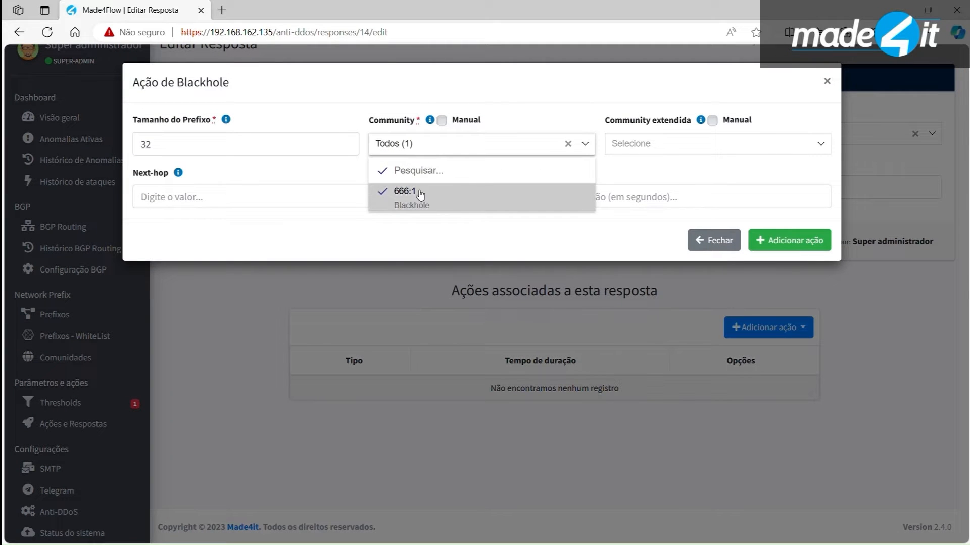
click(612, 110)
Set the blackhole action's next-hop to 192.168.66.66 and its duration to 300 seconds.
drag(175, 173, 132, 173)
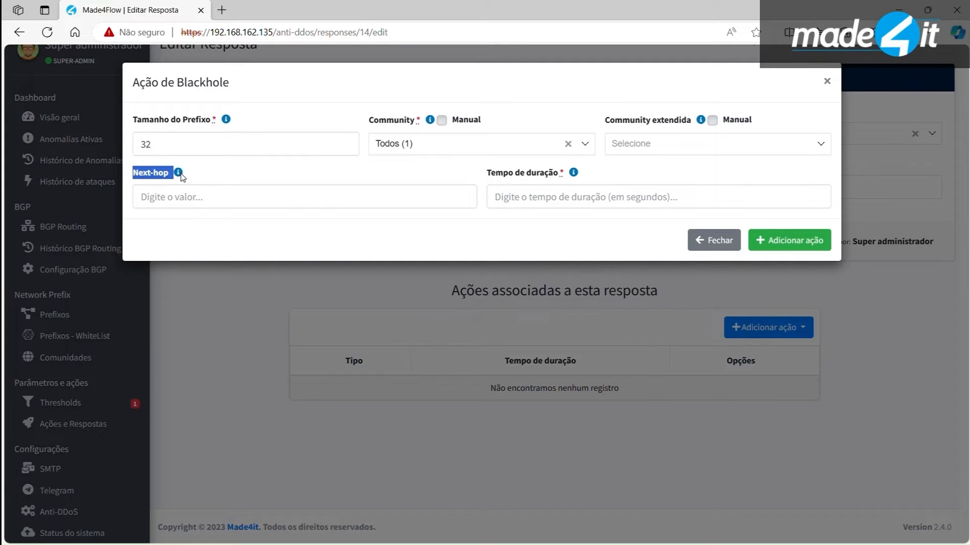
click(146, 199)
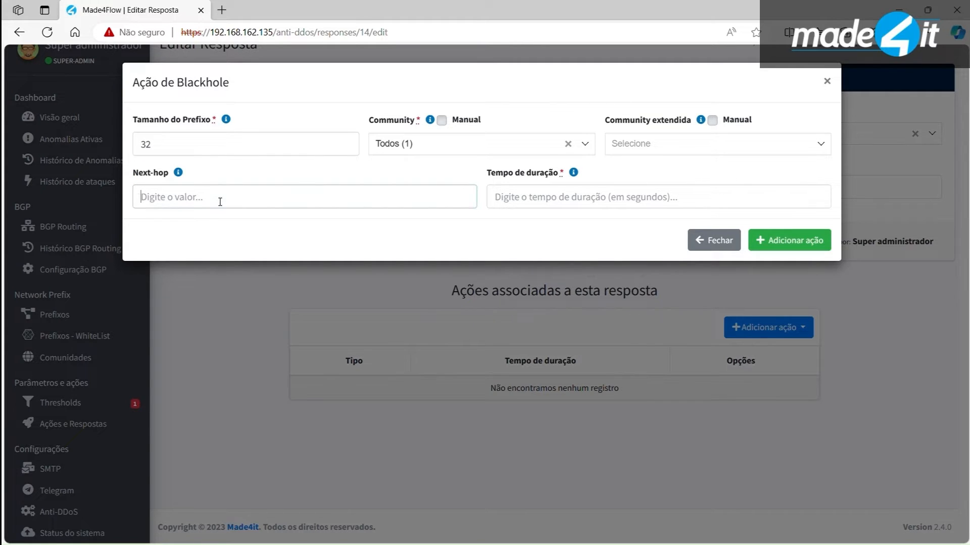
text(192.168.66.66)
click(544, 199)
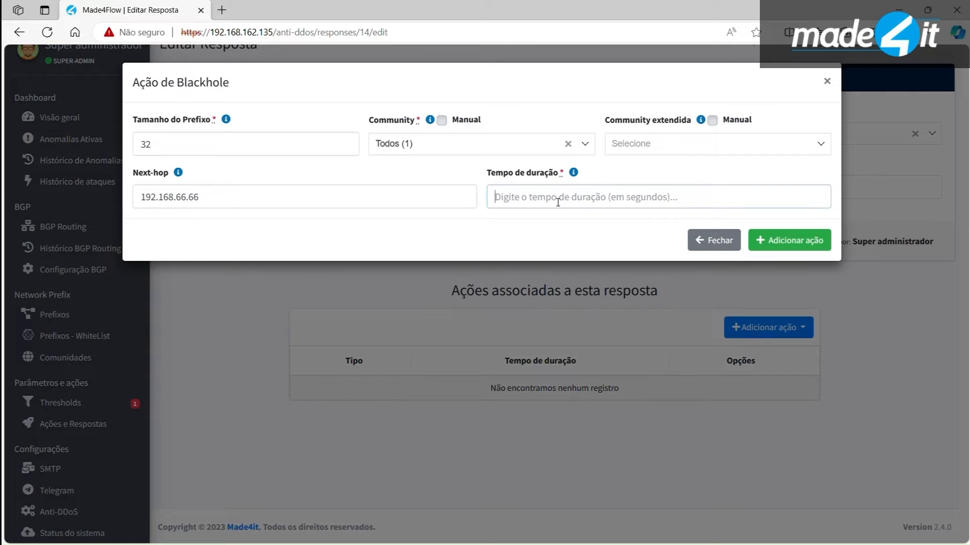
text(300)
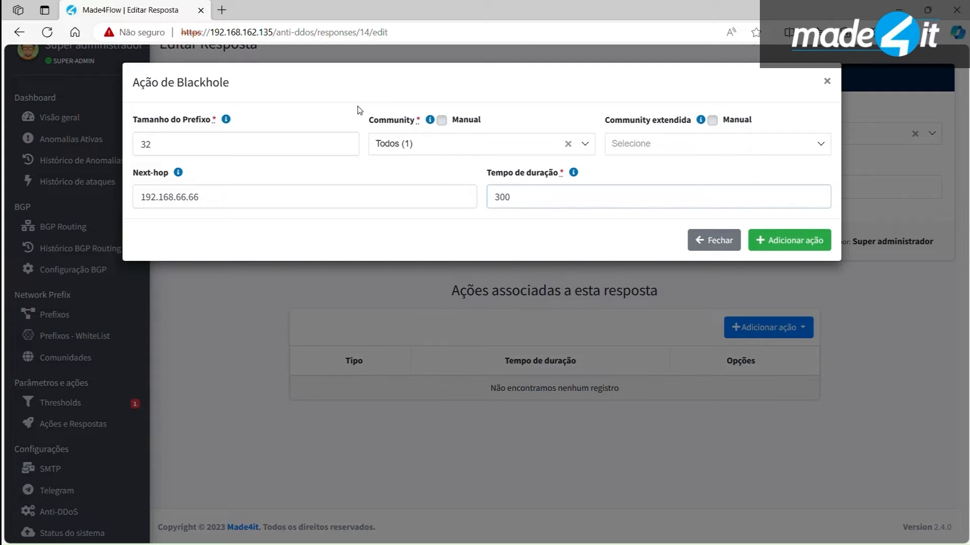
Review the prefix size, community, next-hop and duration of the blackhole action, and close the form without adding it.
click(198, 146)
key(ctrl+a)
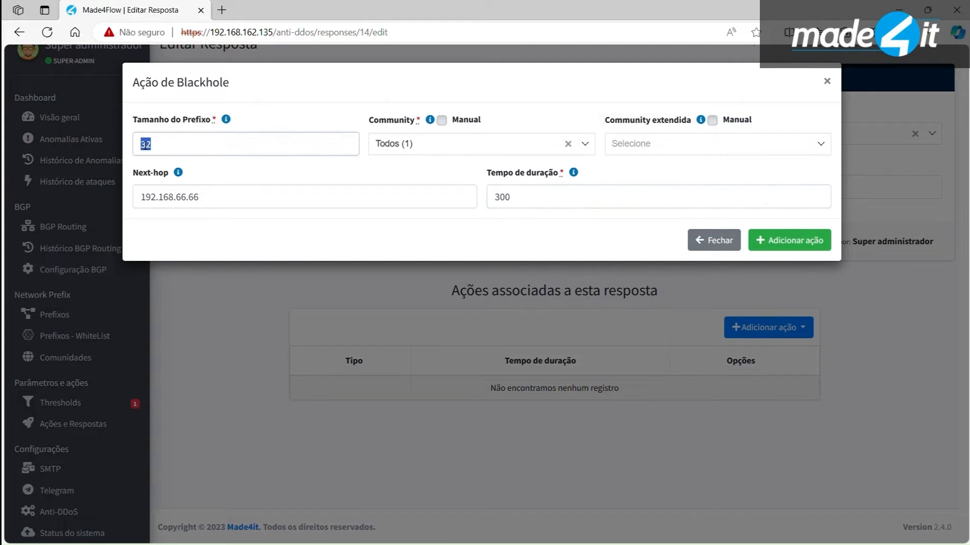
click(507, 146)
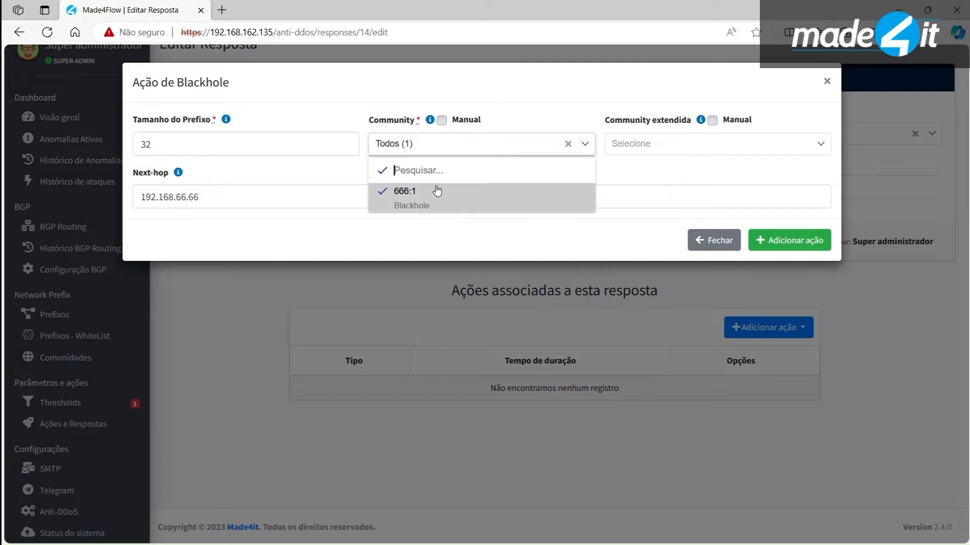
click(320, 95)
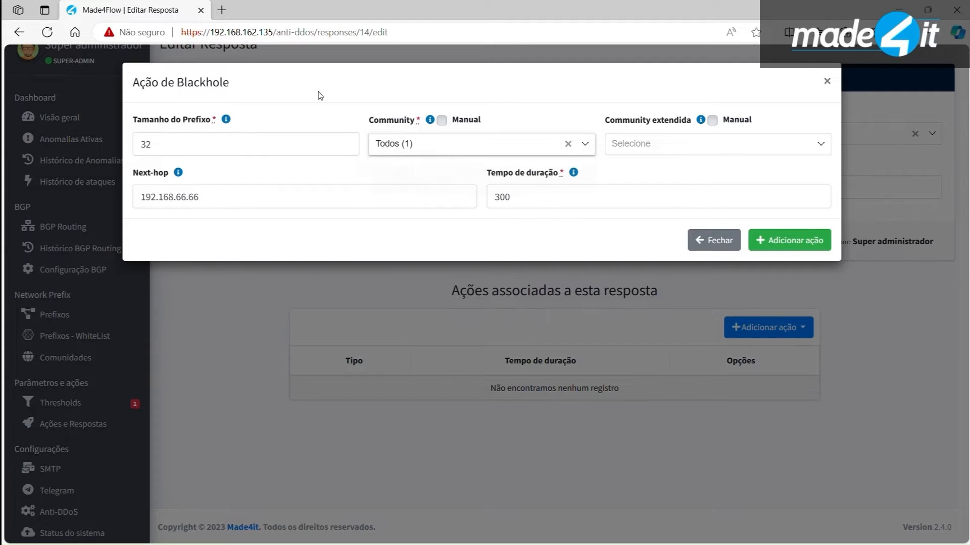
drag(212, 197, 139, 196)
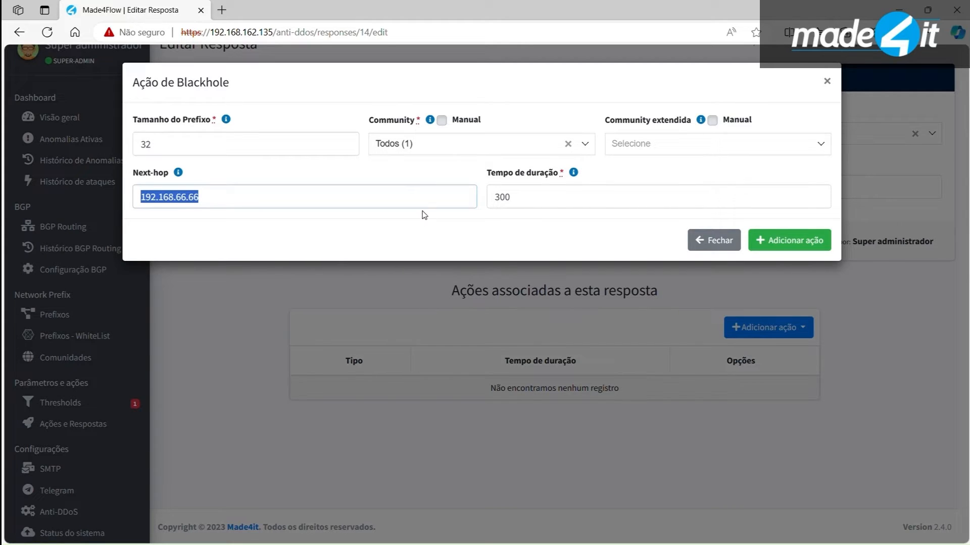
drag(541, 202, 486, 202)
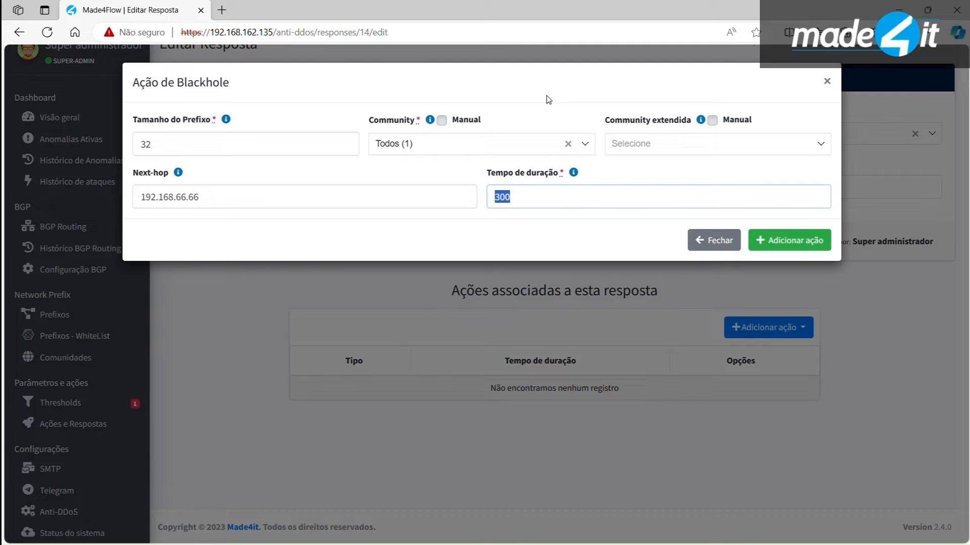
click(494, 145)
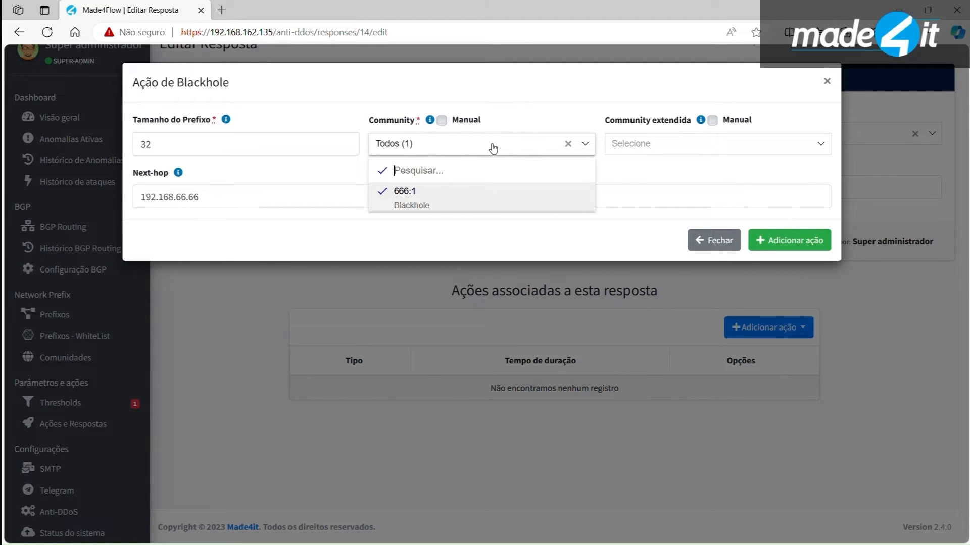
click(522, 78)
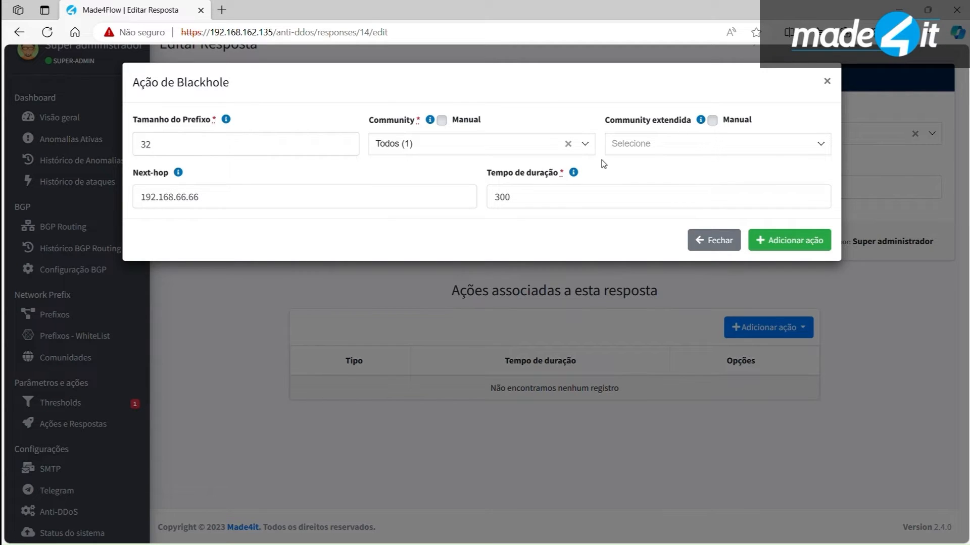
click(477, 157)
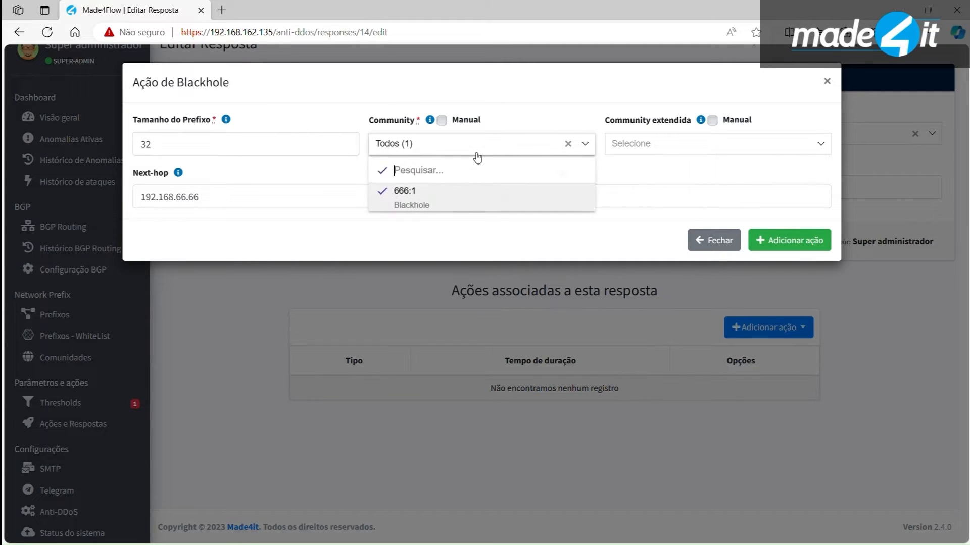
click(827, 82)
Try a prefix size of 24 in the mitigation action form and close it without adding the action.
click(777, 328)
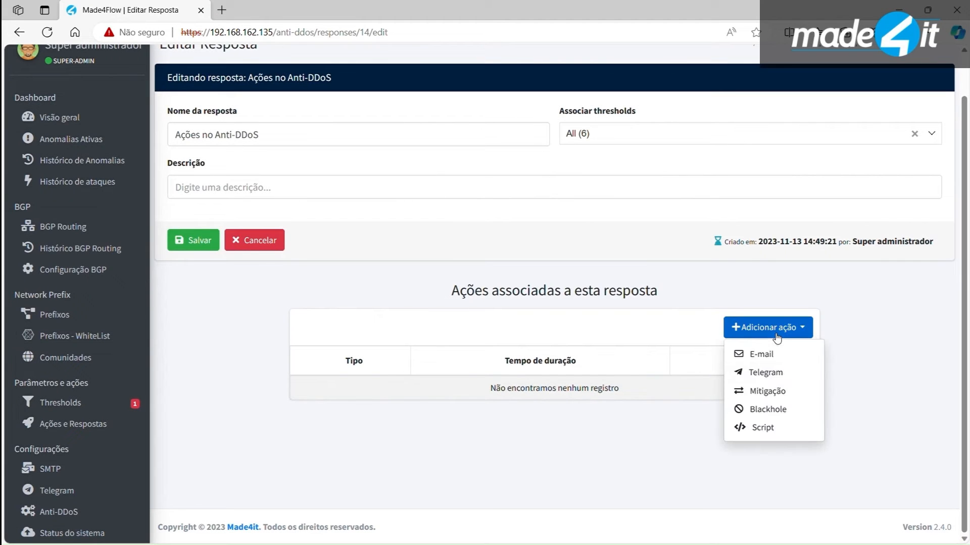
click(774, 389)
click(222, 155)
double_click(222, 154)
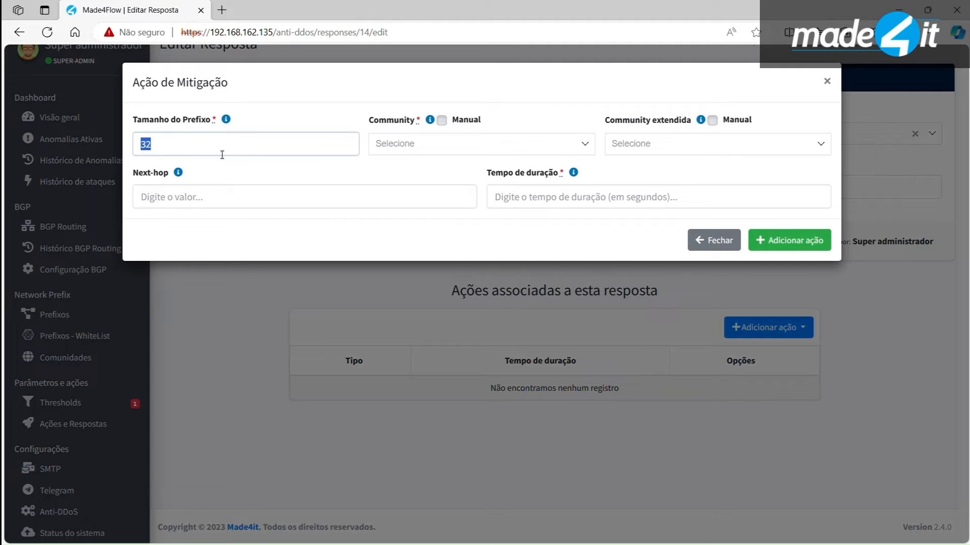
text(24)
click(828, 82)
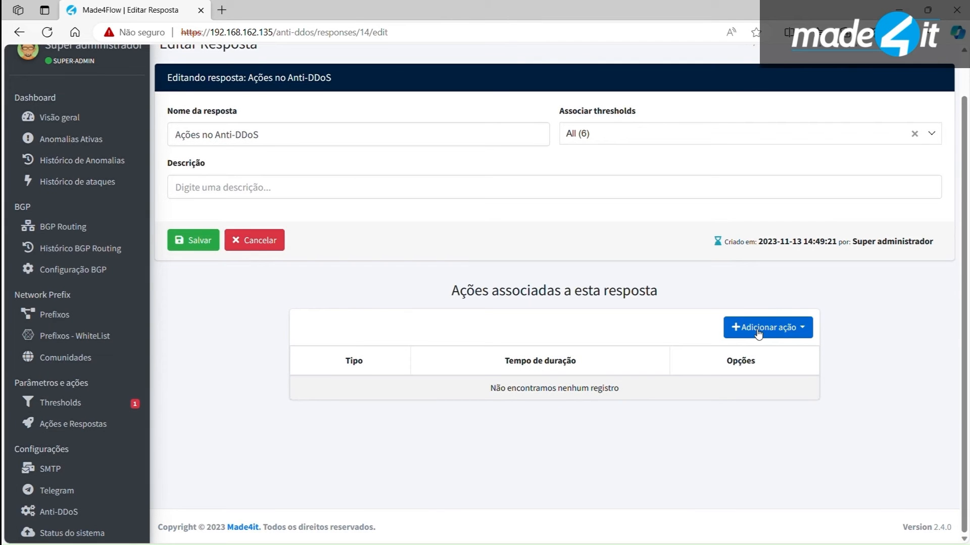
Review the command examples for a custom script action, highlighting Exemplo 1, and close the form without adding the action.
click(758, 332)
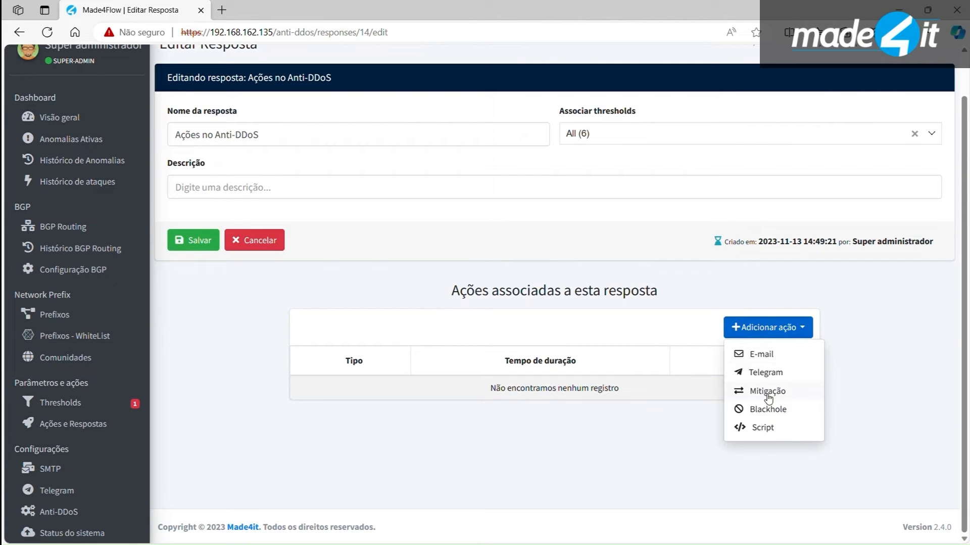
click(771, 427)
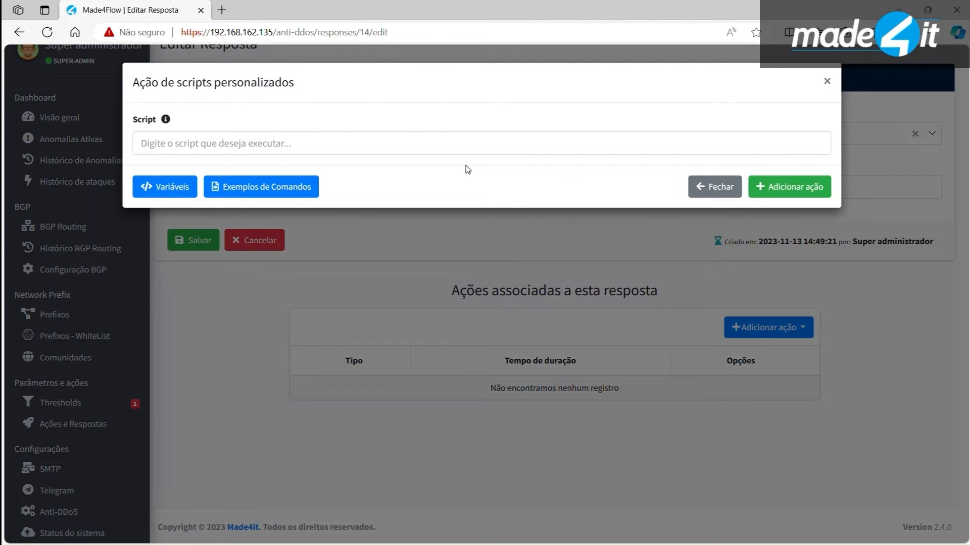
click(258, 184)
drag(305, 200, 117, 207)
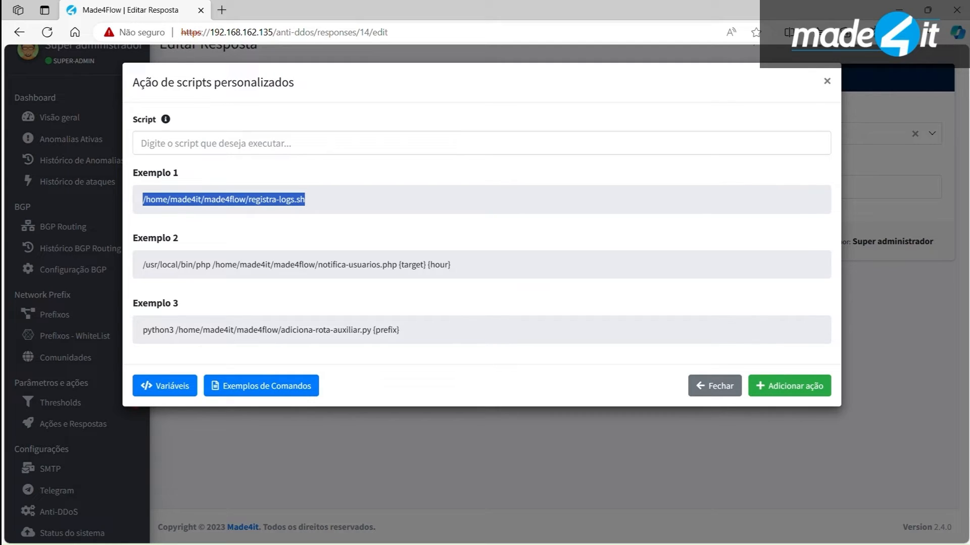
click(826, 83)
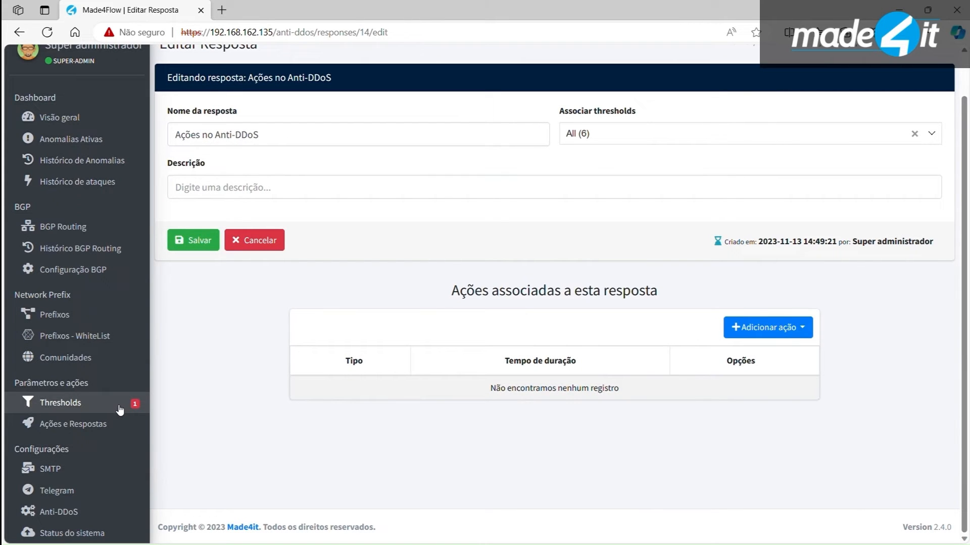
Open the Visão geral dashboard and examine the active and in-period counts of detected anomalies.
click(87, 120)
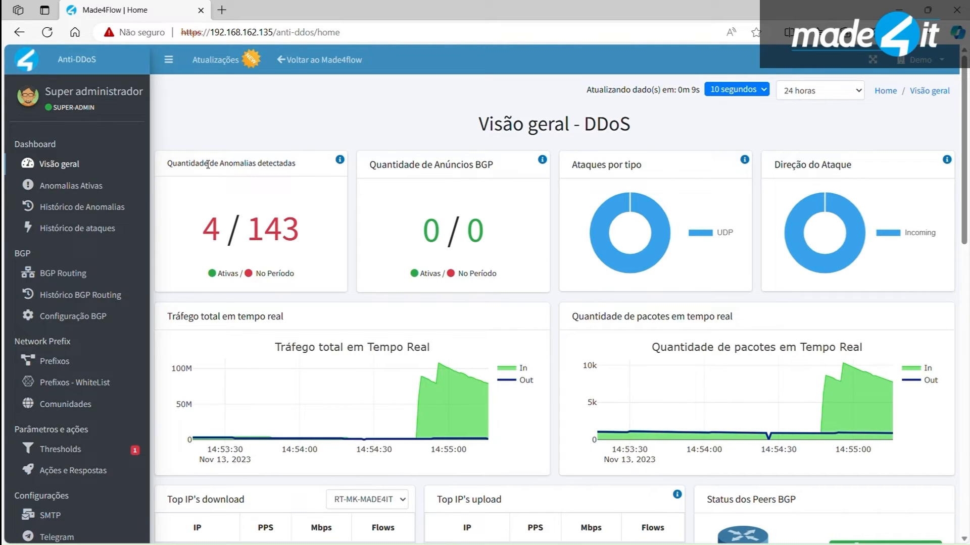
click(172, 70)
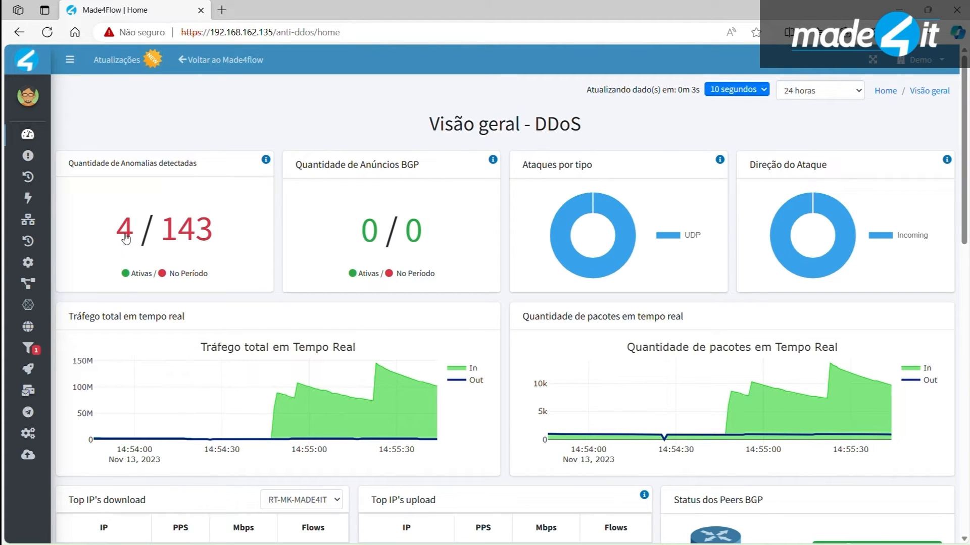
drag(125, 277, 154, 281)
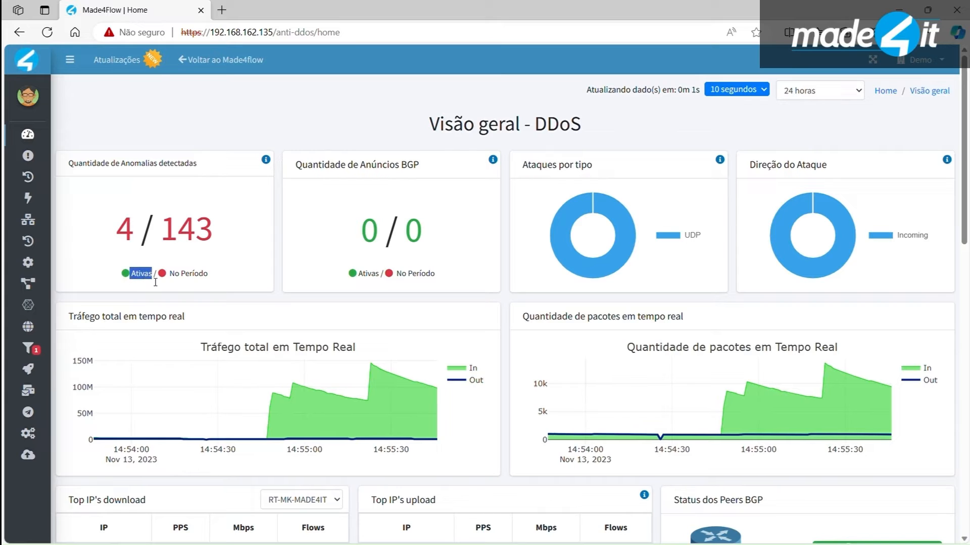
click(289, 302)
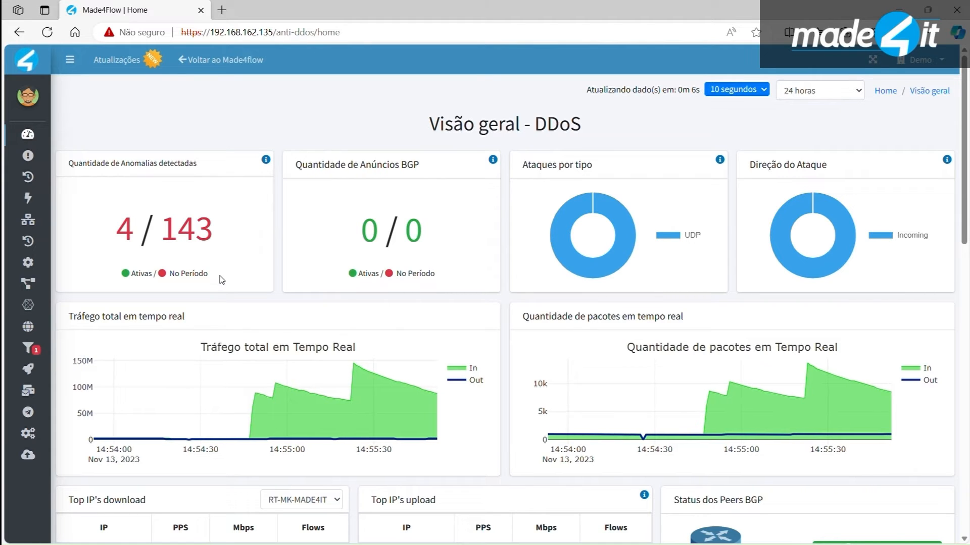
drag(220, 279, 167, 277)
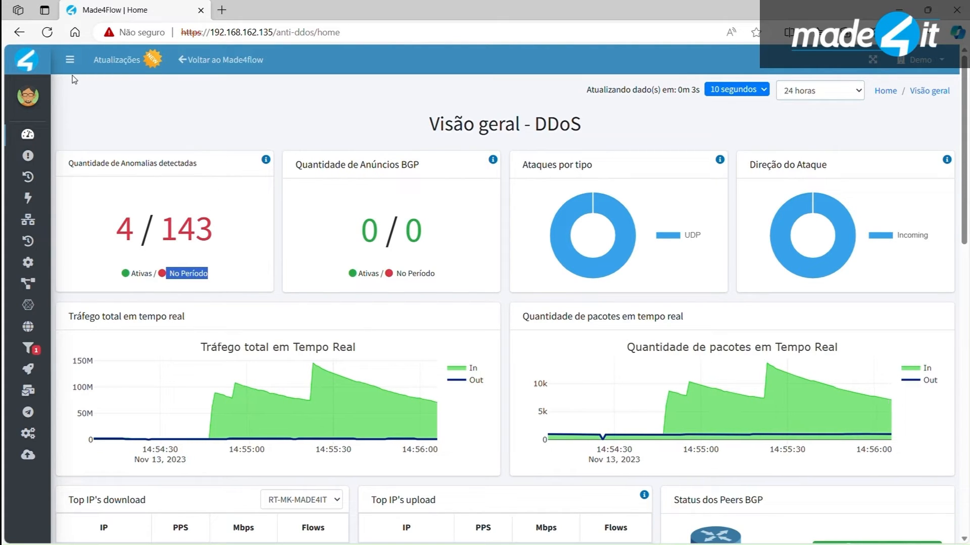
Go to Anomalias Ativas and view the details of anomaly 518.
click(70, 59)
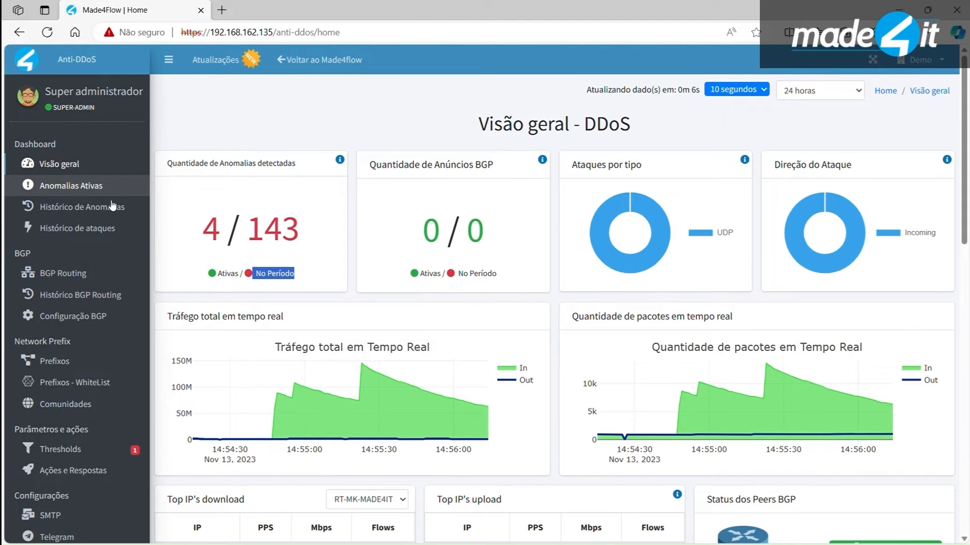
click(91, 186)
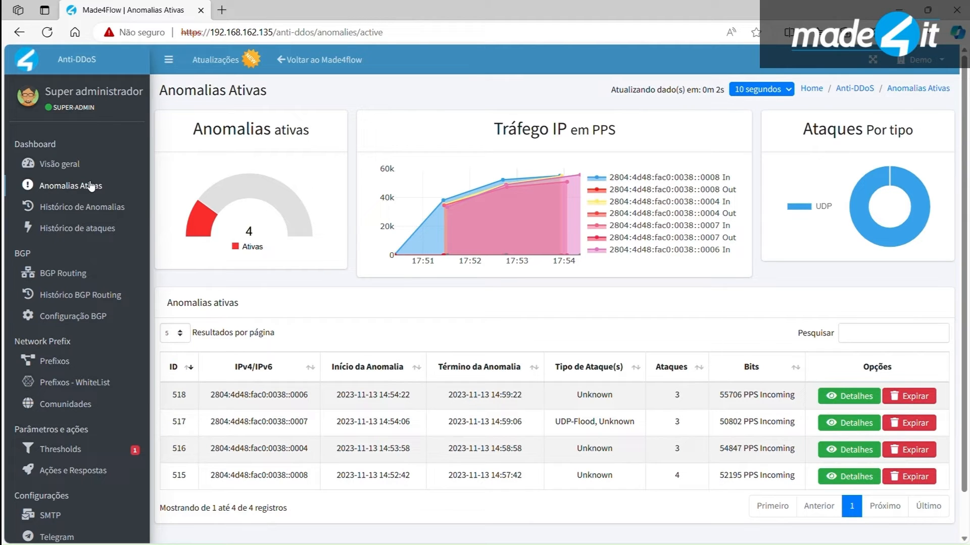
drag(679, 401, 668, 375)
click(840, 396)
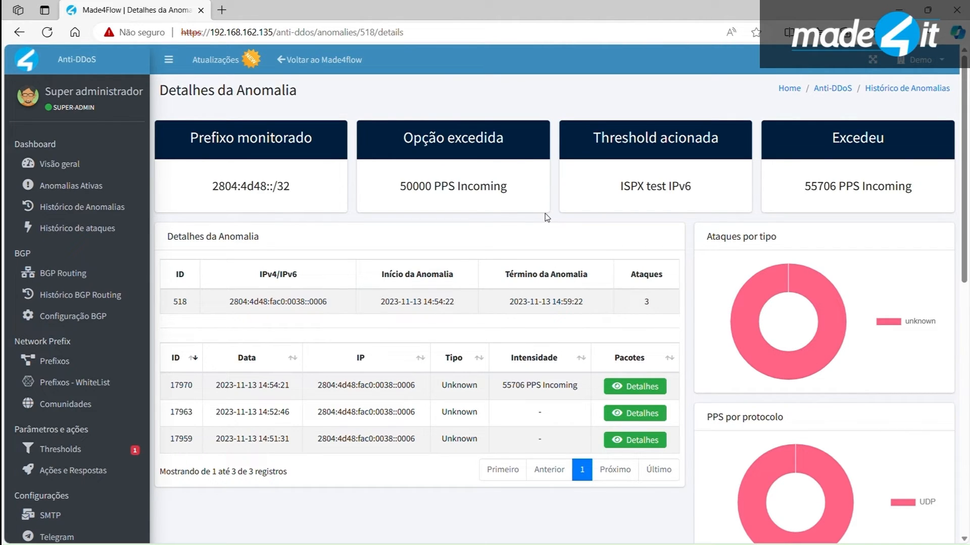
Review the monitored prefix, the triggered threshold, the exceeded option and the exceeded value of anomaly 518.
drag(305, 191, 197, 190)
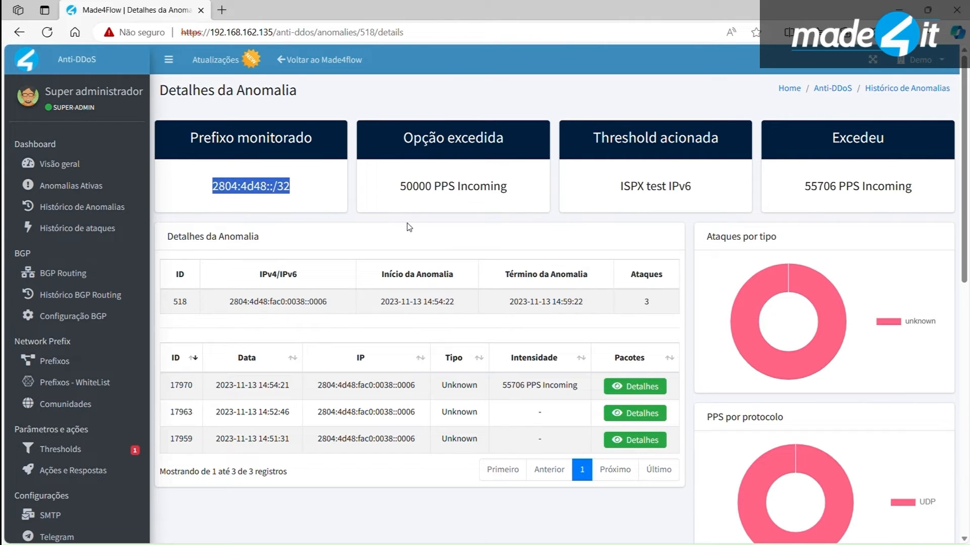
drag(407, 222, 407, 223)
click(665, 231)
drag(700, 185, 602, 189)
scroll(561, 215, down, 1)
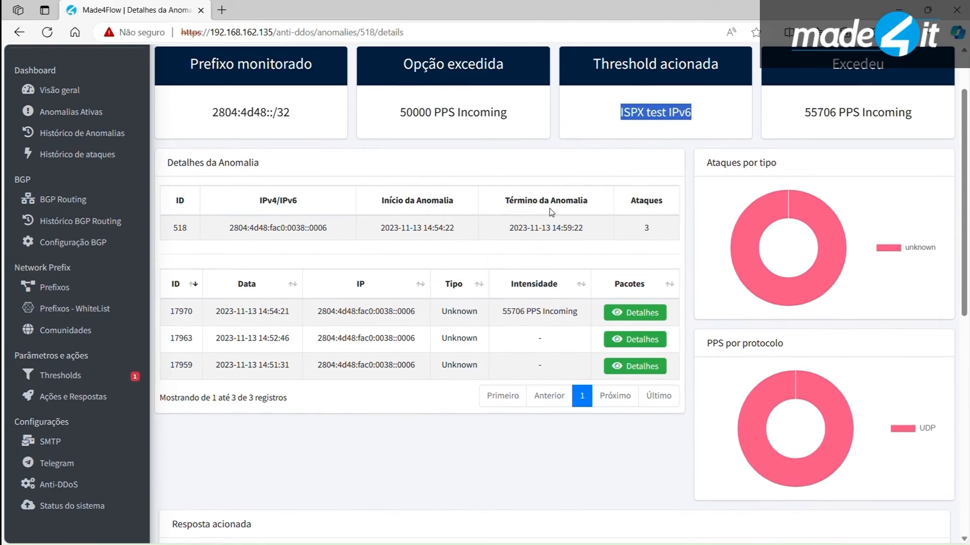
drag(394, 112, 514, 119)
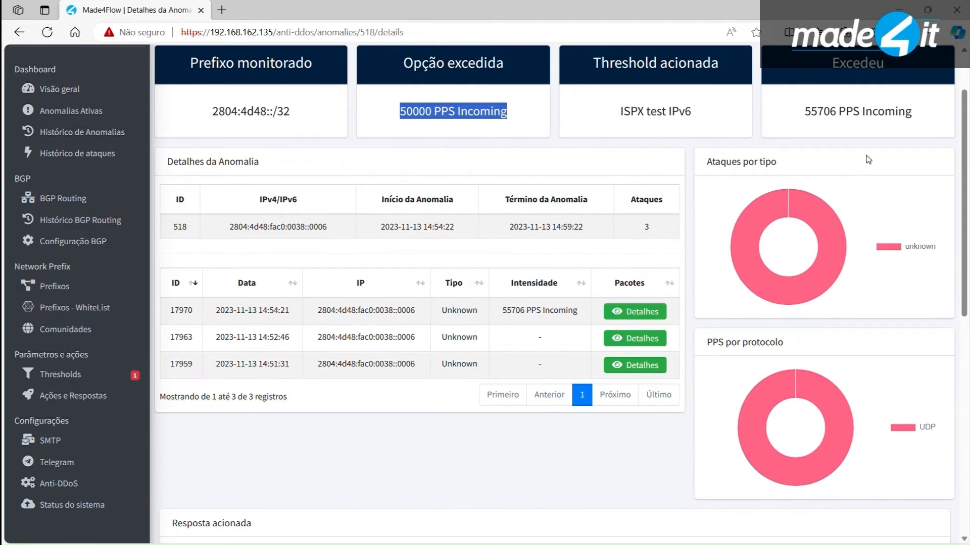
triple_click(847, 121)
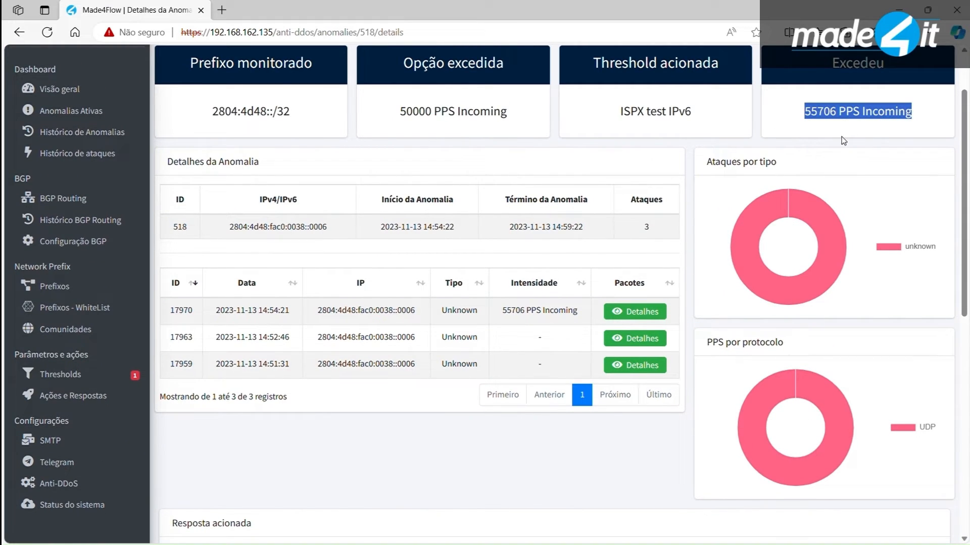
drag(917, 117, 806, 124)
click(859, 154)
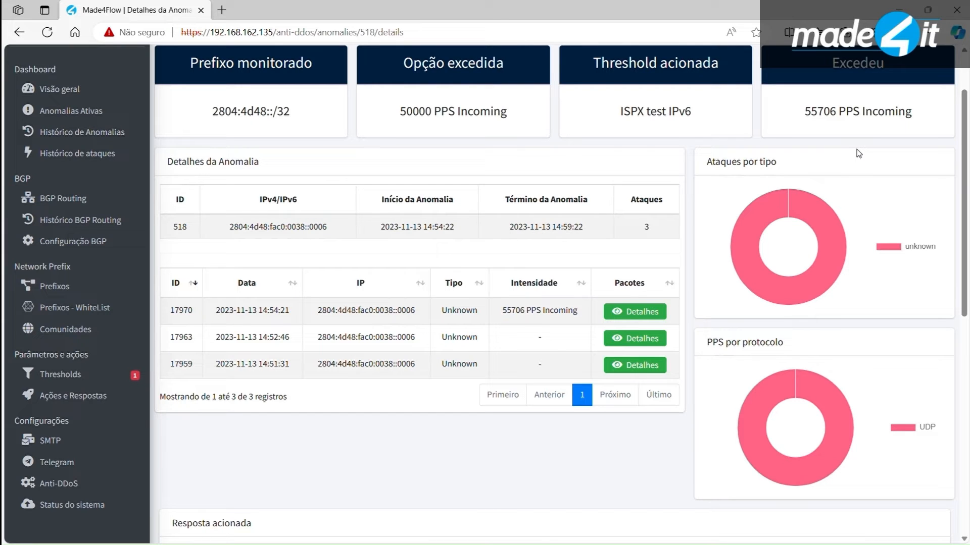
Examine the attack count of anomaly 518 and the individual attacks listed under it.
scroll(859, 153, down, 2)
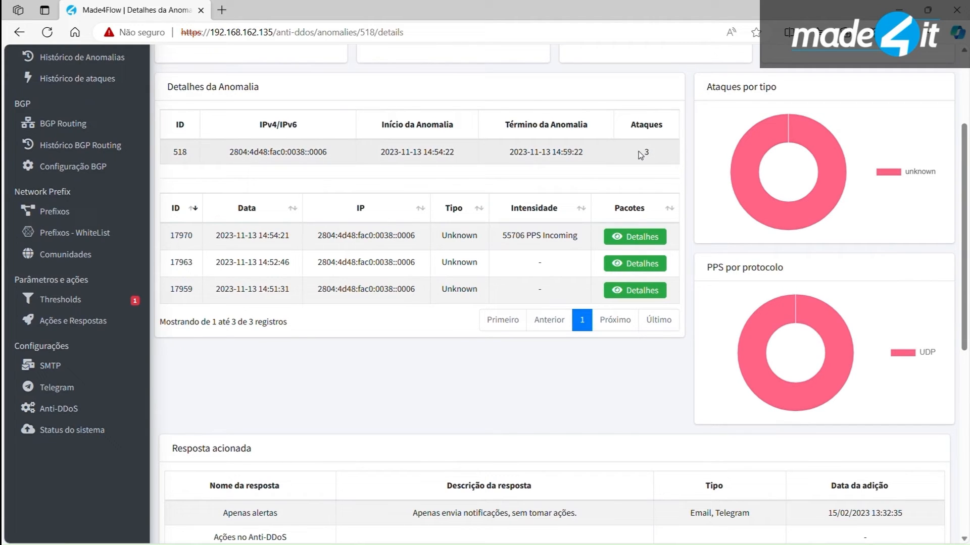
drag(640, 155, 693, 162)
drag(631, 125, 670, 183)
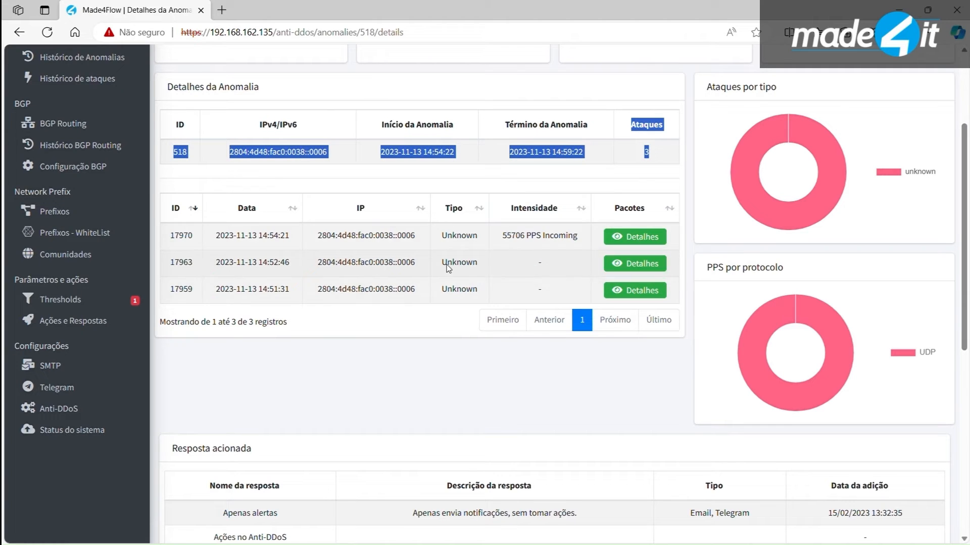
click(371, 327)
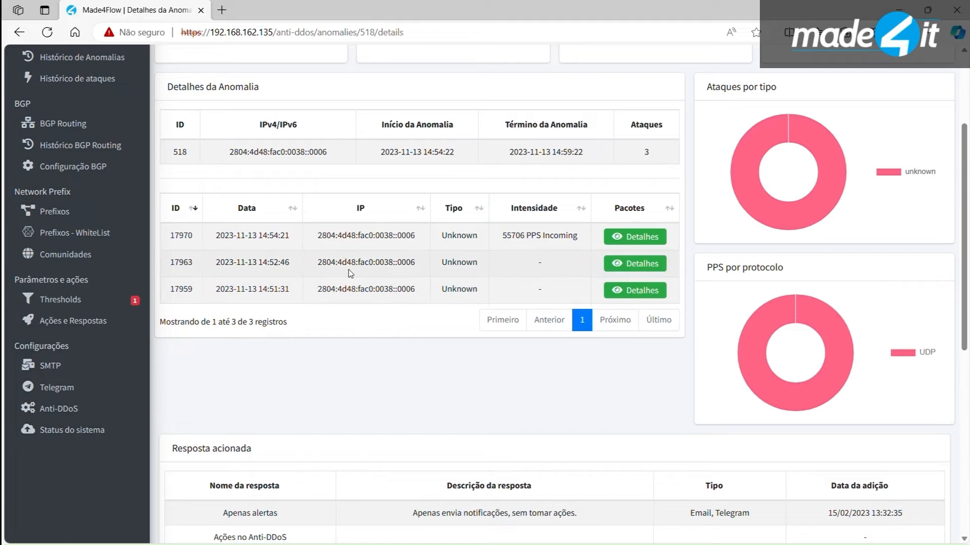
double_click(285, 236)
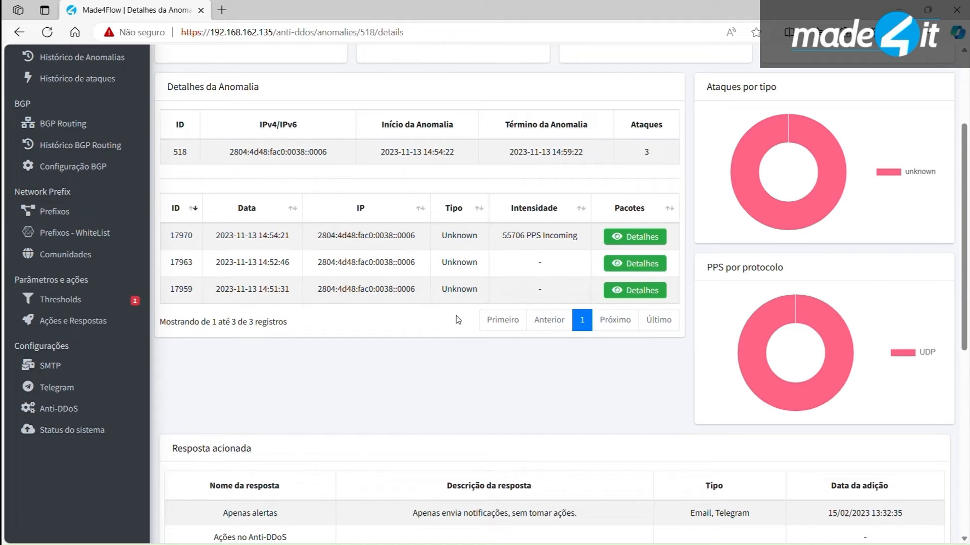
Inspect the captured packets of attack 17970, including source addresses in the traffic dump, and close the capture.
click(643, 238)
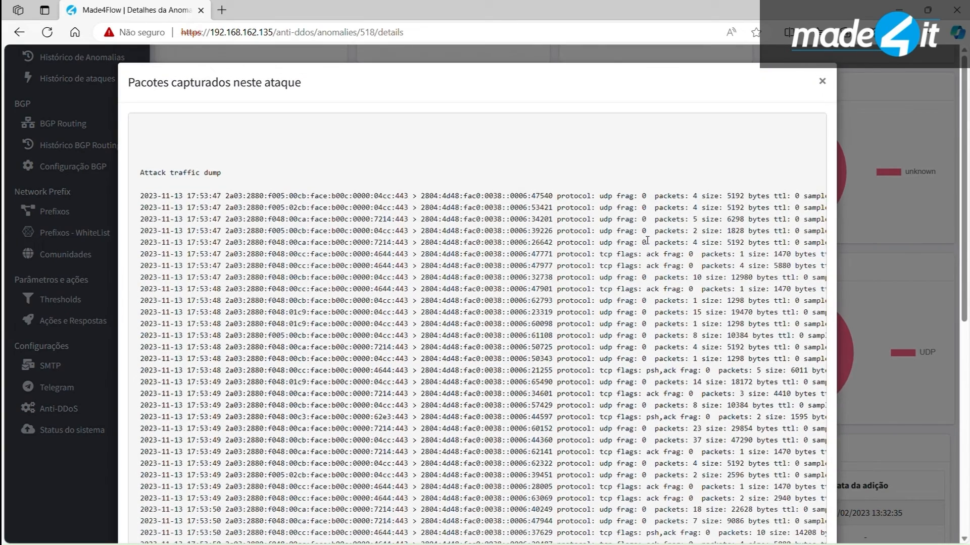
drag(230, 197, 345, 197)
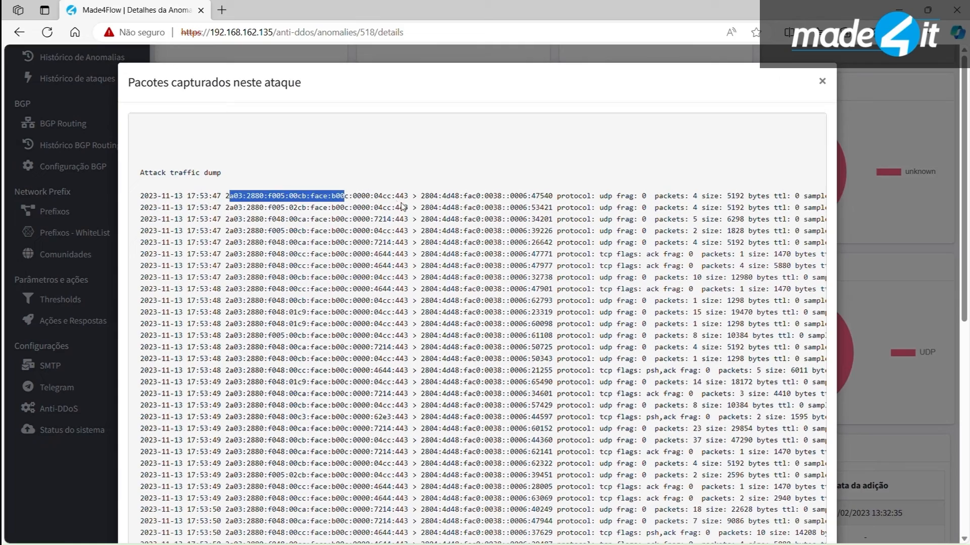
scroll(571, 269, down, 3)
drag(293, 163, 319, 163)
drag(348, 163, 387, 164)
click(459, 169)
scroll(519, 307, down, 3)
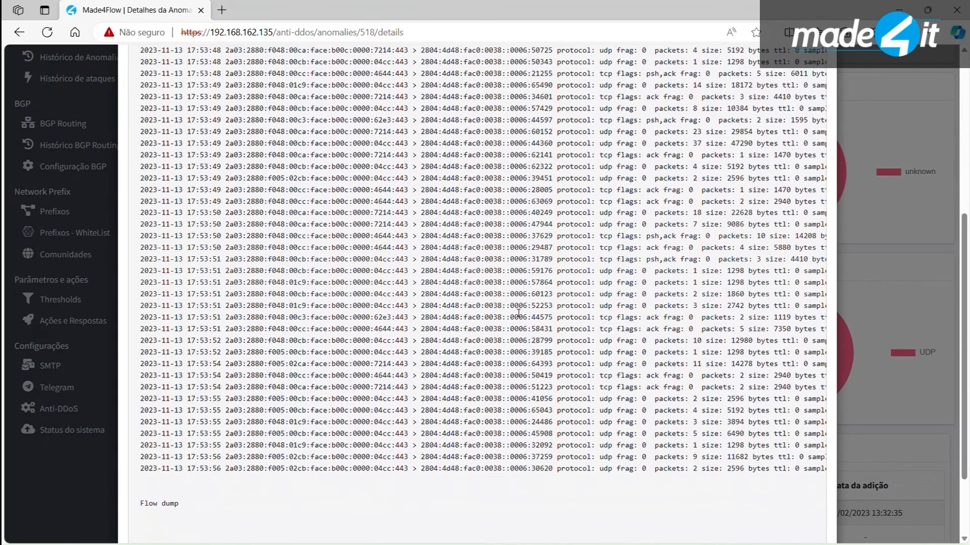
scroll(492, 344, up, 6)
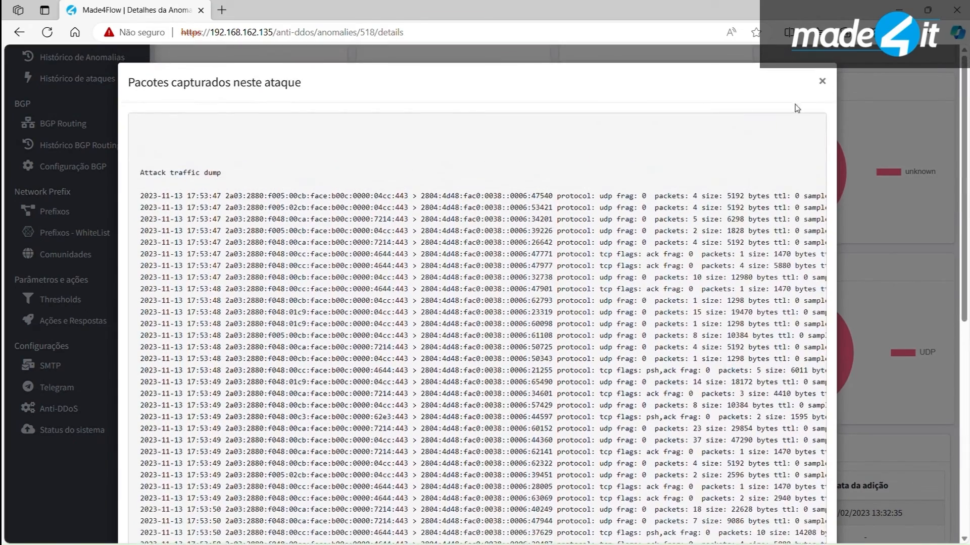
click(822, 81)
Review the attack charts, triggered responses, severity, attack direction and actions taken for anomaly 518.
scroll(859, 202, up, 2)
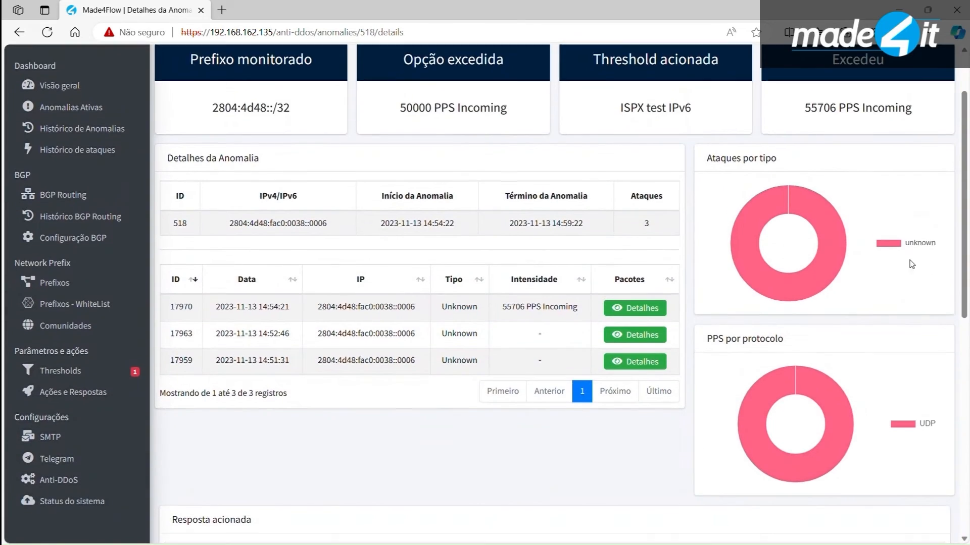
scroll(892, 254, down, 3)
scroll(892, 254, down, 6)
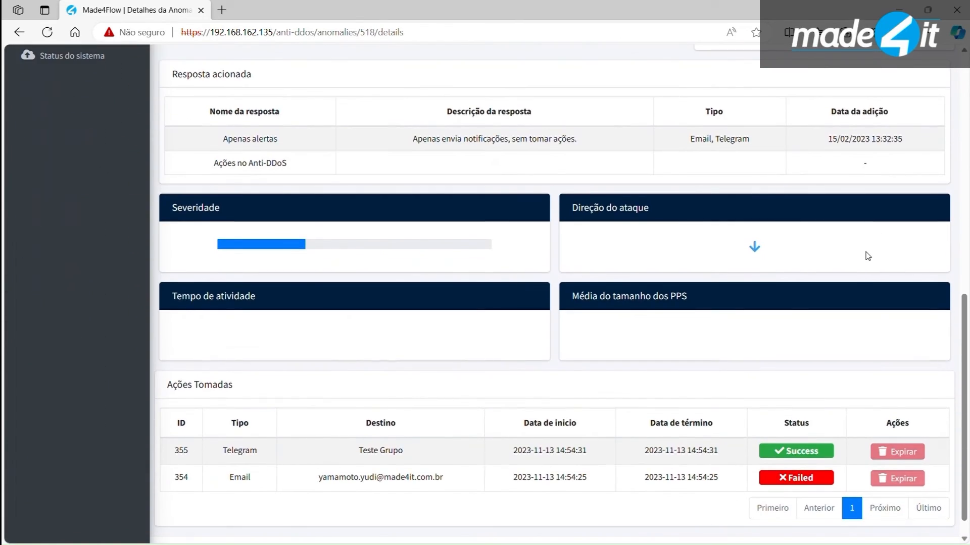
scroll(867, 256, down, 1)
scroll(758, 253, up, 2)
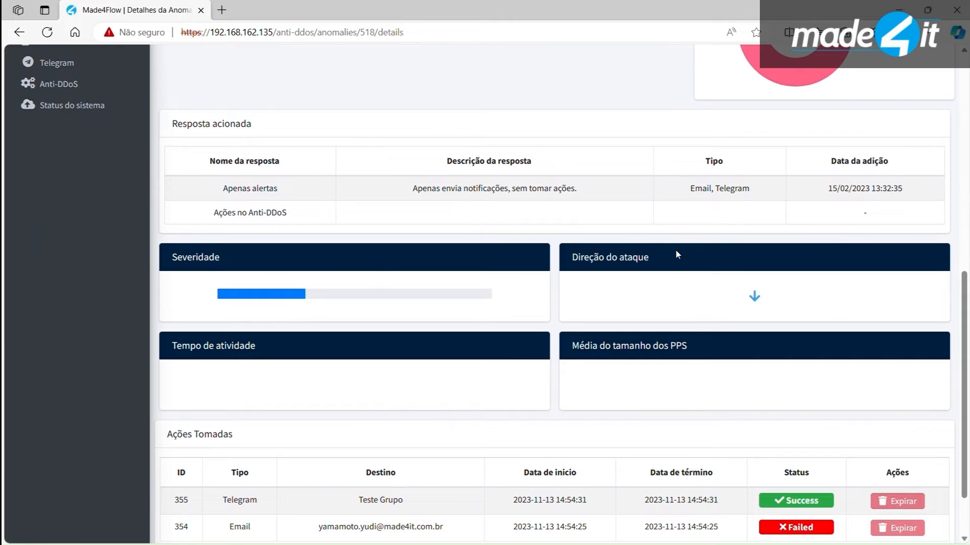
scroll(377, 273, down, 2)
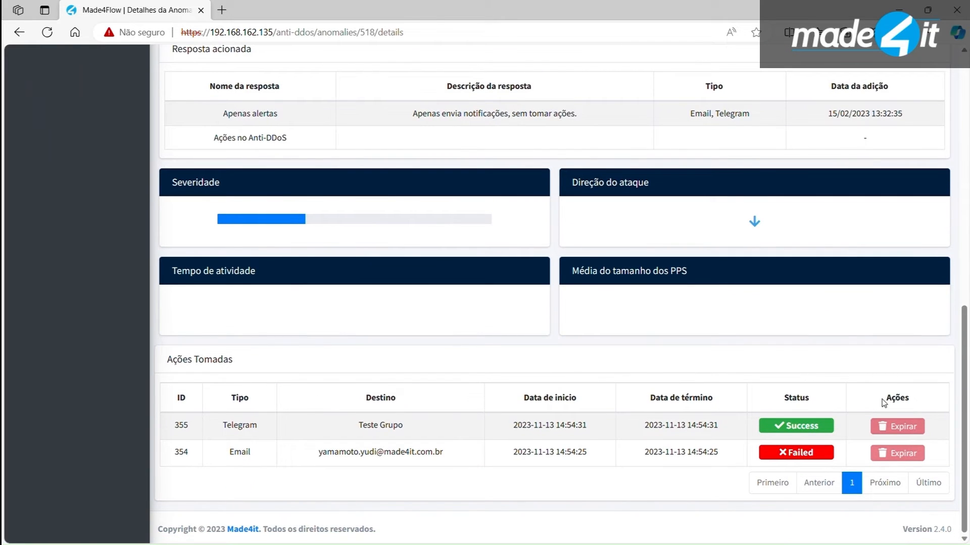
scroll(454, 368, up, 10)
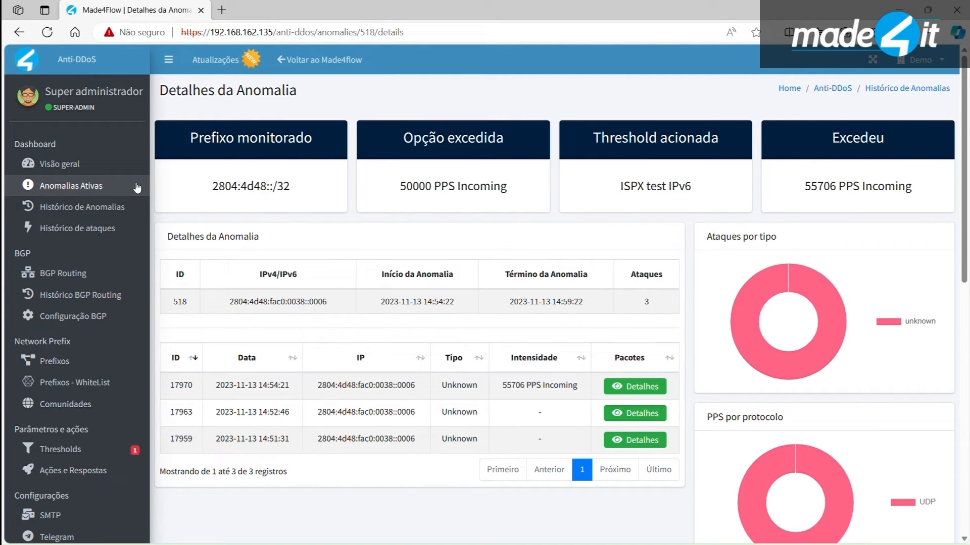
Look through Histórico de Anomalias and view the details of anomaly 520.
click(101, 213)
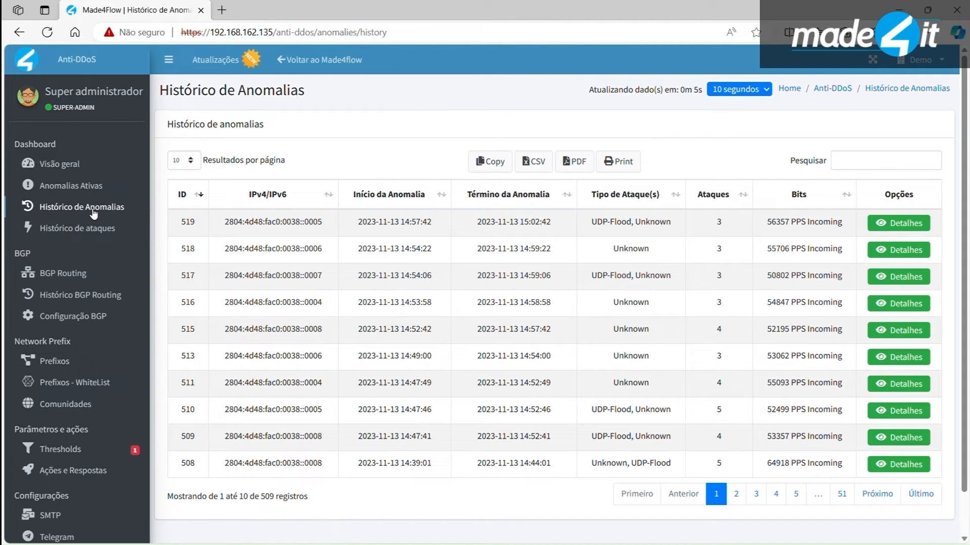
scroll(574, 253, down, 2)
scroll(575, 254, up, 2)
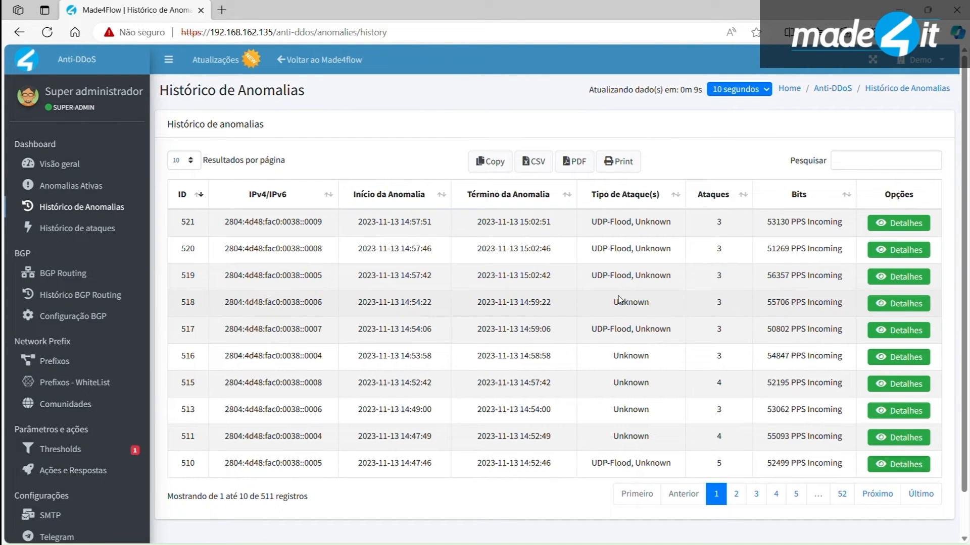
scroll(696, 236, down, 1)
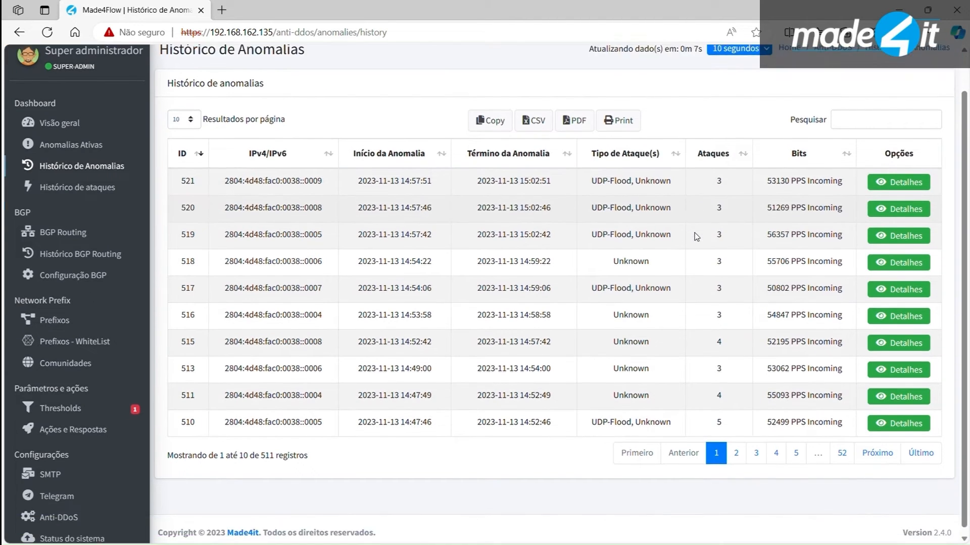
scroll(696, 236, down, 1)
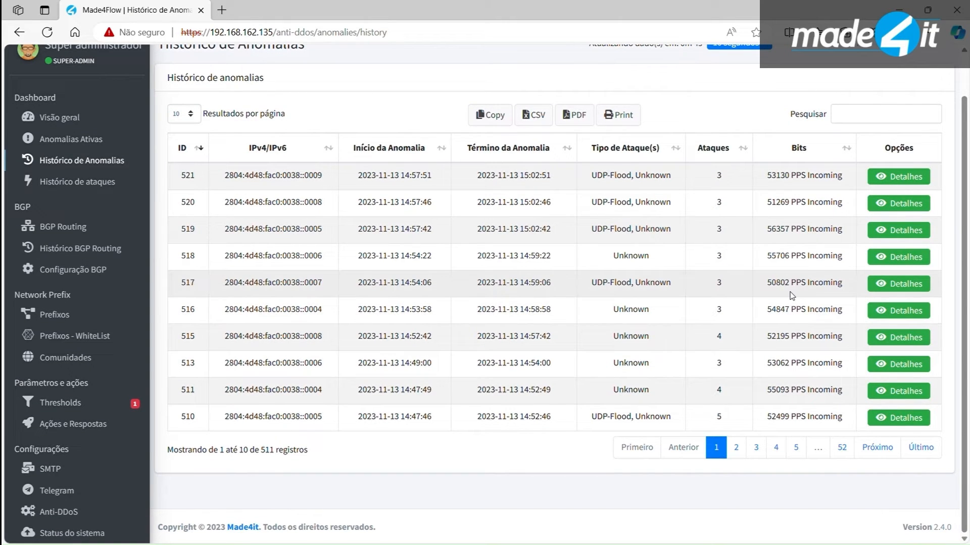
click(894, 206)
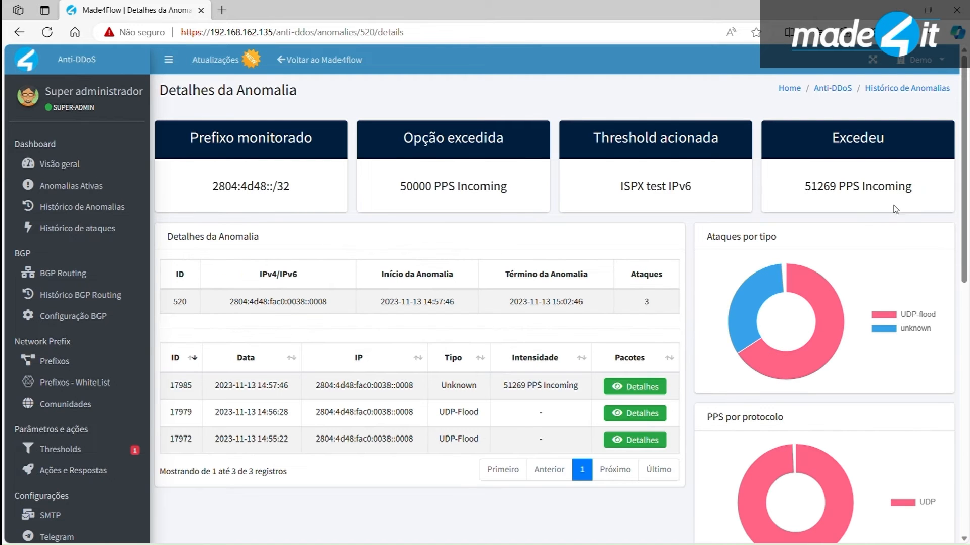
Review the triggered response, severity and attack direction of anomaly 520, and return to Histórico de Anomalias.
scroll(872, 224, down, 10)
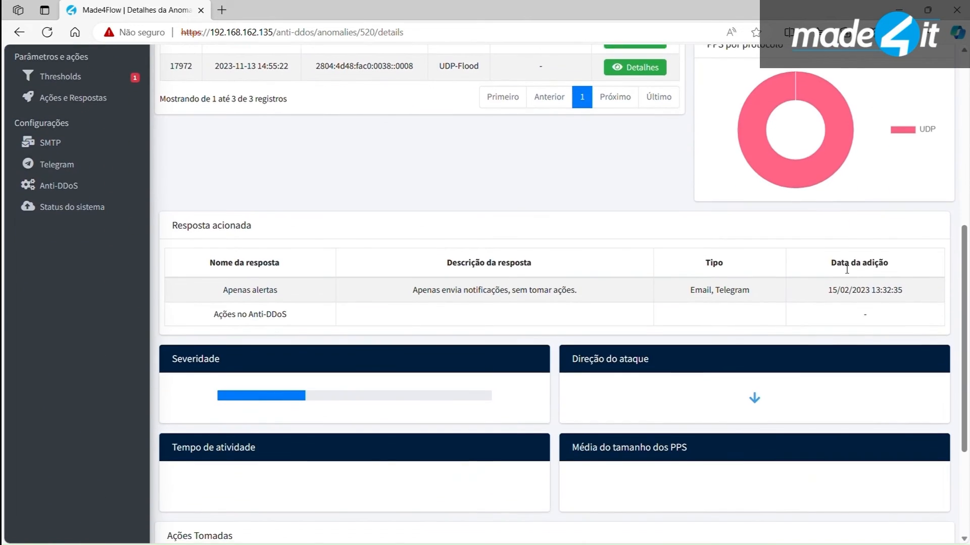
scroll(833, 285, up, 10)
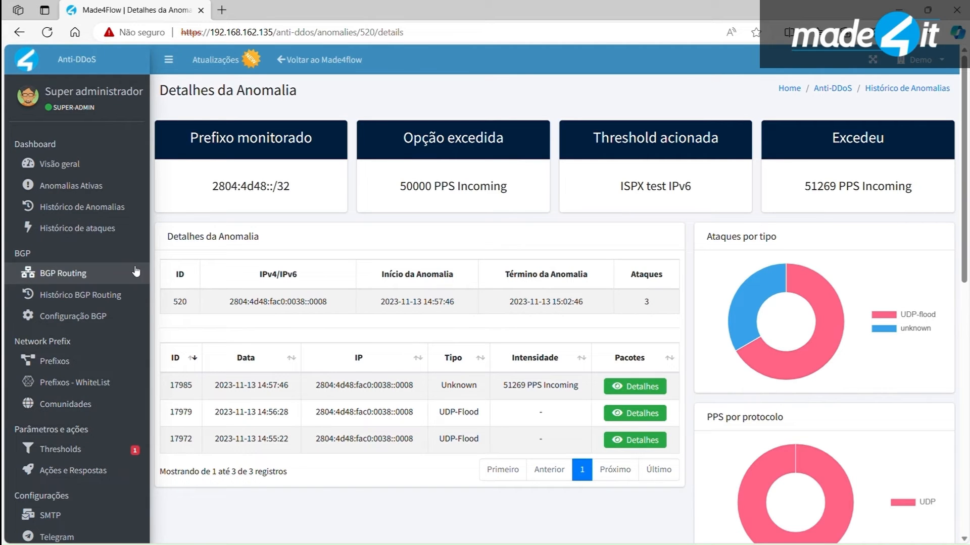
click(115, 211)
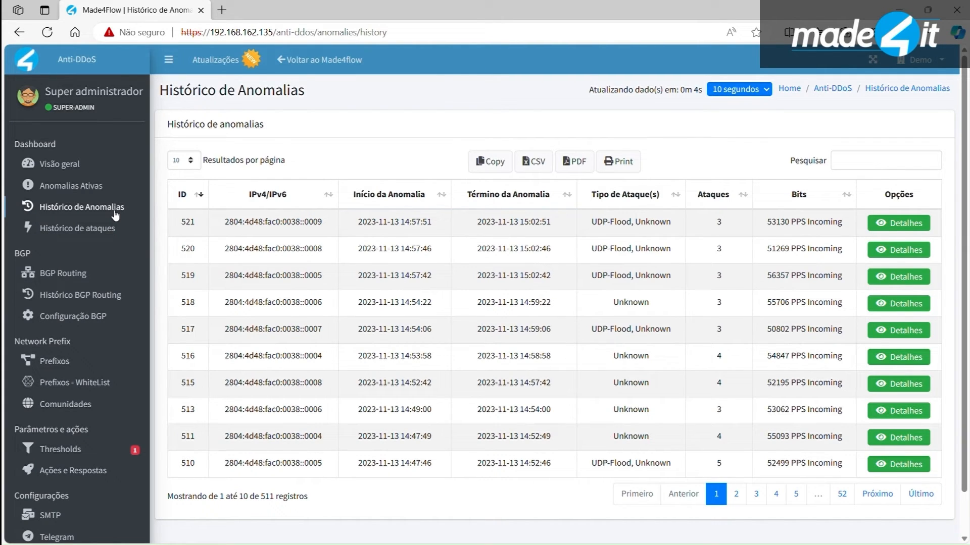
Compare Histórico de Anomalias with Histórico de ataques, and filter the attack history to Ataques amortecidos.
click(111, 238)
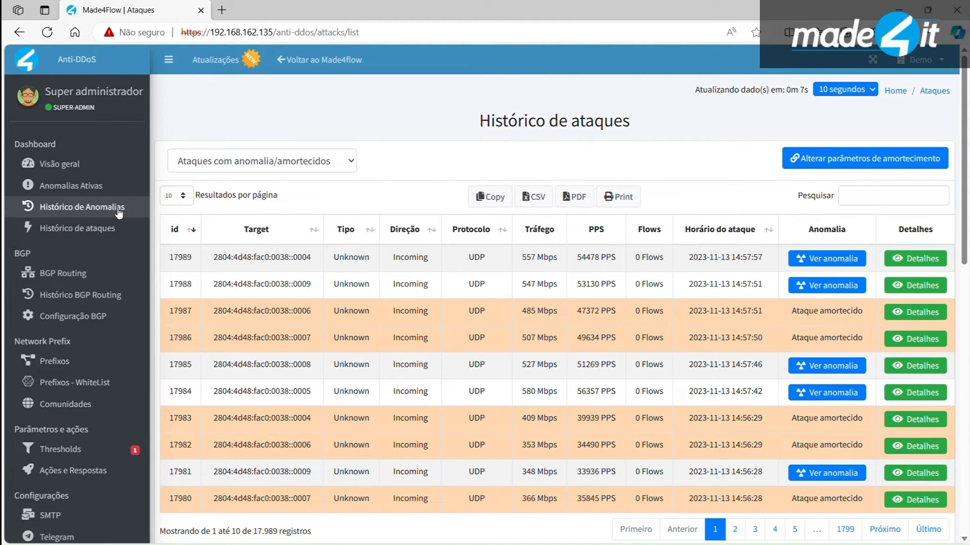
click(116, 211)
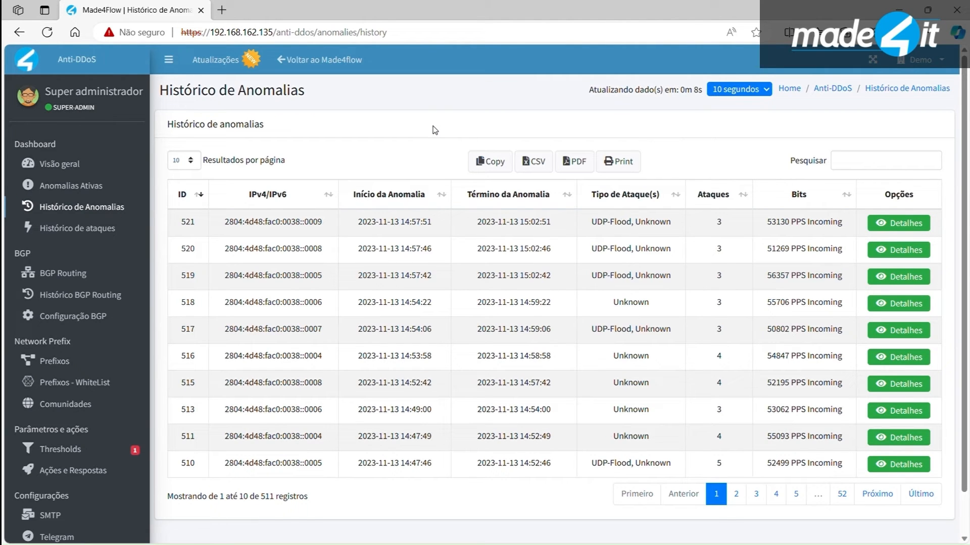
click(101, 228)
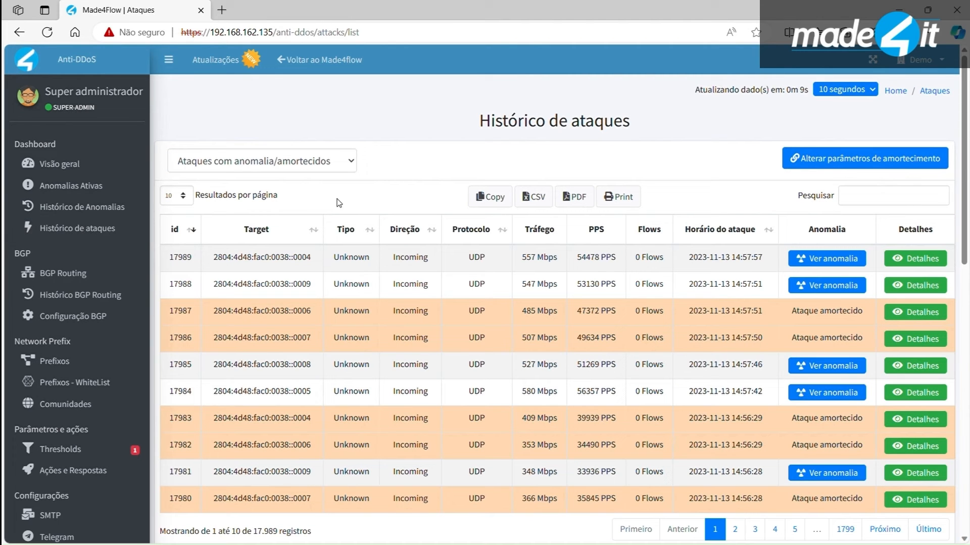
click(279, 170)
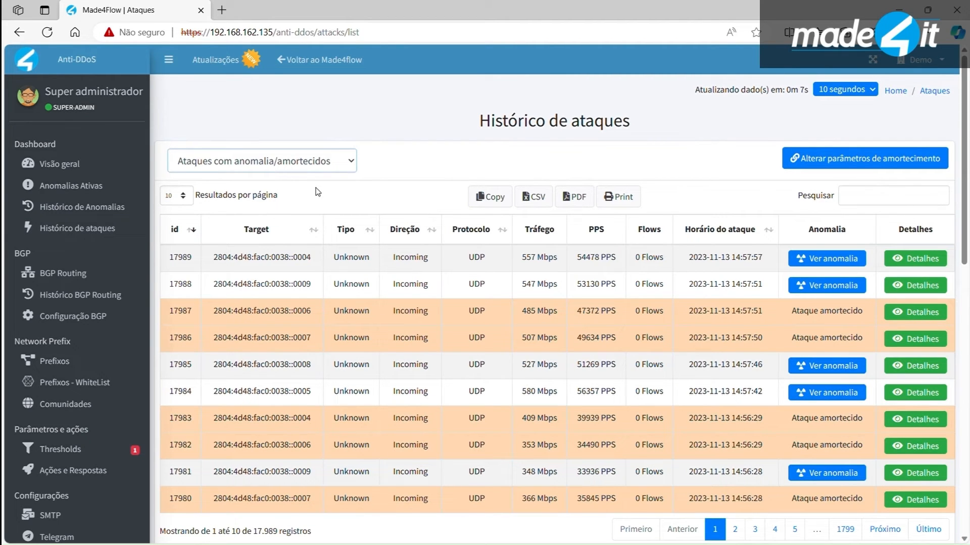
click(277, 207)
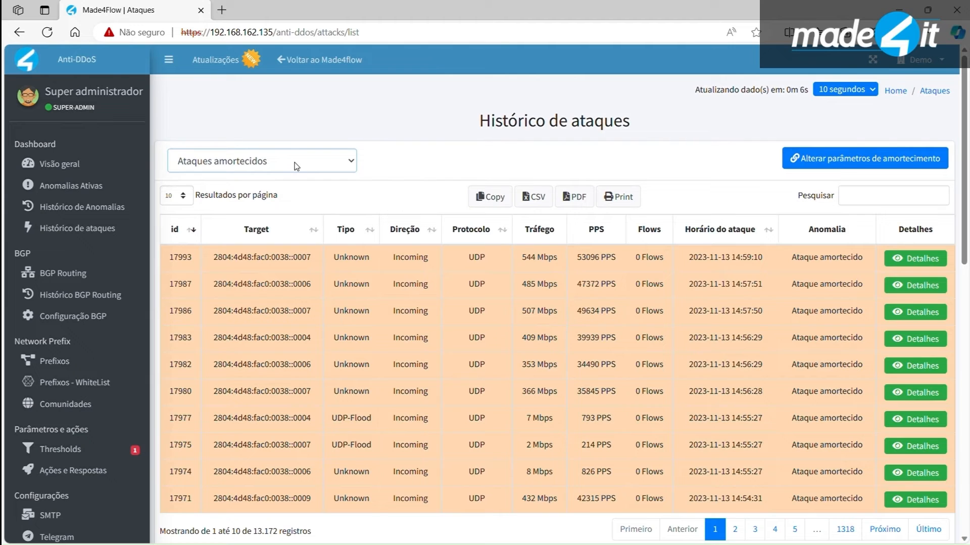
Open the Visão geral dashboard and examine the active and in-period figures under Quantidade de Anúncios BGP.
click(42, 169)
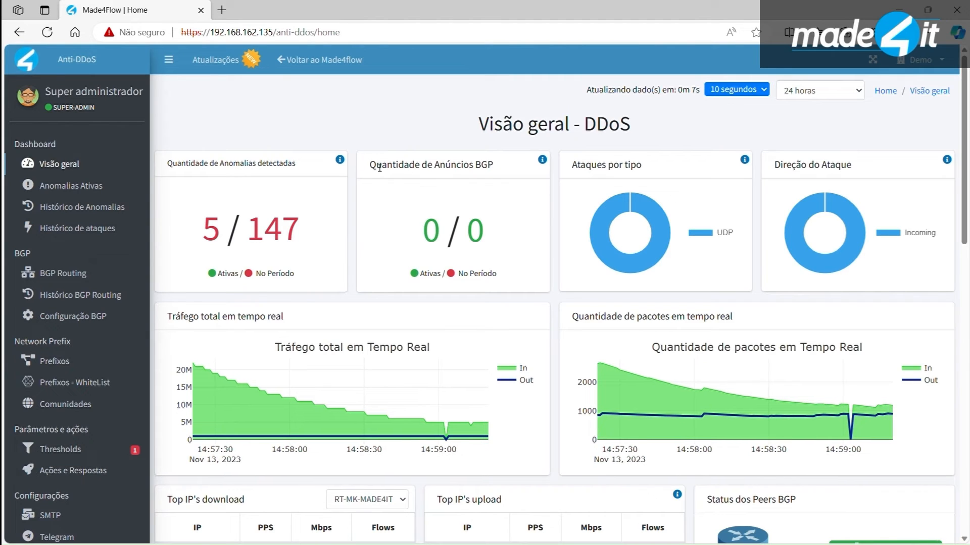
drag(368, 165, 506, 171)
click(419, 124)
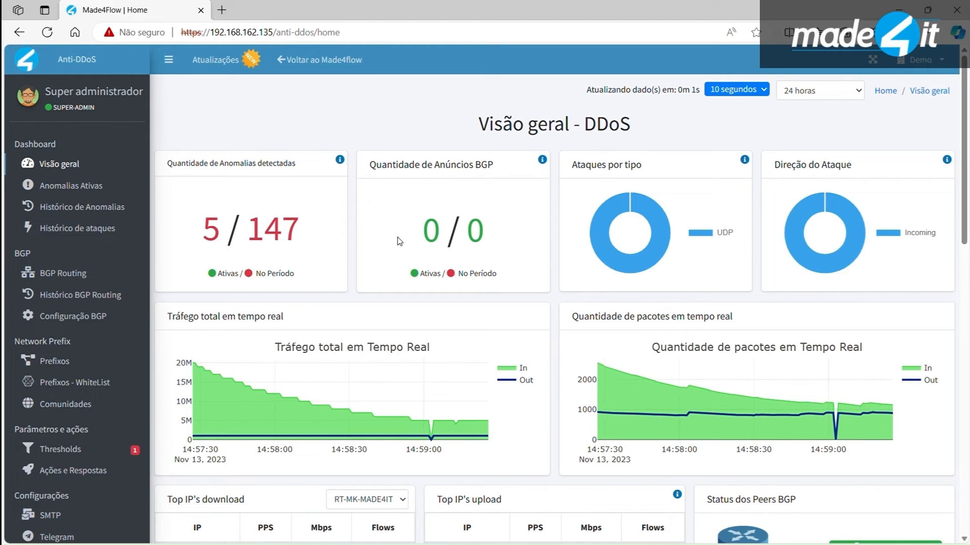
drag(419, 274, 444, 276)
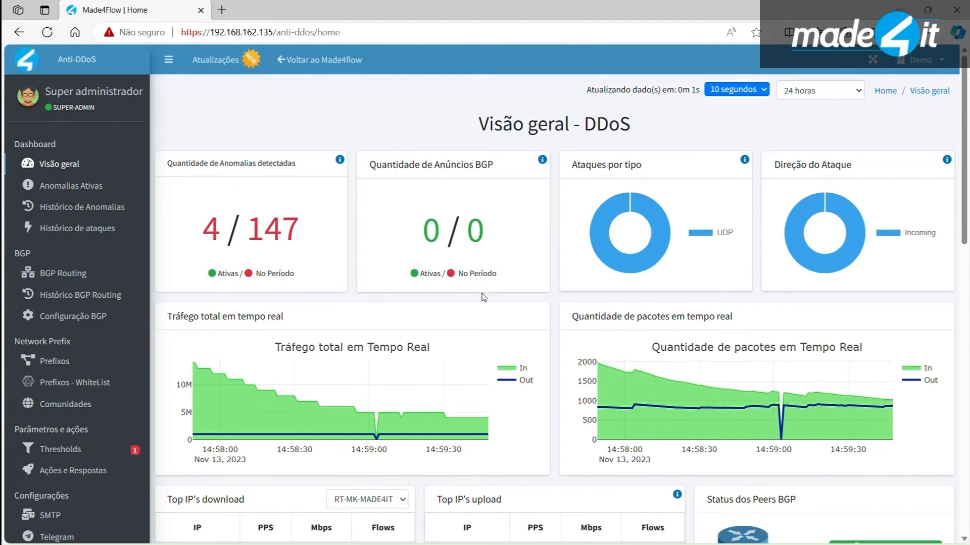
drag(500, 282, 442, 276)
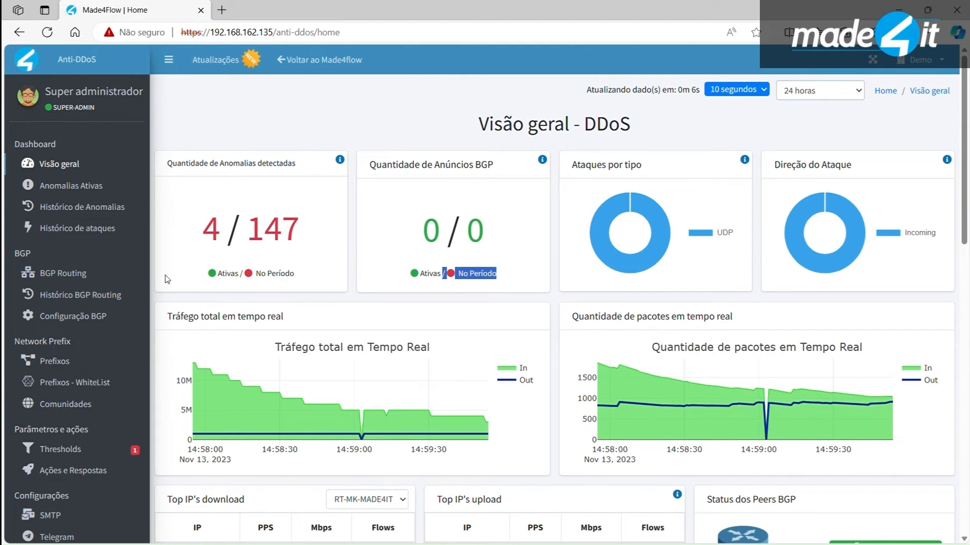
Review the active routes in BGP Routing and the entries in Histórico BGP Routing, and open the form for adding a BGP route manually.
click(76, 273)
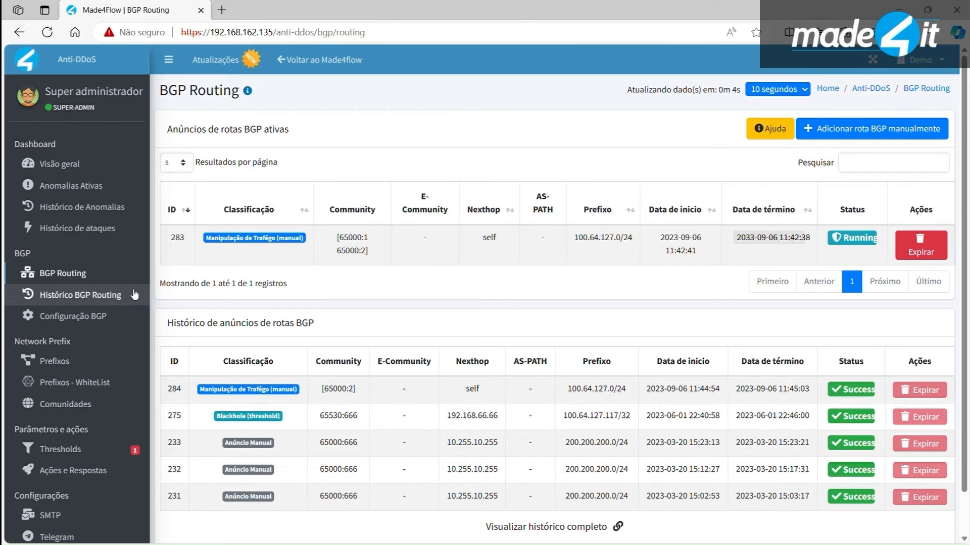
click(112, 290)
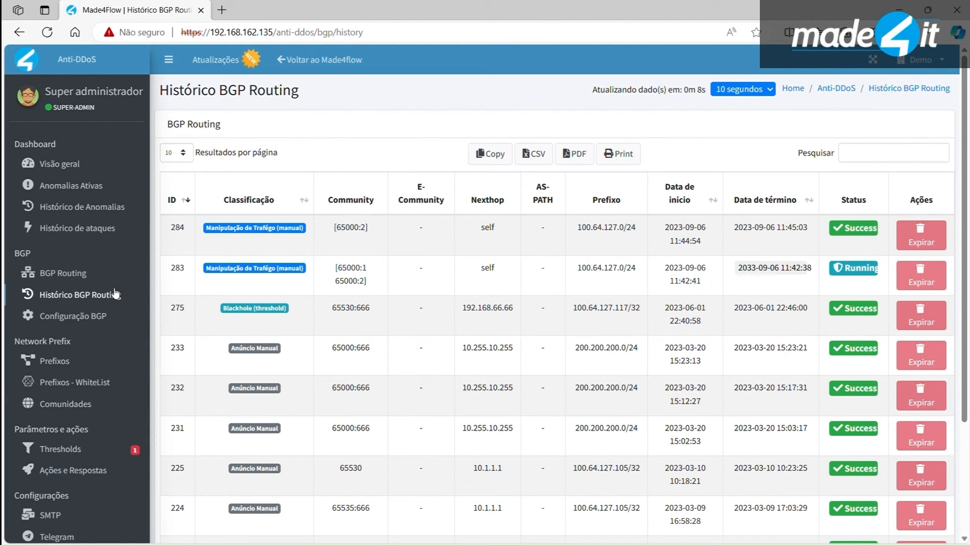
scroll(491, 372, down, 3)
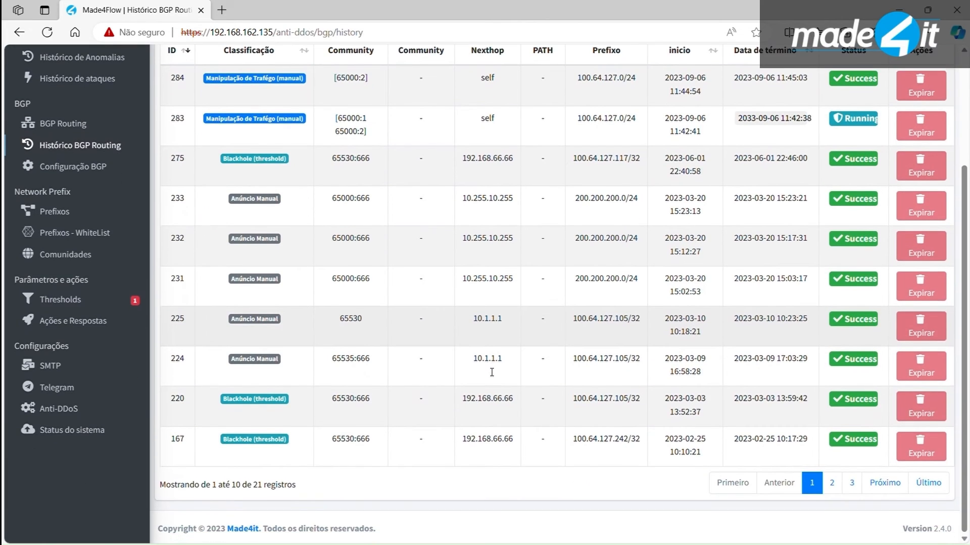
scroll(479, 431, up, 3)
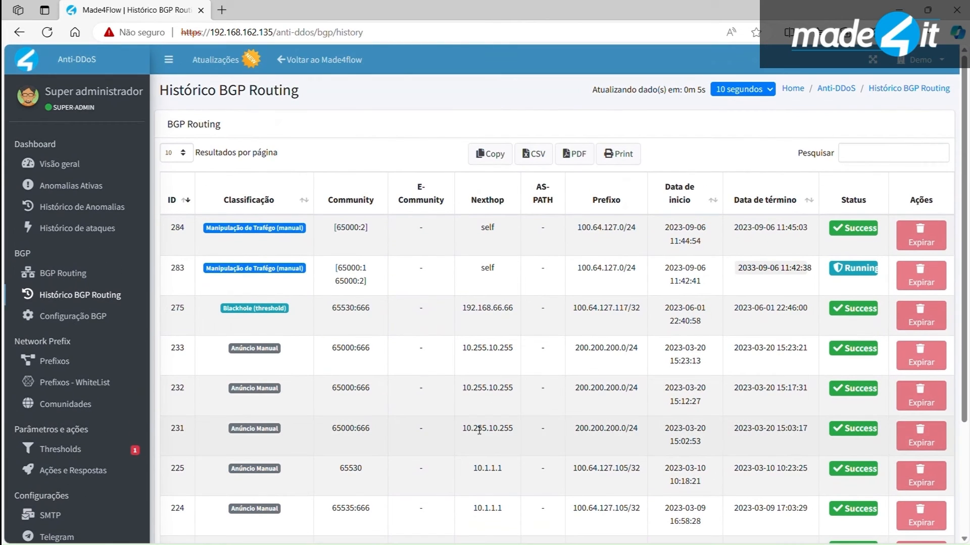
click(101, 277)
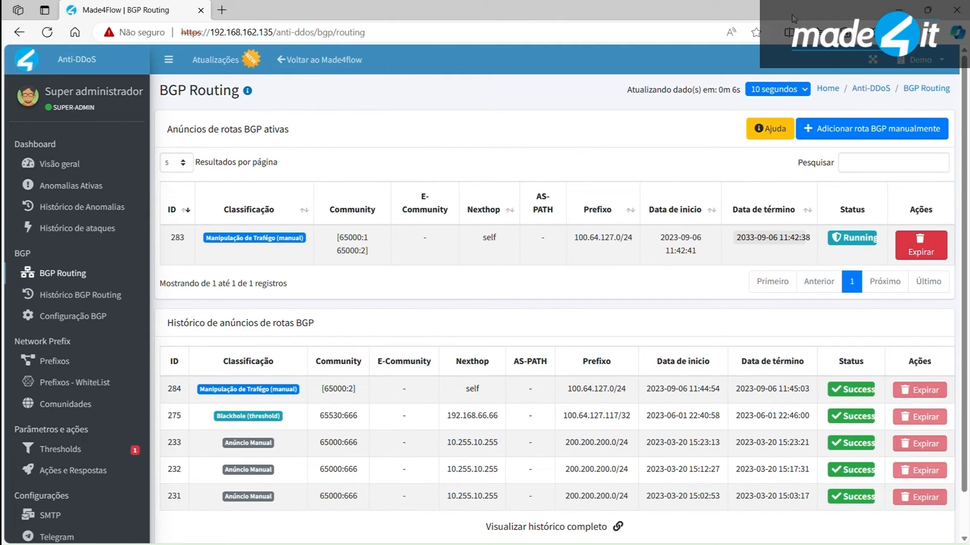
click(882, 133)
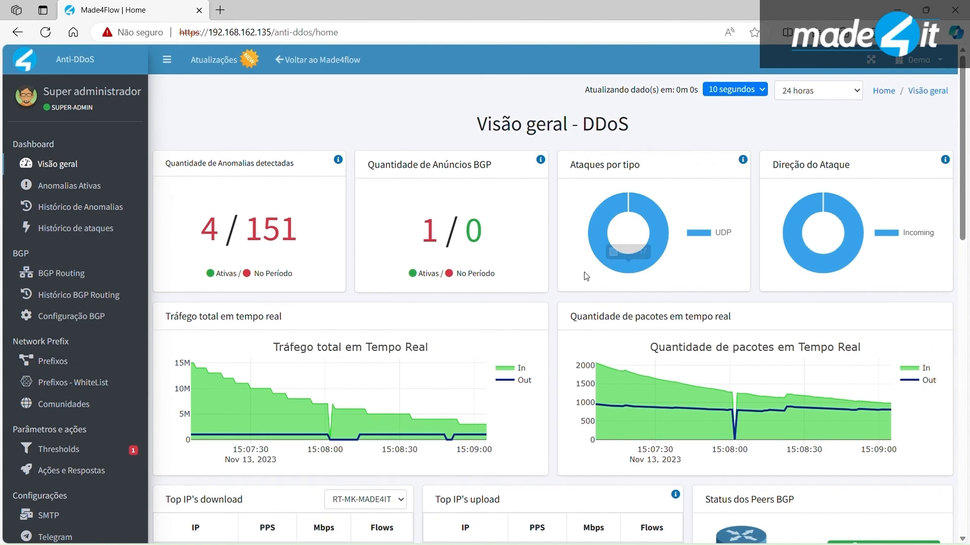
Examine the overview dashboard's anomaly and BGP announcement cards, real-time traffic charts, top IP tables and BGP peer status.
scroll(586, 276, down, 1)
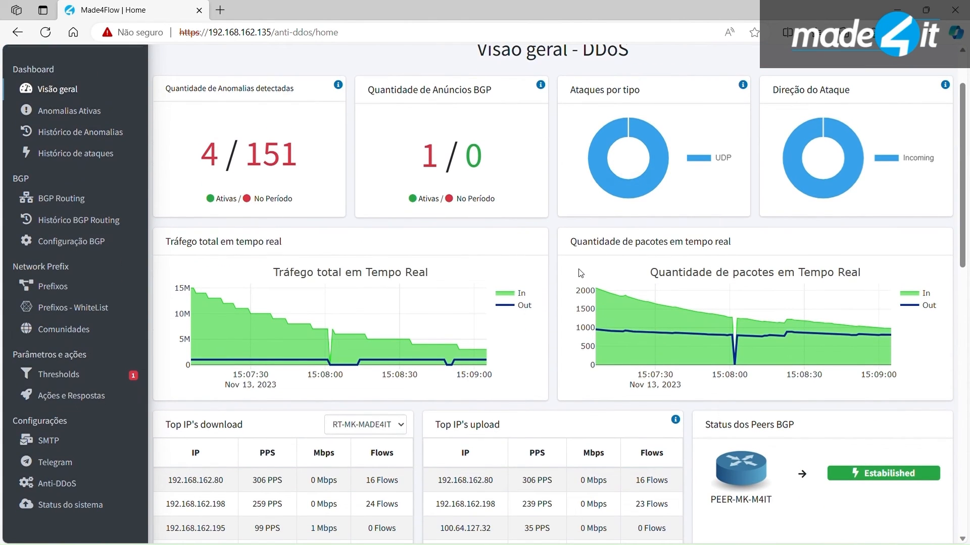
scroll(556, 280, down, 3)
scroll(536, 285, up, 4)
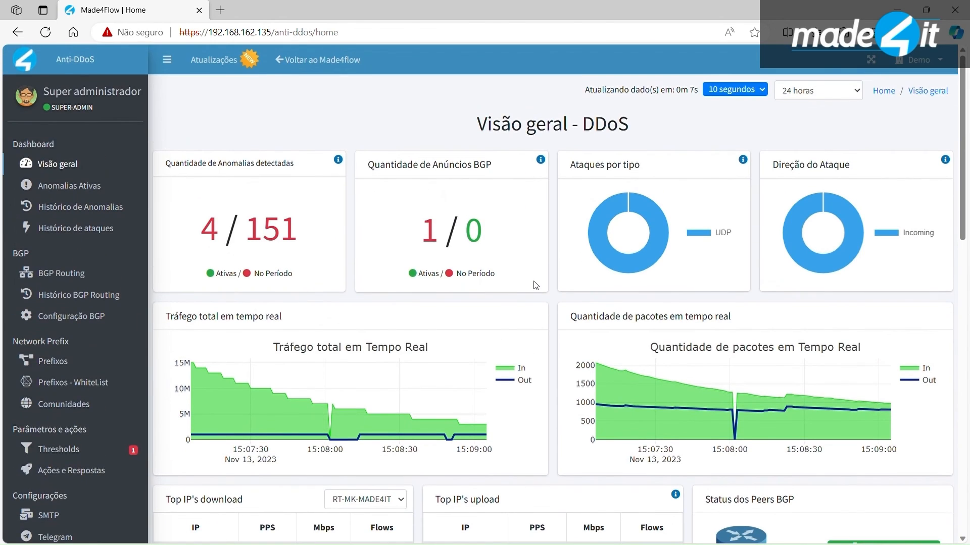
scroll(536, 285, down, 1)
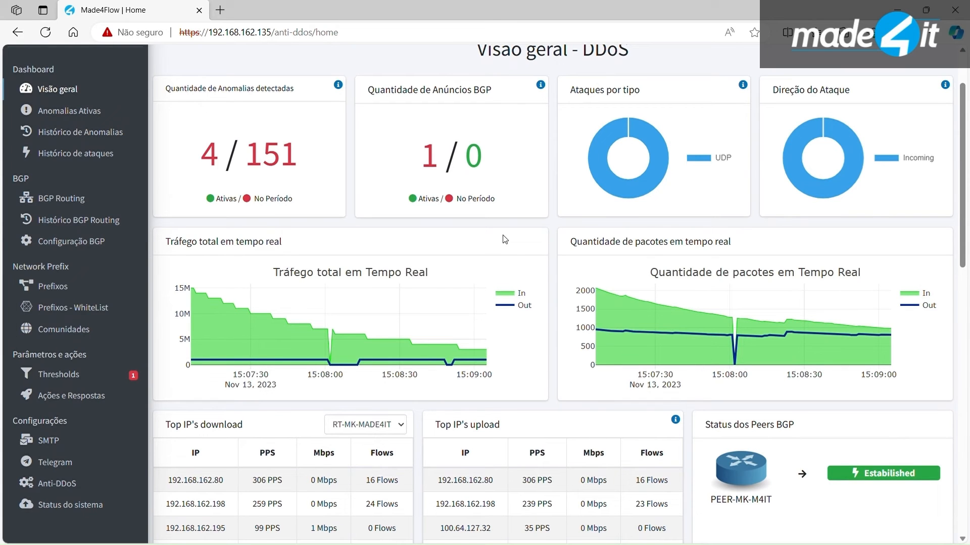
scroll(487, 247, down, 2)
scroll(488, 248, down, 2)
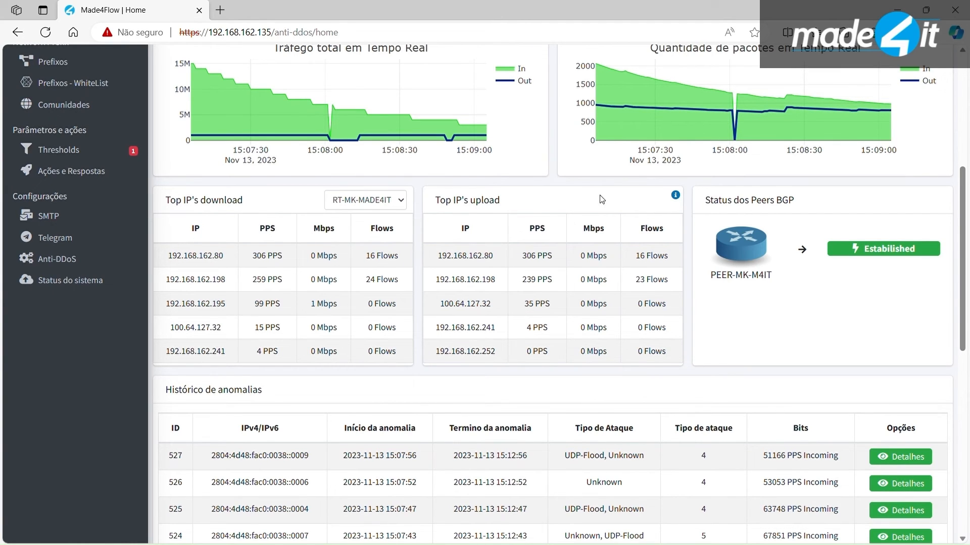
scroll(578, 208, down, 1)
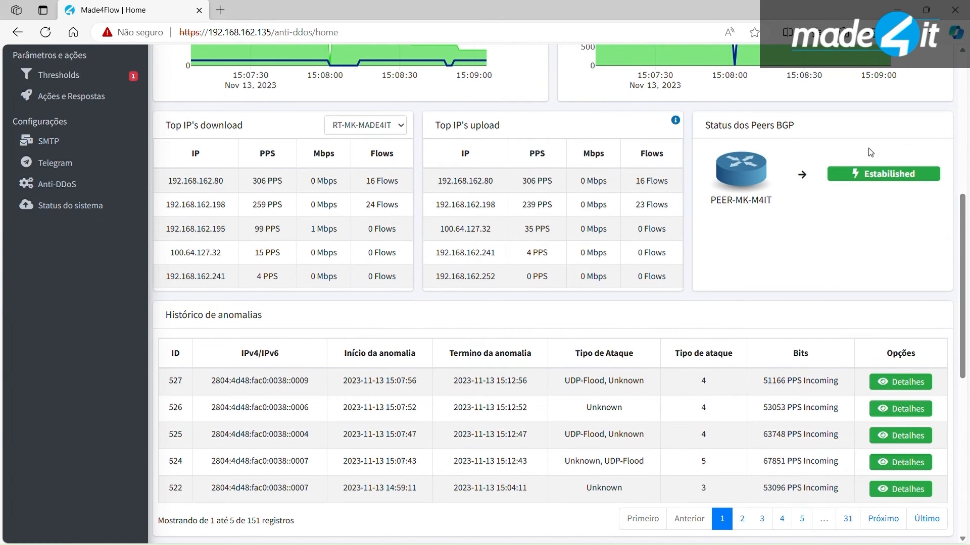
Review the anomaly history, BGP Routing and Últimas anomalias detectadas tables on the overview dashboard.
scroll(429, 226, down, 5)
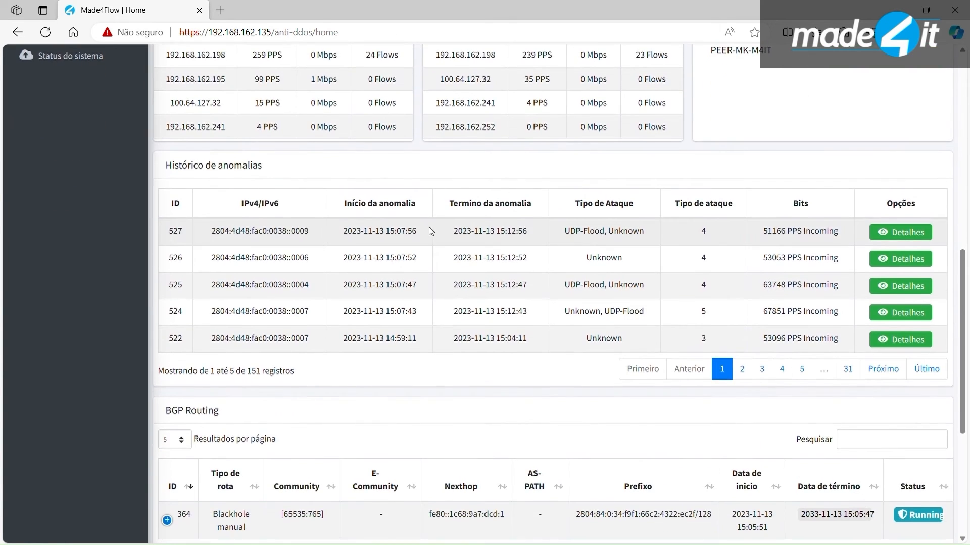
scroll(493, 298, down, 3)
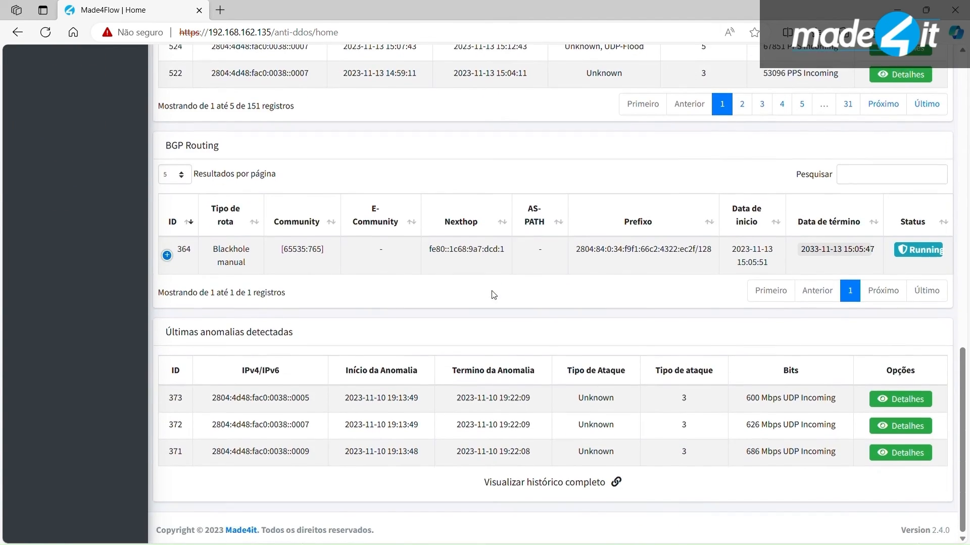
scroll(461, 363, up, 3)
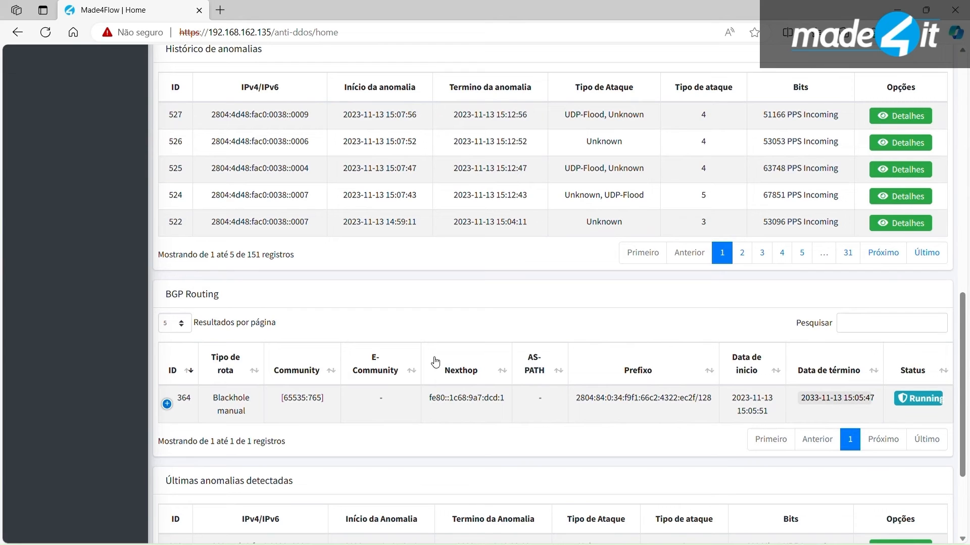
scroll(439, 362, down, 2)
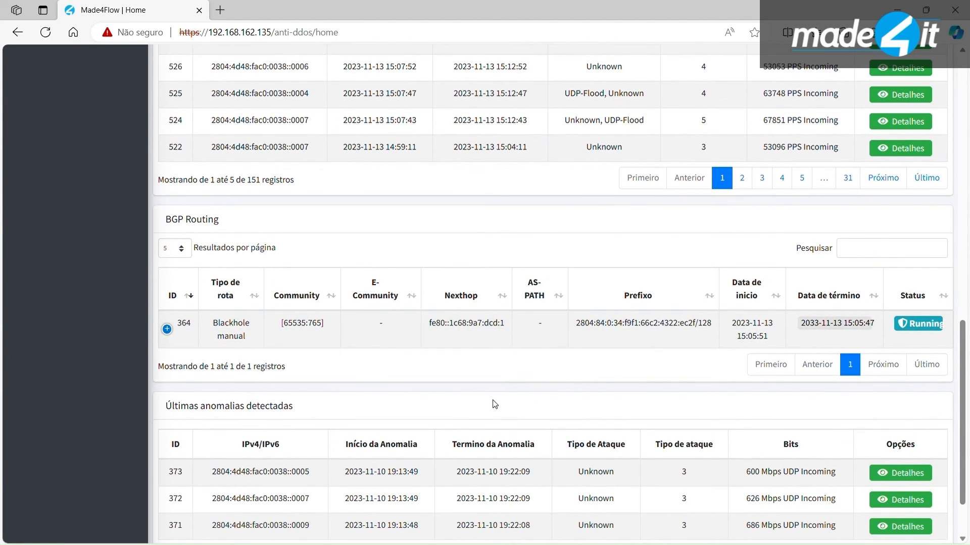
scroll(494, 404, up, 4)
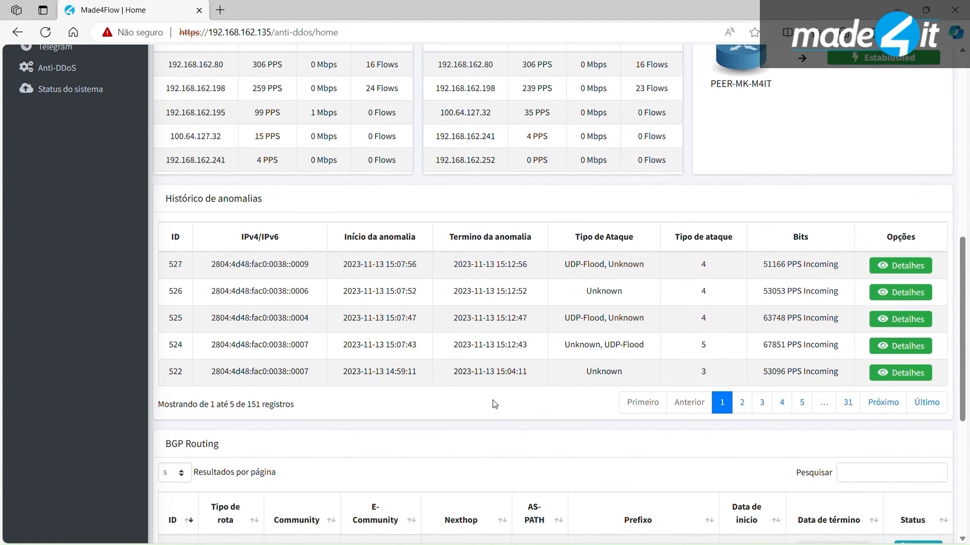
scroll(495, 404, up, 9)
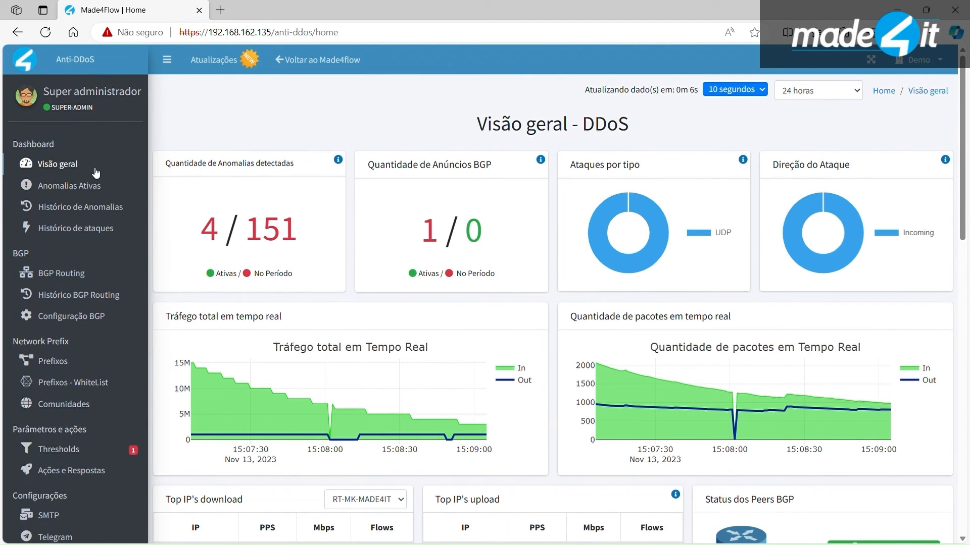
View the whitelisted prefixes and the list of registered BGP communities with their classifications.
scroll(118, 285, down, 3)
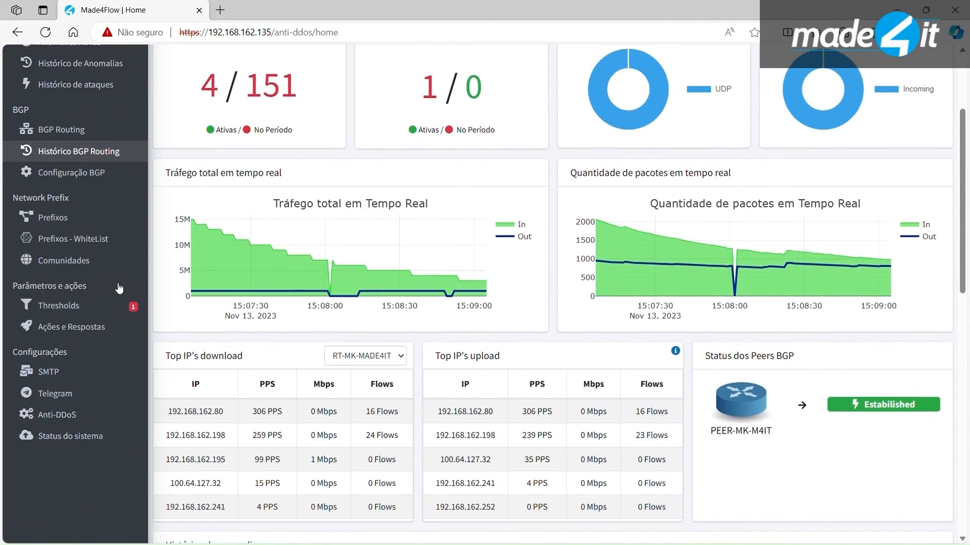
click(92, 235)
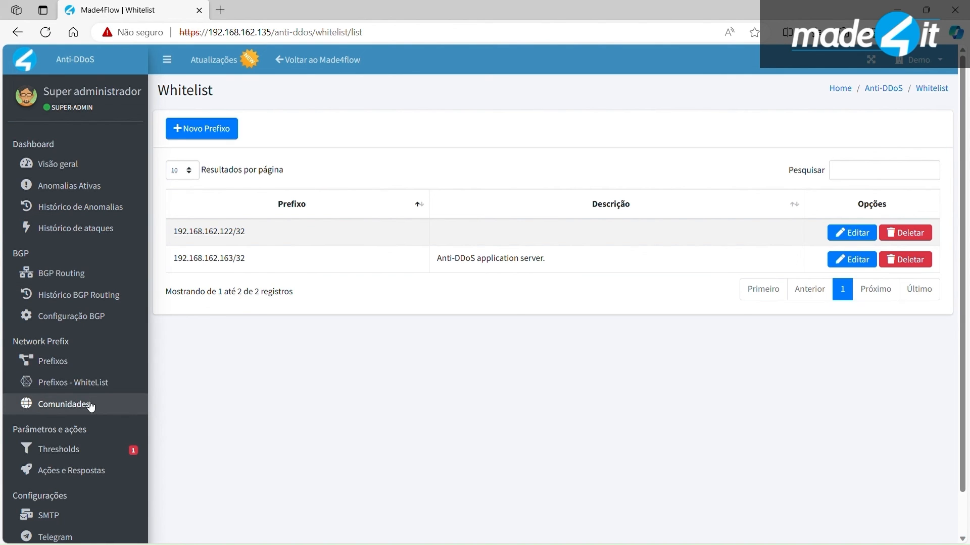
click(90, 405)
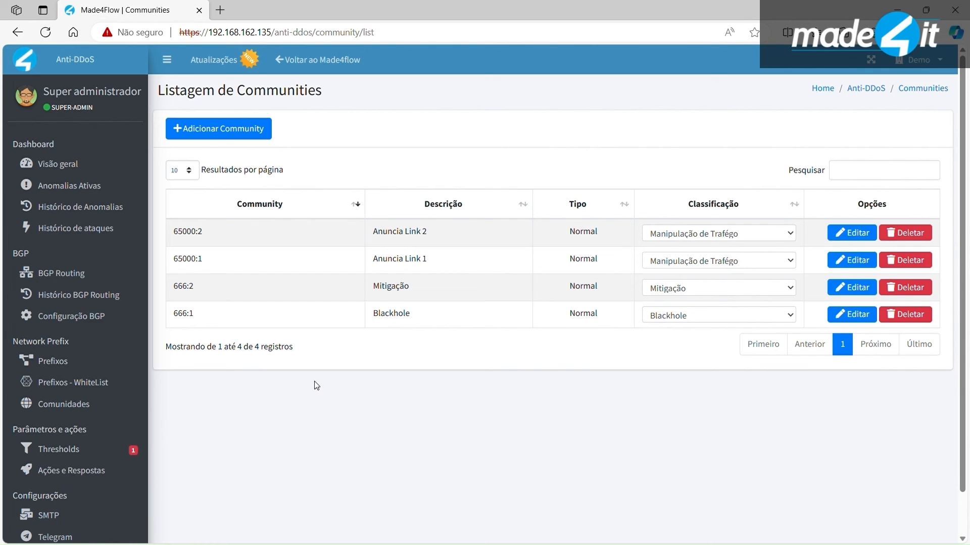
Open the form for a new community and inspect its description field and the Tipo and Classificação options.
click(246, 133)
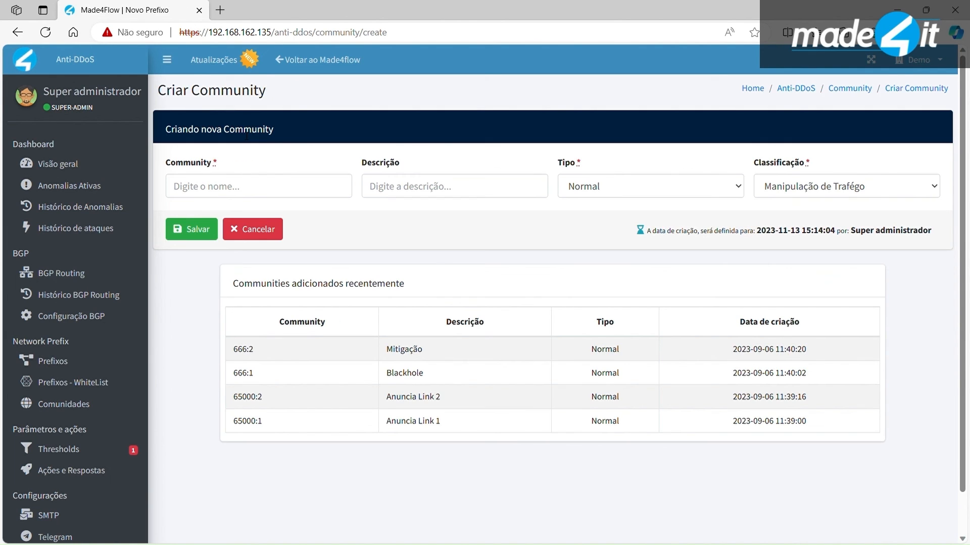
click(536, 193)
click(631, 191)
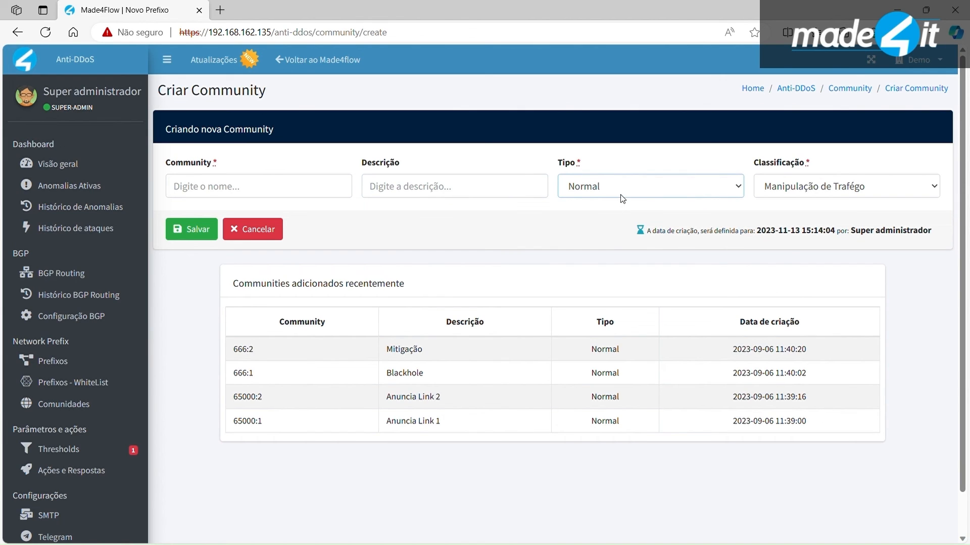
click(829, 197)
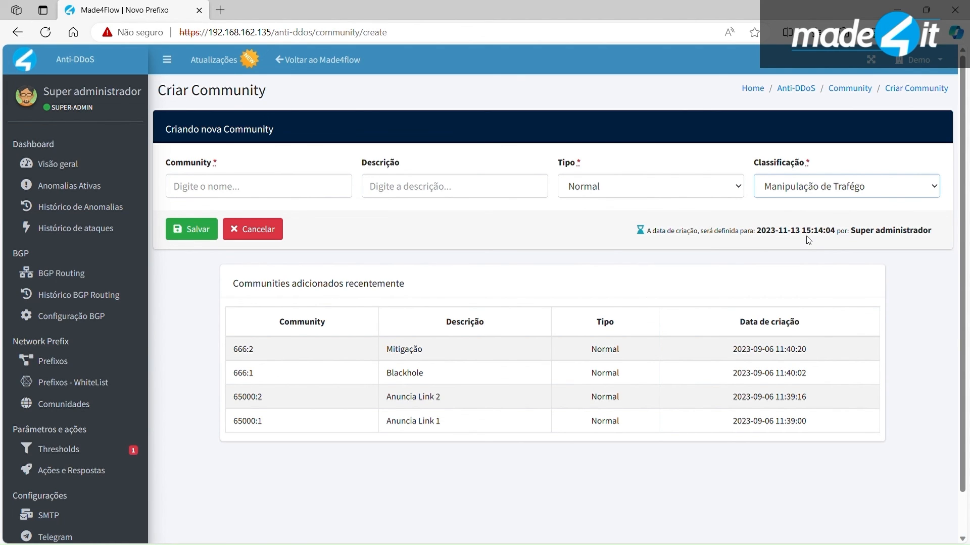
View the communities list and review the damper and global configuration tables in the Anti-DDoS settings.
click(117, 403)
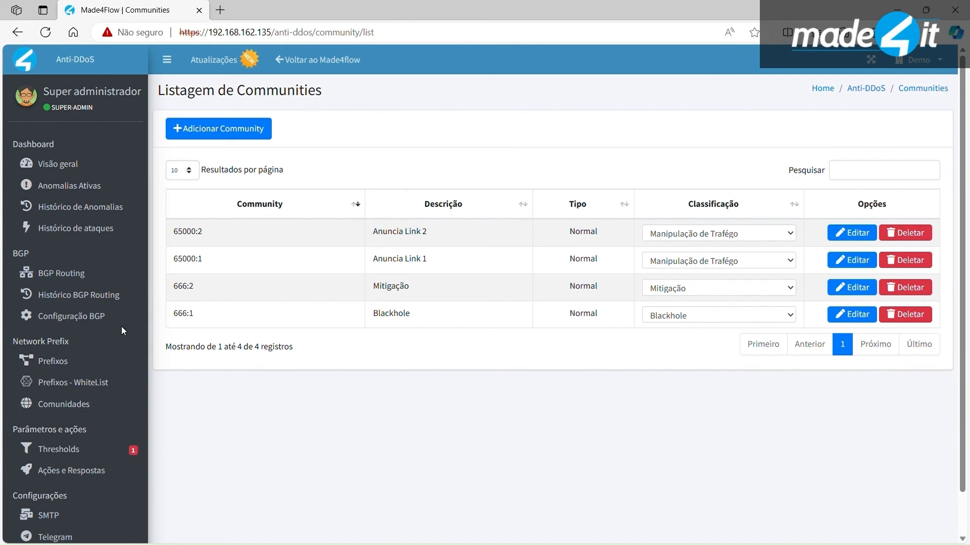
scroll(124, 327, down, 1)
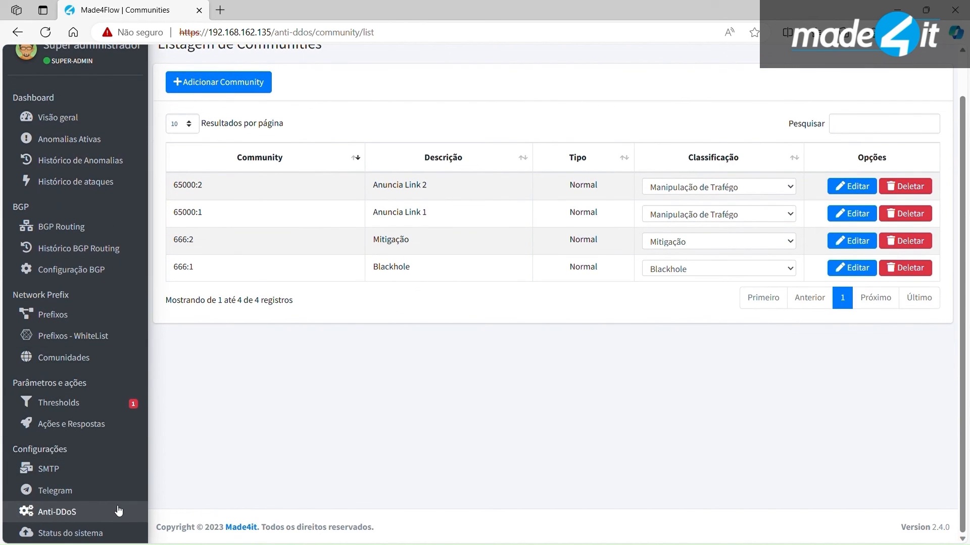
click(96, 520)
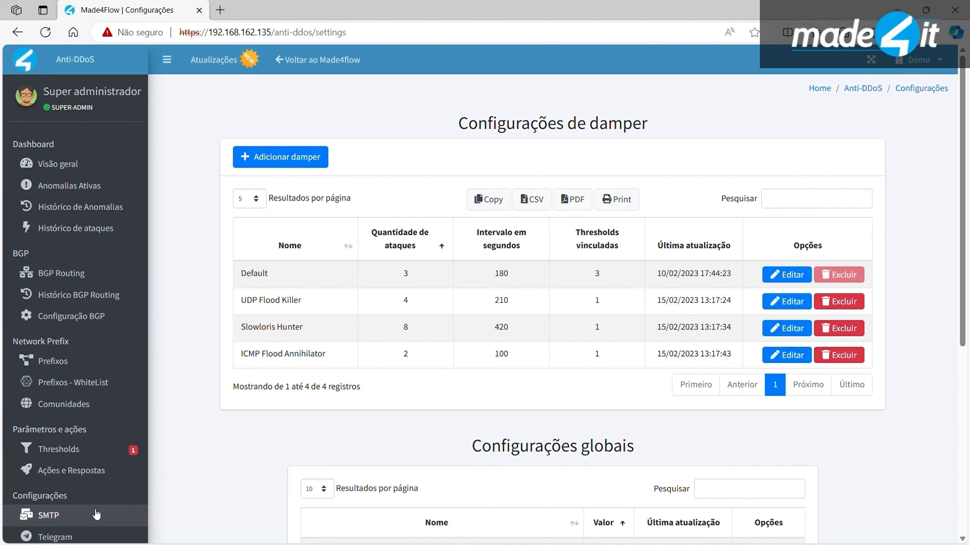
scroll(96, 514, down, 5)
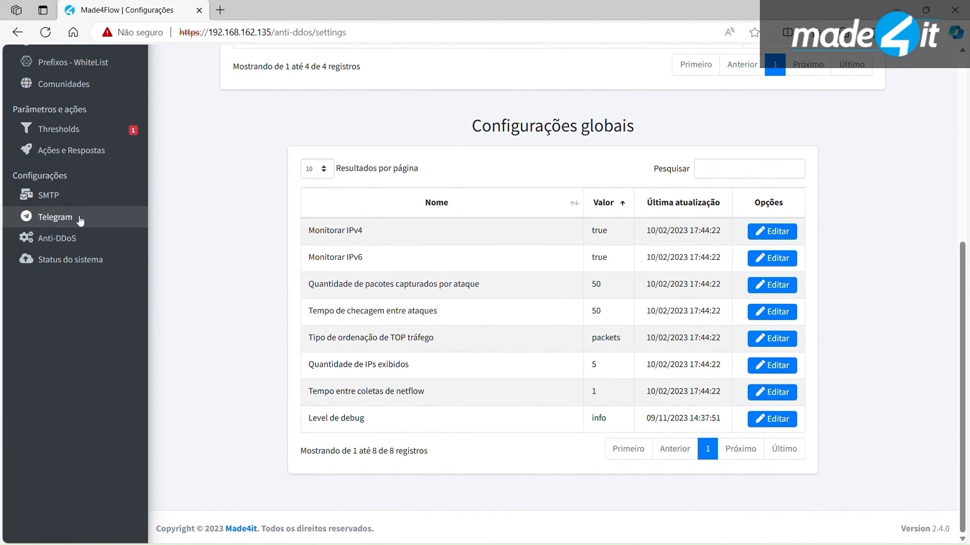
scroll(341, 421, up, 5)
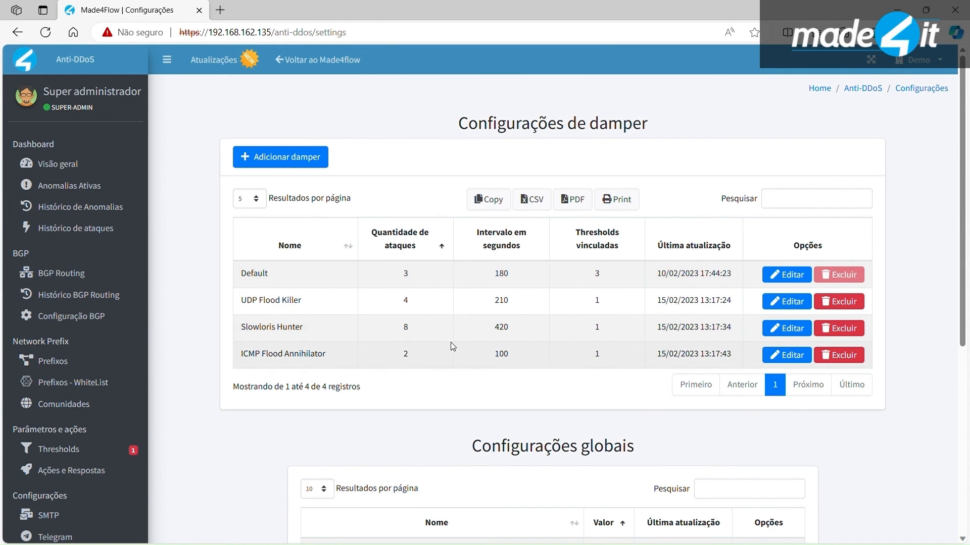
scroll(454, 343, down, 6)
scroll(455, 332, down, 1)
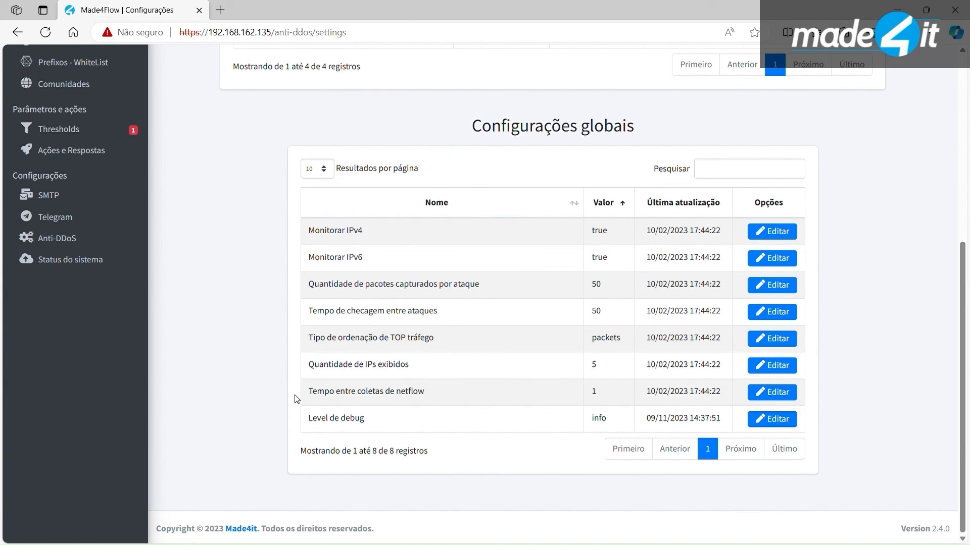
Examine the Quantidade de IPs exibidos entry among the global Anti-DDoS settings.
drag(298, 364, 575, 363)
click(577, 363)
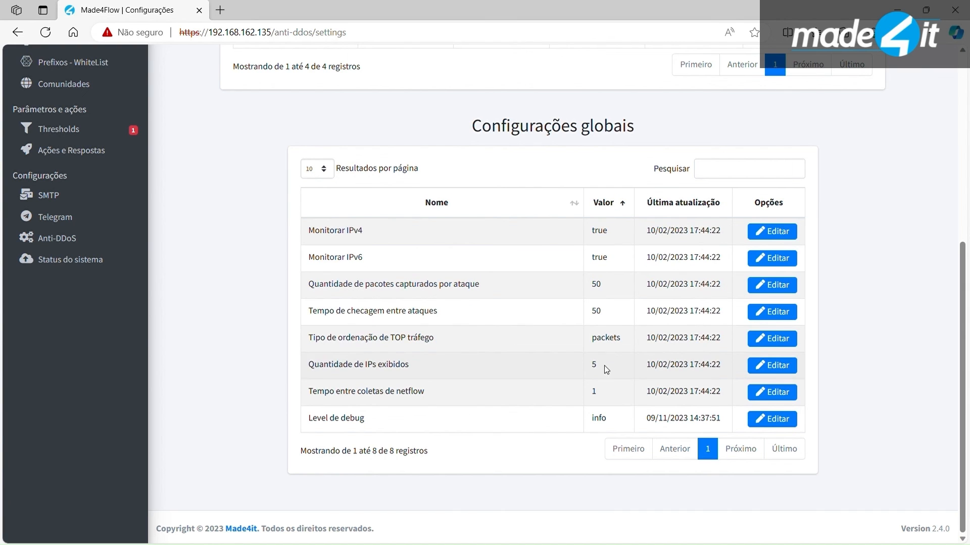
triple_click(347, 372)
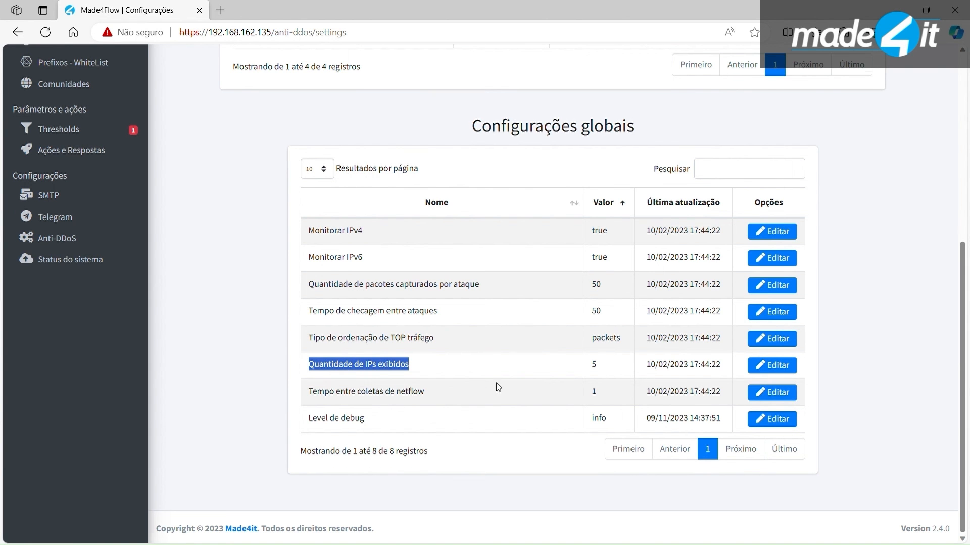
scroll(500, 383, up, 6)
scroll(154, 407, down, 4)
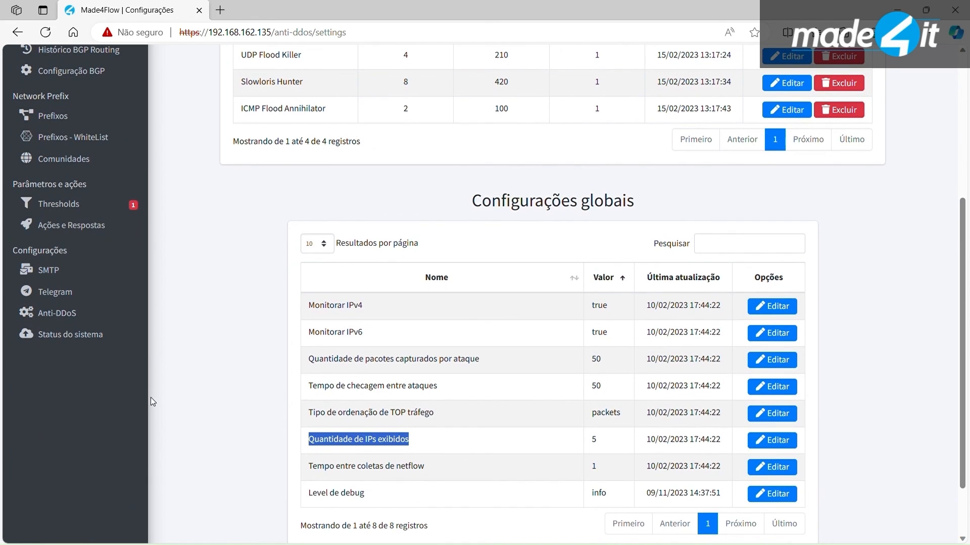
View the system status page with its pending changes area and Anti-DDoS logs.
click(103, 338)
scroll(102, 335, down, 2)
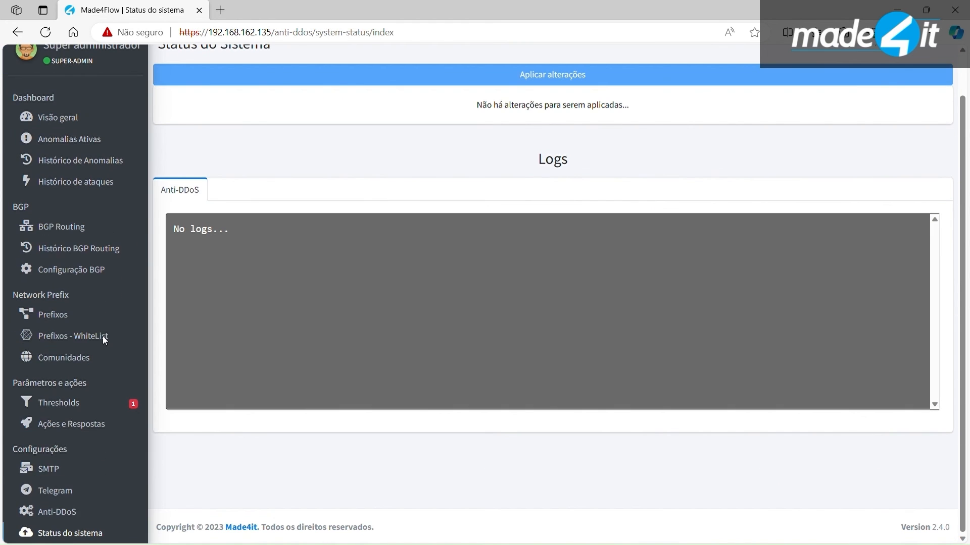
scroll(97, 454, up, 2)
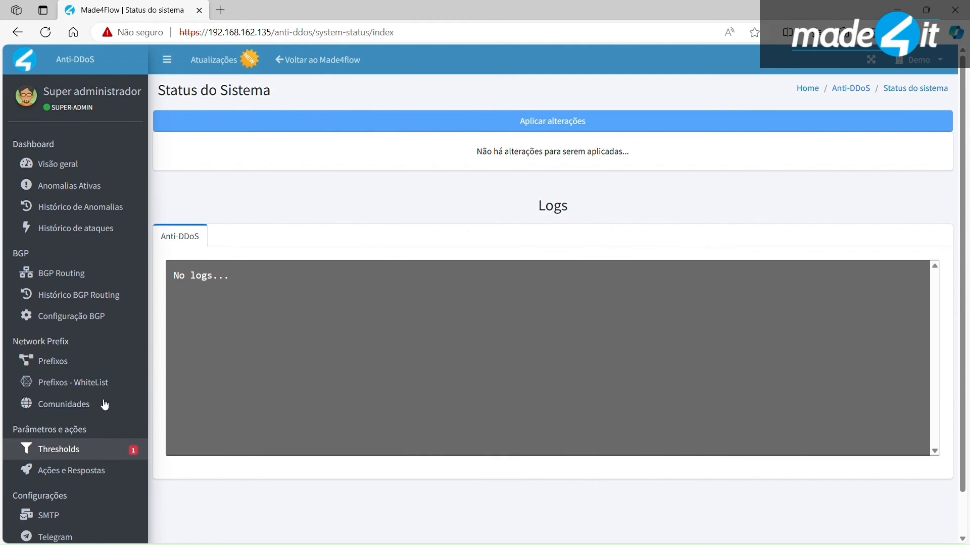
Change the description of prefix 100.64.127.0/24 to "VPN - Made4IT" and save the prefix.
click(79, 365)
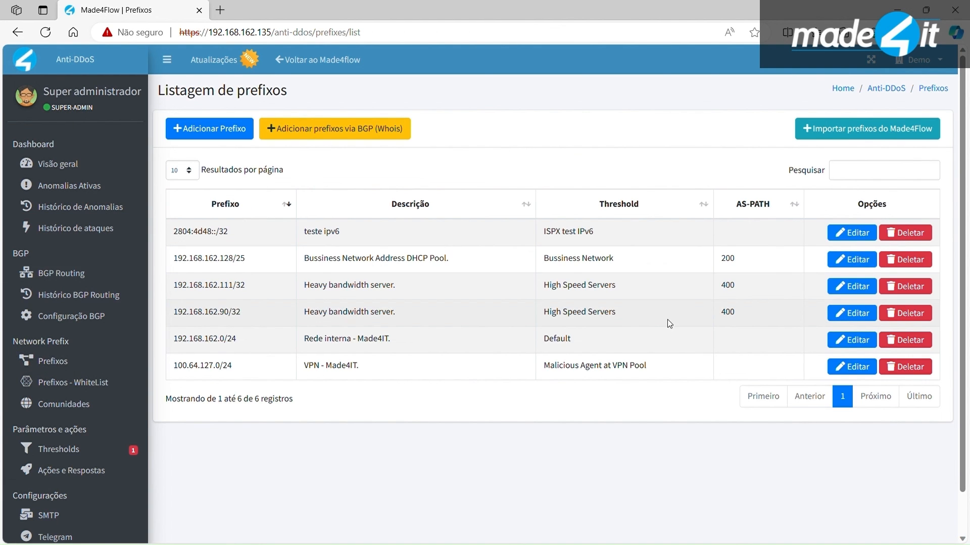
click(858, 368)
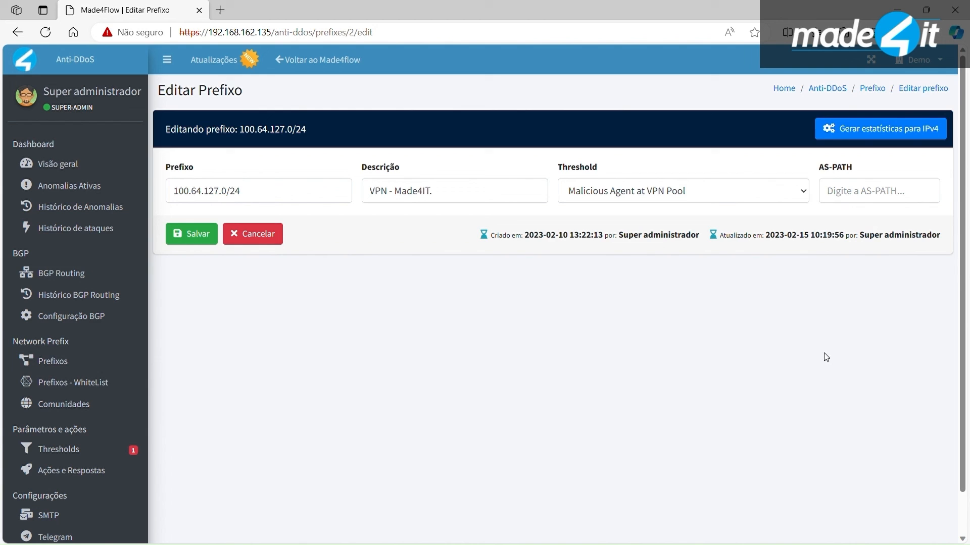
click(502, 203)
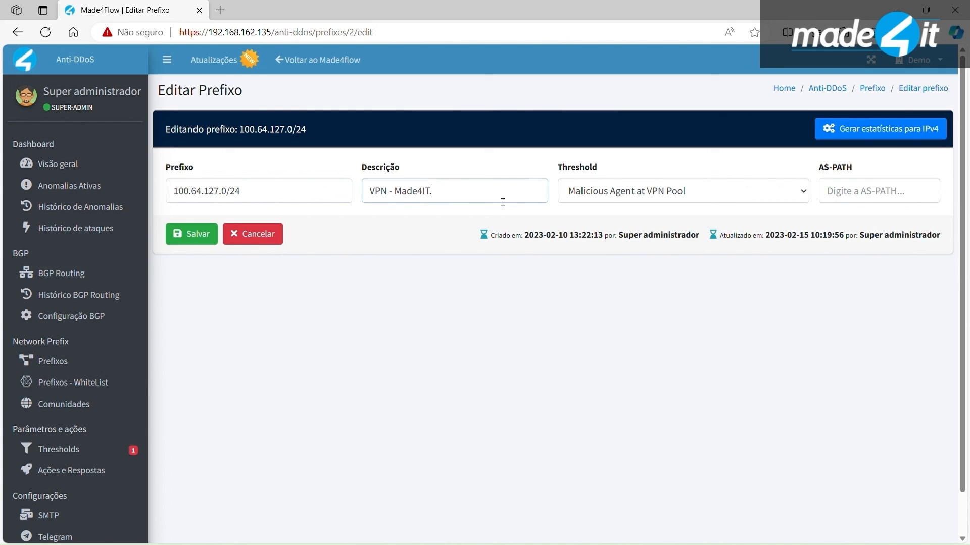
click(195, 242)
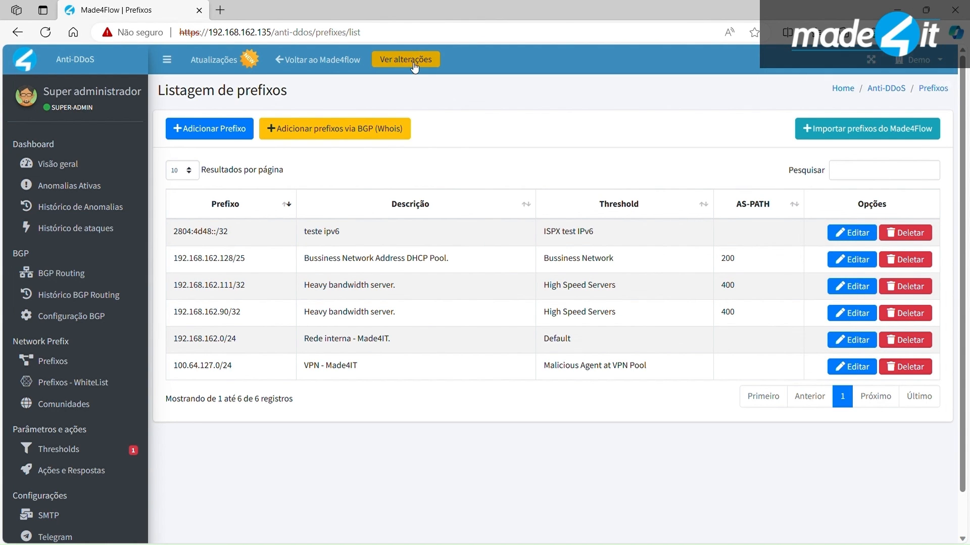
Review the pending prefix change on the system status page and apply it.
scroll(253, 303, down, 2)
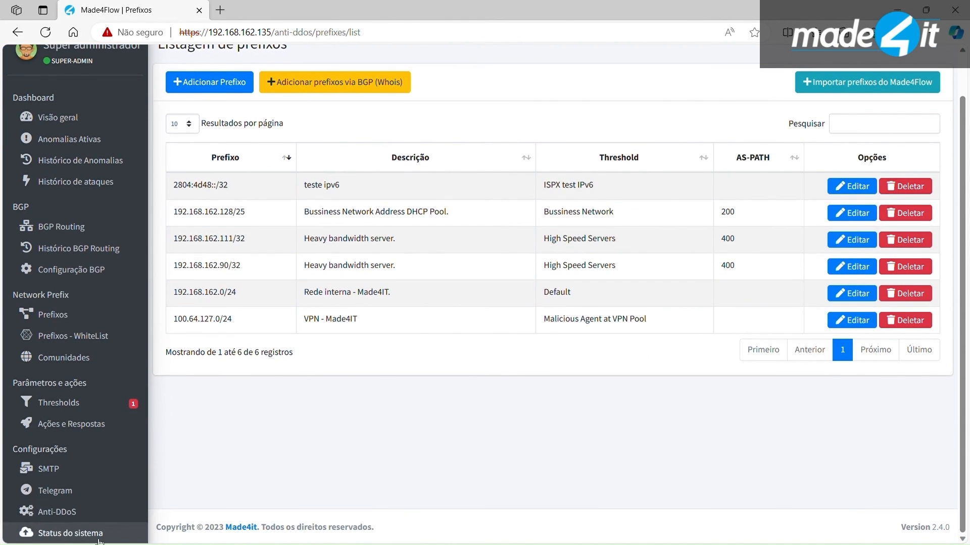
scroll(247, 469, up, 2)
click(430, 62)
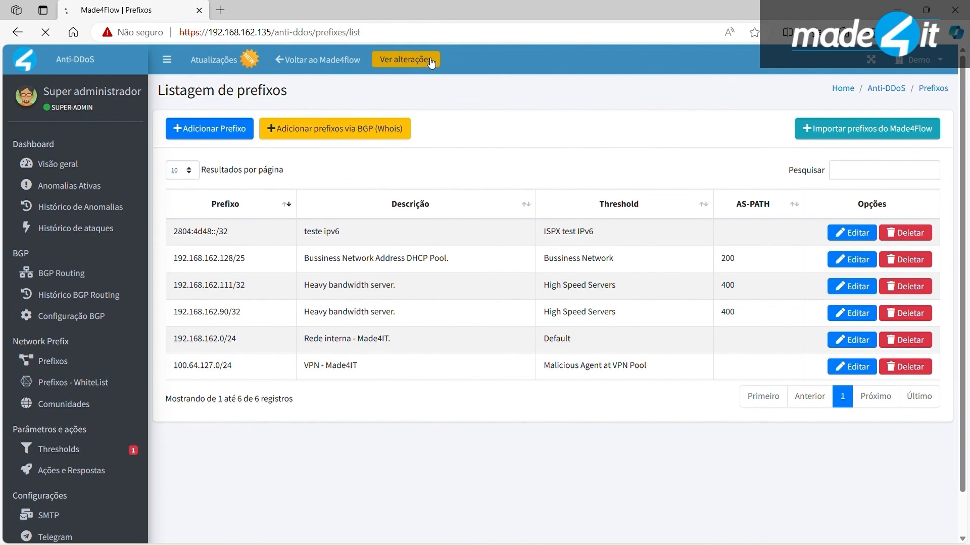
scroll(75, 477, down, 2)
scroll(75, 477, up, 2)
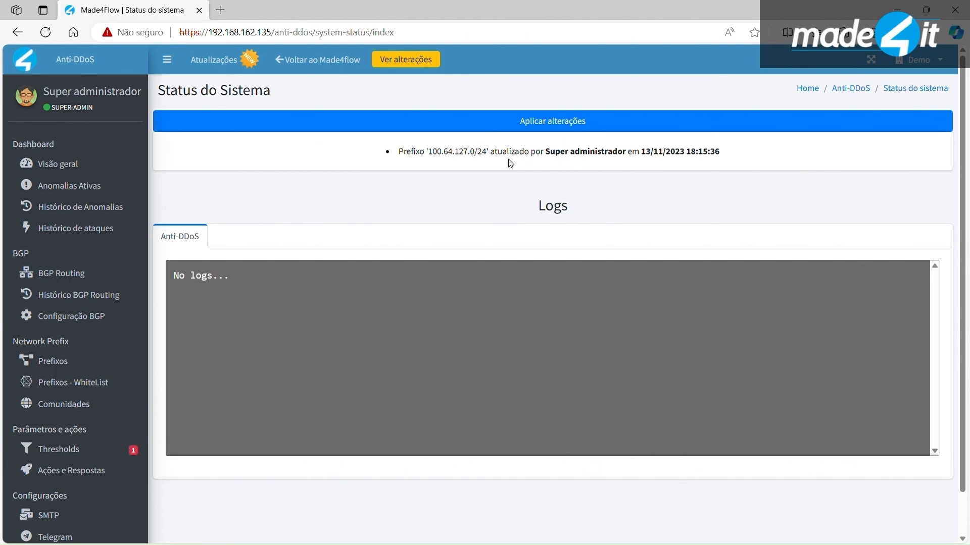
click(575, 123)
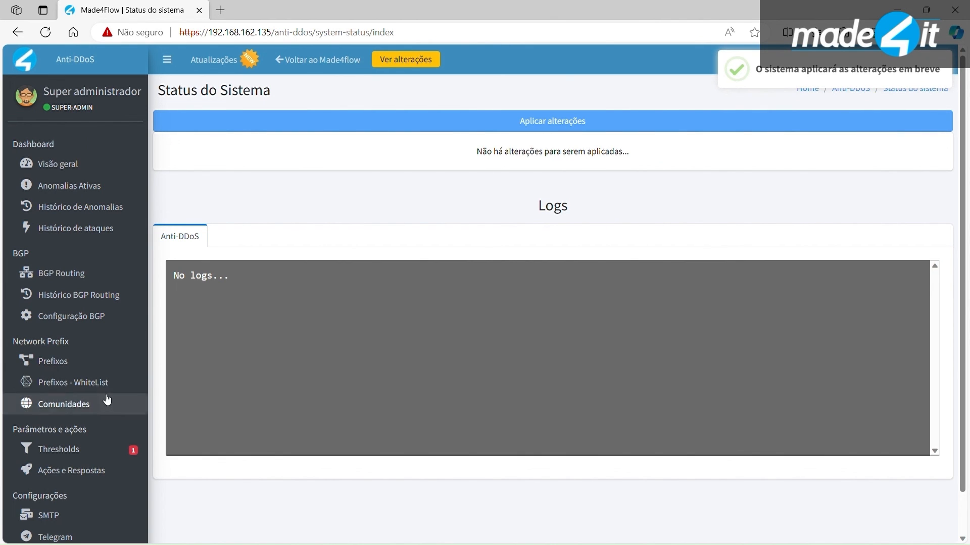
View the list of thresholds with their associated prefixes and return to the overview dashboard.
click(100, 454)
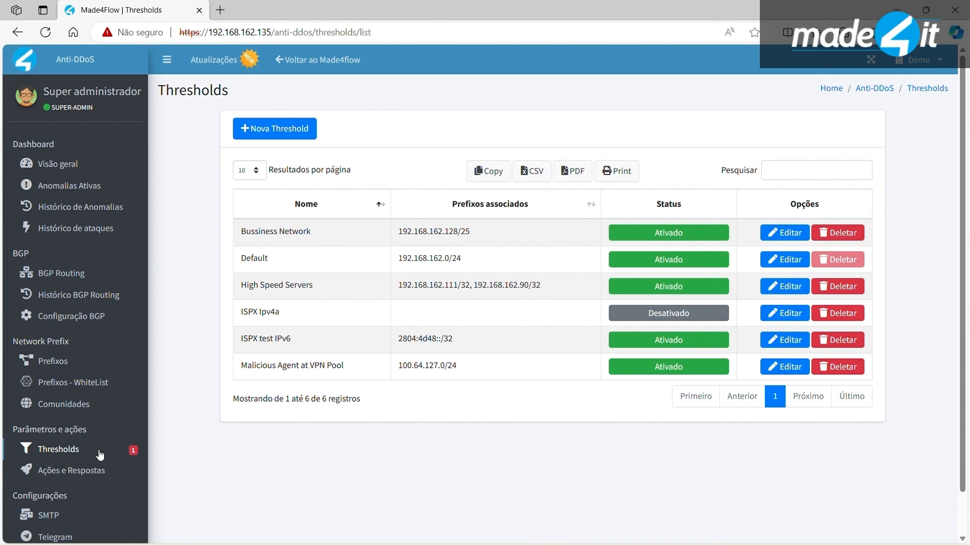
click(68, 164)
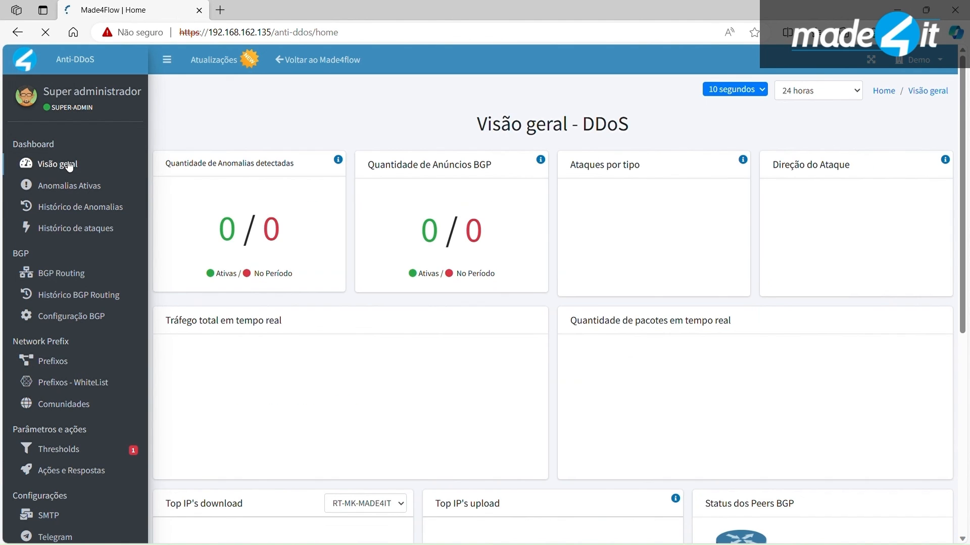